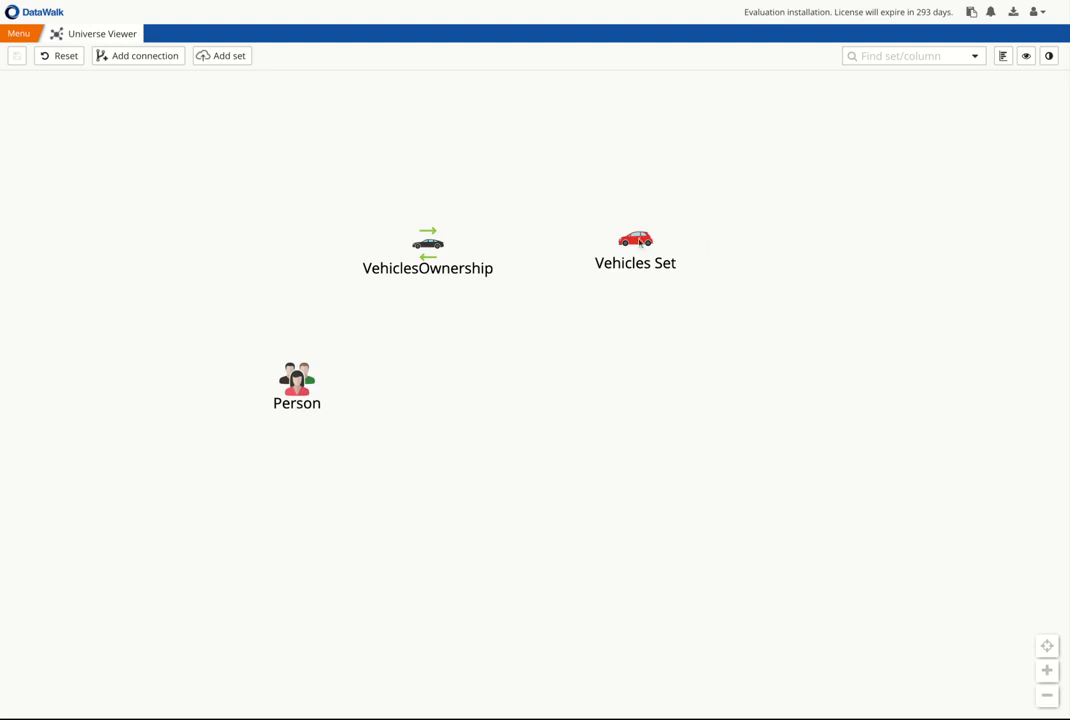
Review the Vehicles Set records in table view, including the Make, Model and Tags columns, and close the table
{"action": "left_click", "coordinate": [640, 243]}
{"action": "right_click", "coordinate": [640, 245]}
{"action": "left_click", "coordinate": [664, 346]}
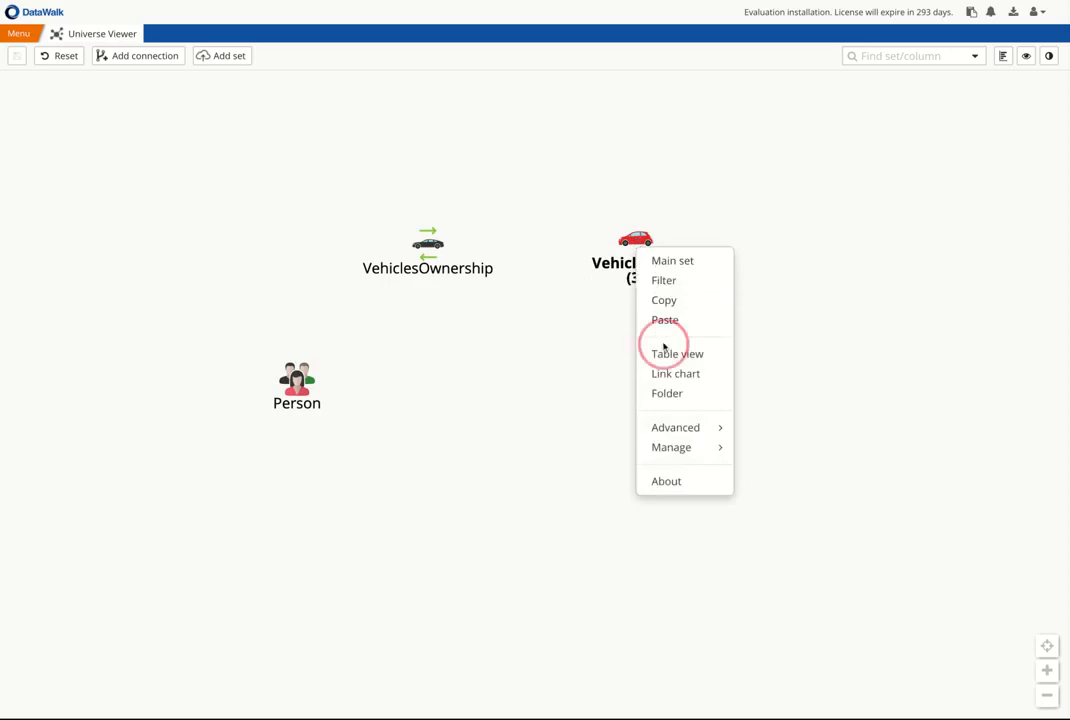
{"action": "right_click", "coordinate": [646, 245]}
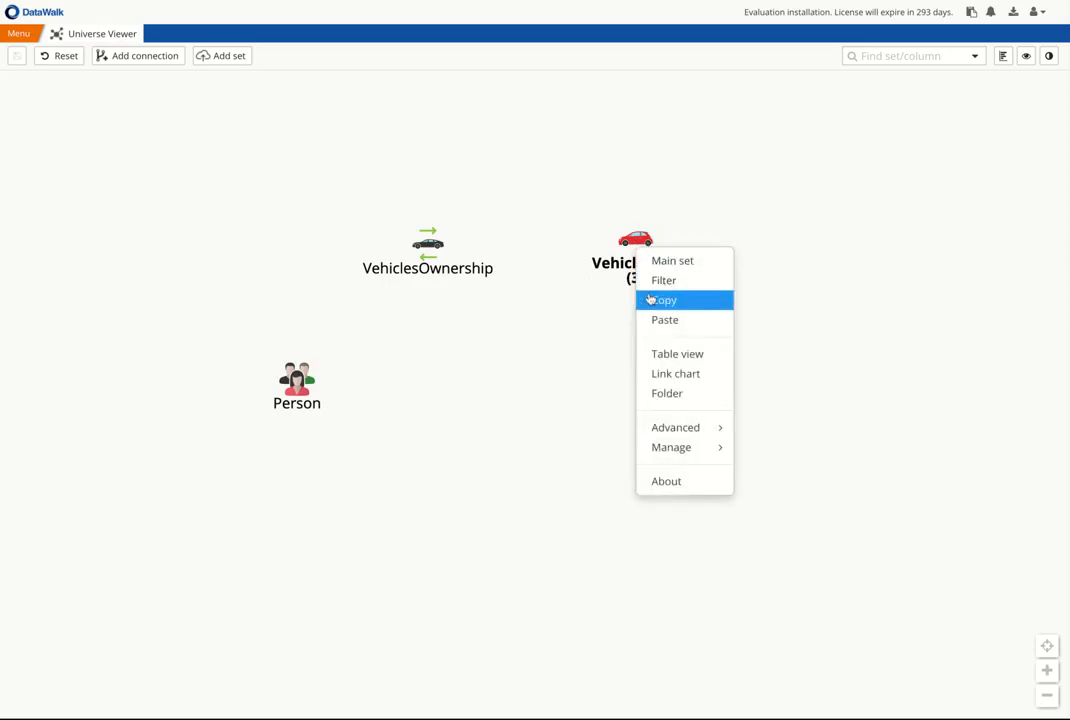
{"action": "left_click", "coordinate": [652, 355]}
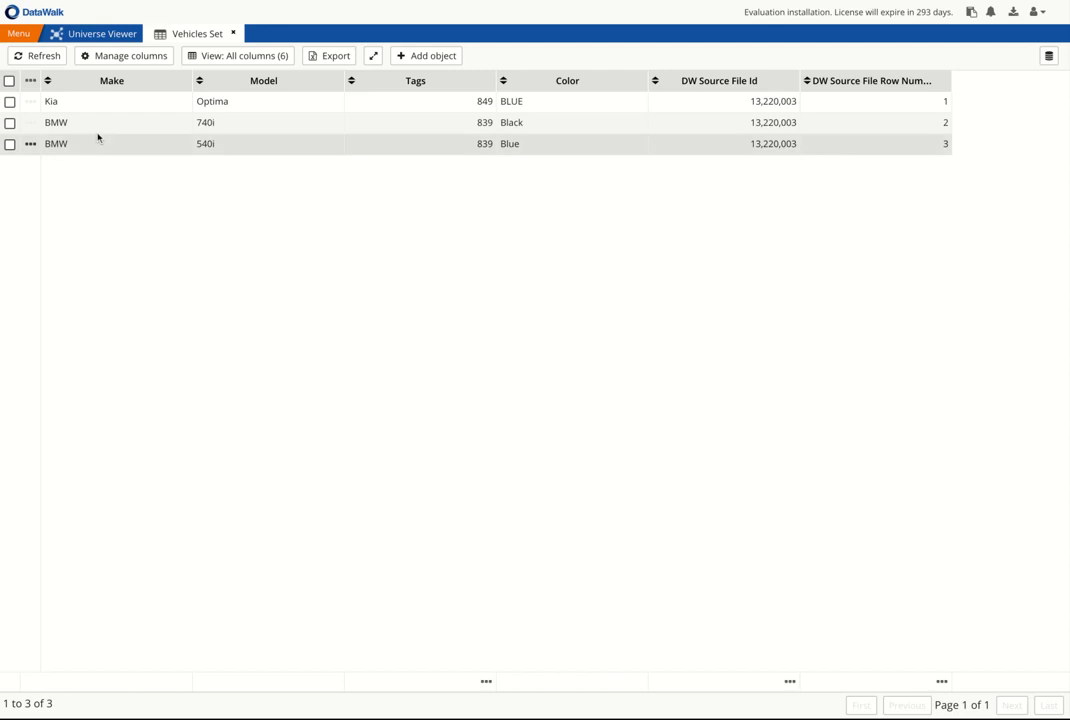
{"action": "left_click", "coordinate": [233, 34]}
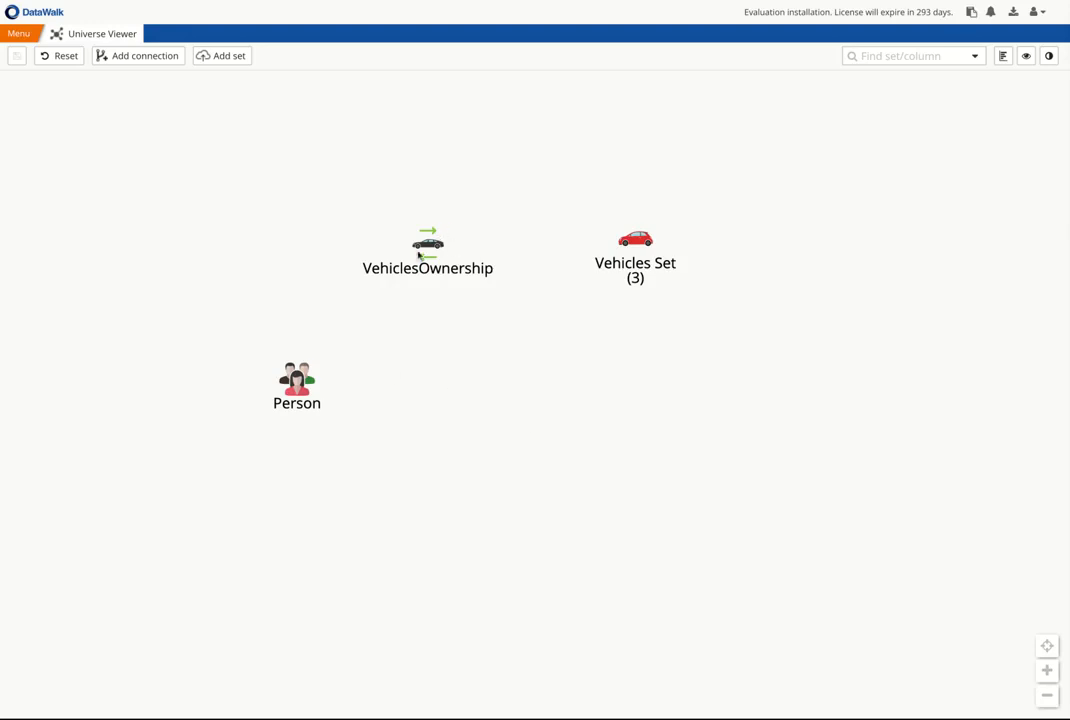
Load the object counts of VehiclesOwnership and Person, and review the VehiclesOwnership records in table view before closing it
{"action": "left_click", "coordinate": [427, 242]}
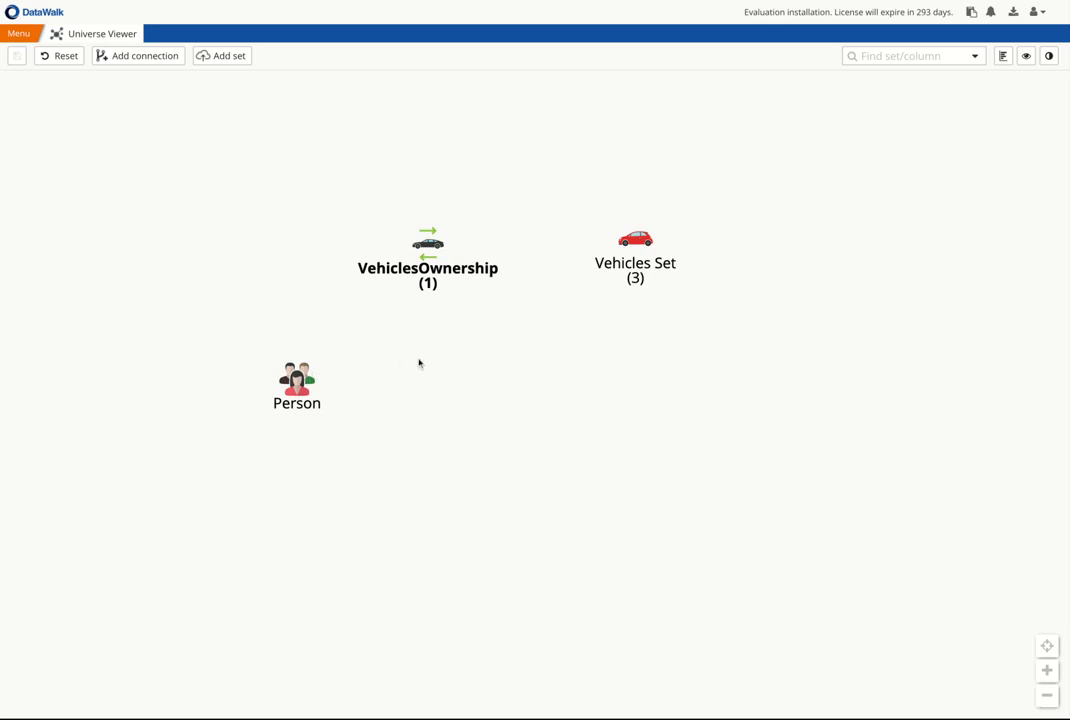
{"action": "left_click", "coordinate": [294, 379]}
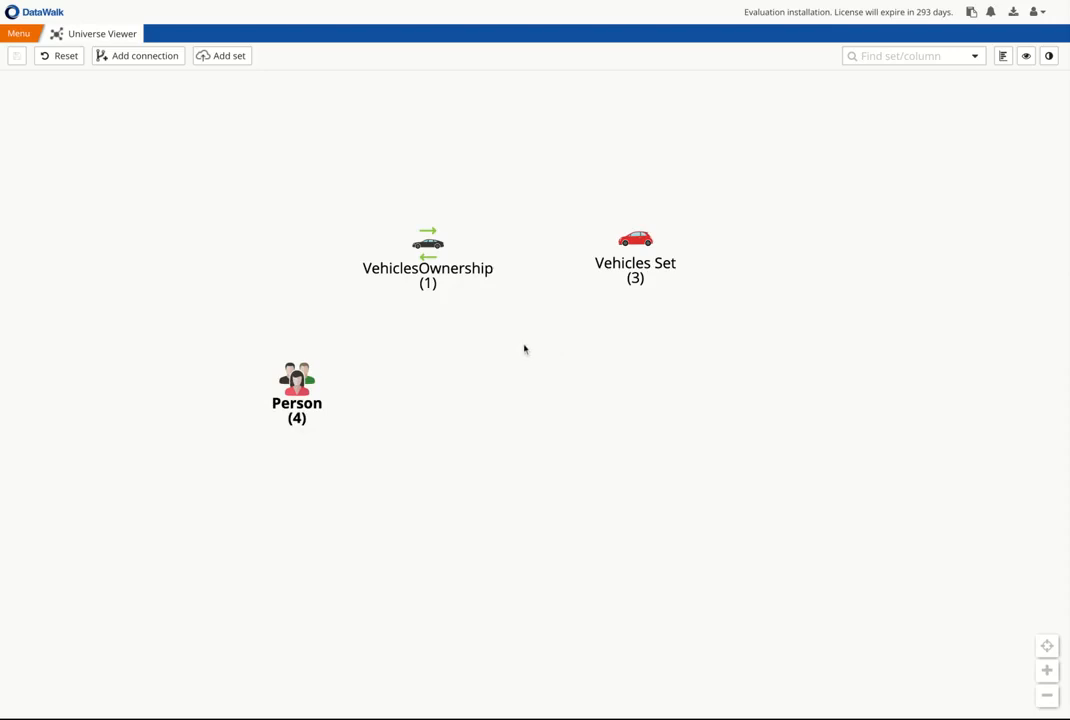
{"action": "right_click", "coordinate": [430, 256]}
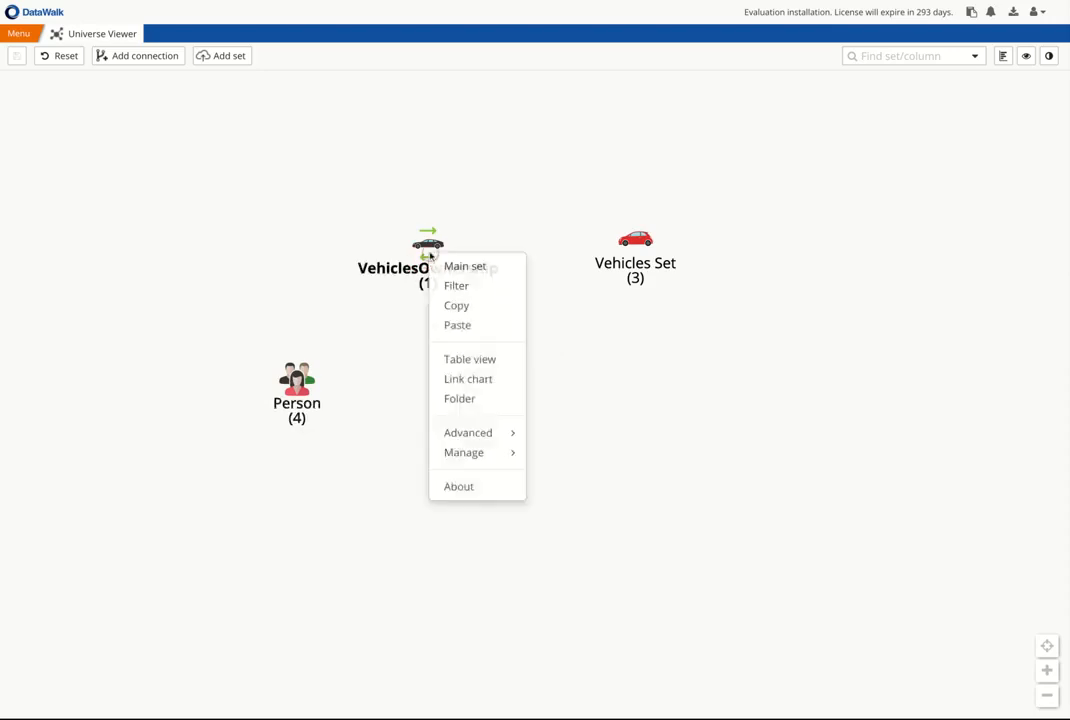
{"action": "left_click", "coordinate": [462, 360]}
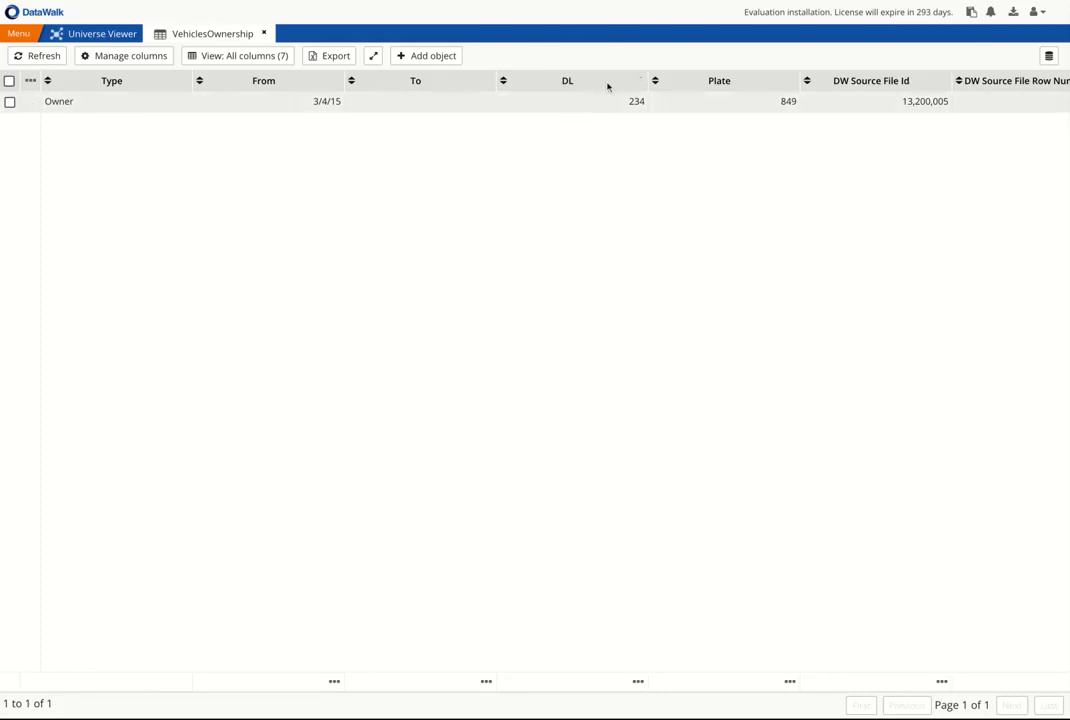
{"action": "left_click", "coordinate": [264, 35]}
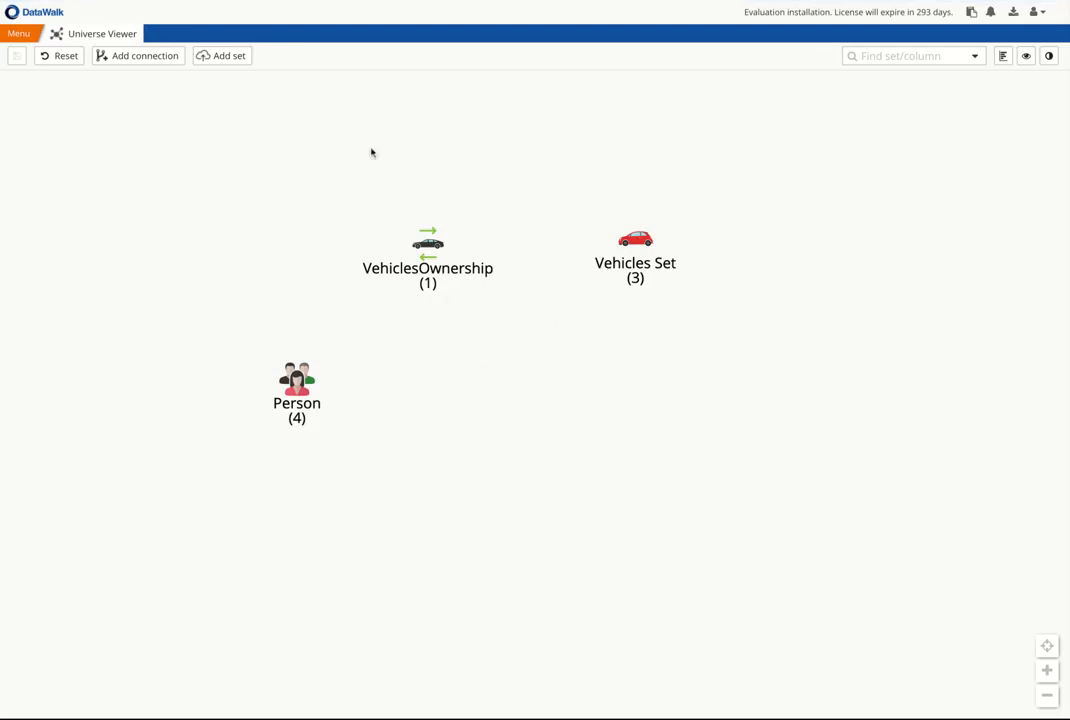
Start a direct connection from Person to VehiclesOwnership with a numeric comparison rule matching DL to DL
{"action": "left_click", "coordinate": [158, 55]}
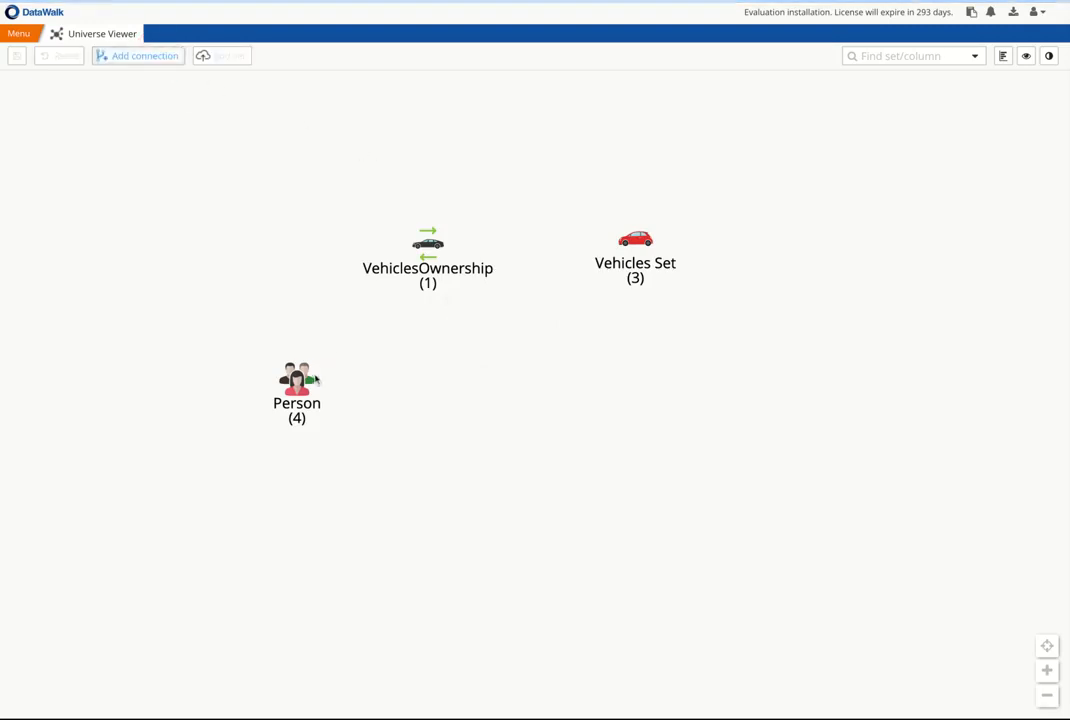
{"action": "left_click_drag", "start_coordinate": [299, 387], "coordinate": [427, 246]}
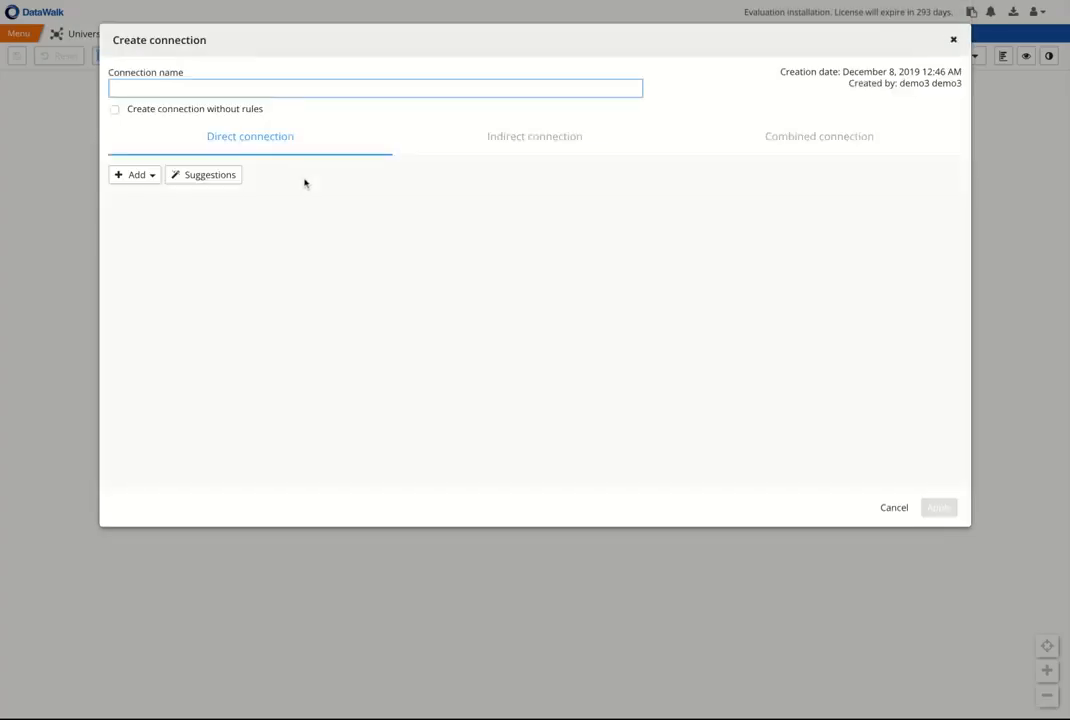
{"action": "left_click", "coordinate": [146, 176]}
{"action": "left_click", "coordinate": [150, 199]}
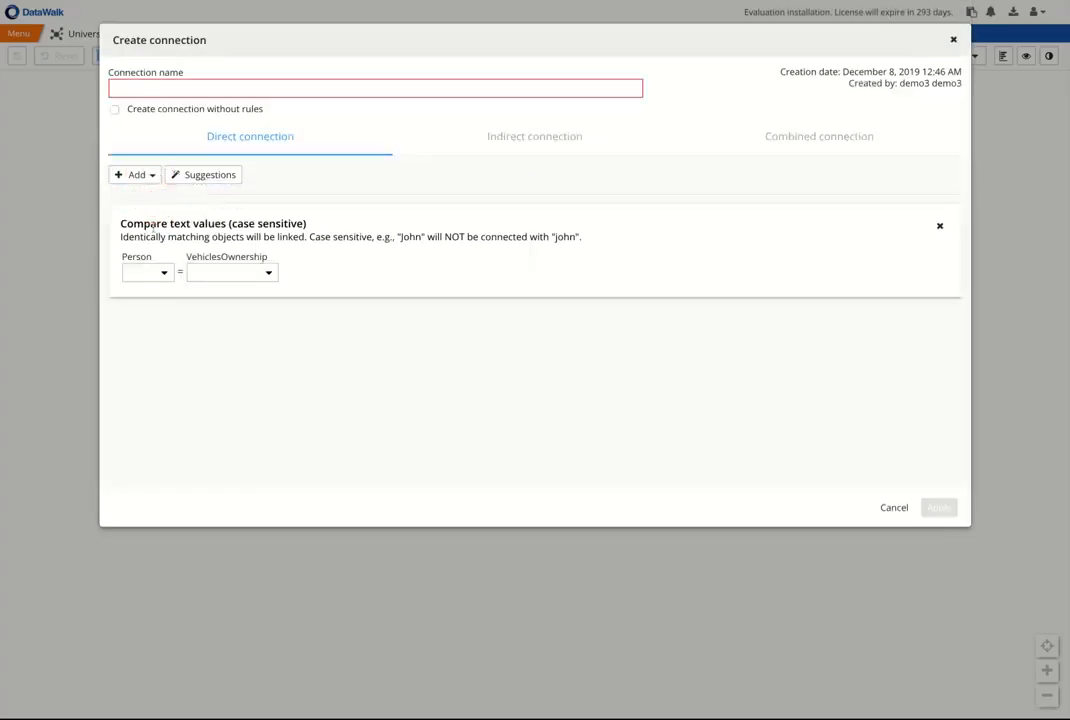
{"action": "left_click", "coordinate": [150, 177]}
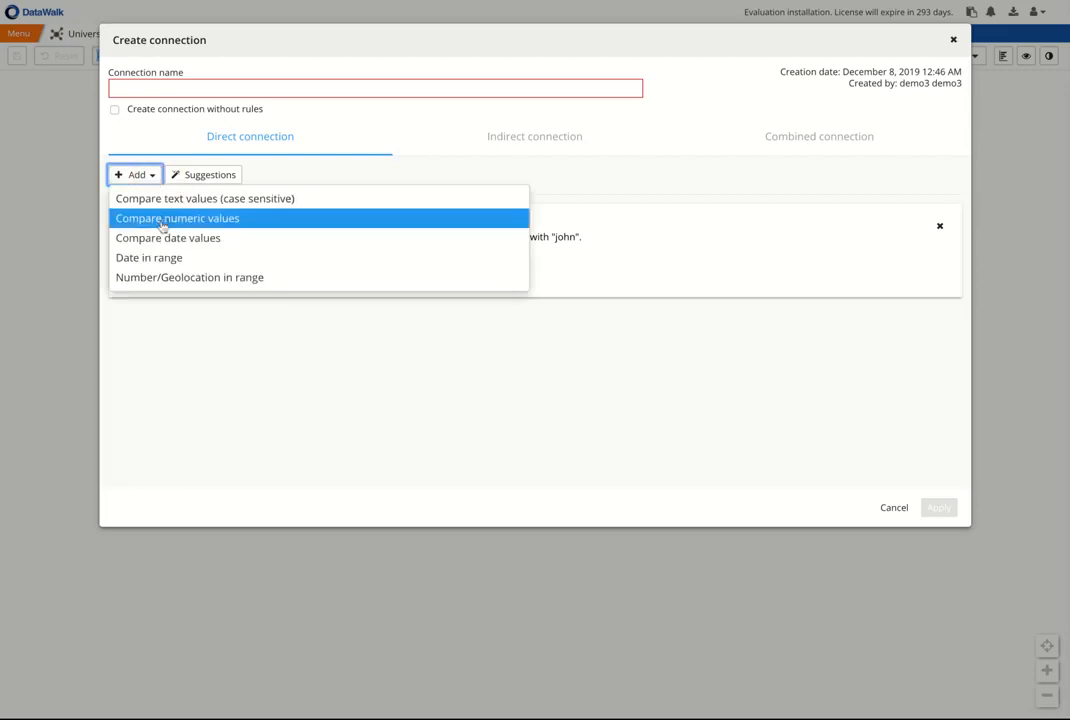
{"action": "left_click", "coordinate": [161, 222]}
{"action": "left_click", "coordinate": [210, 401]}
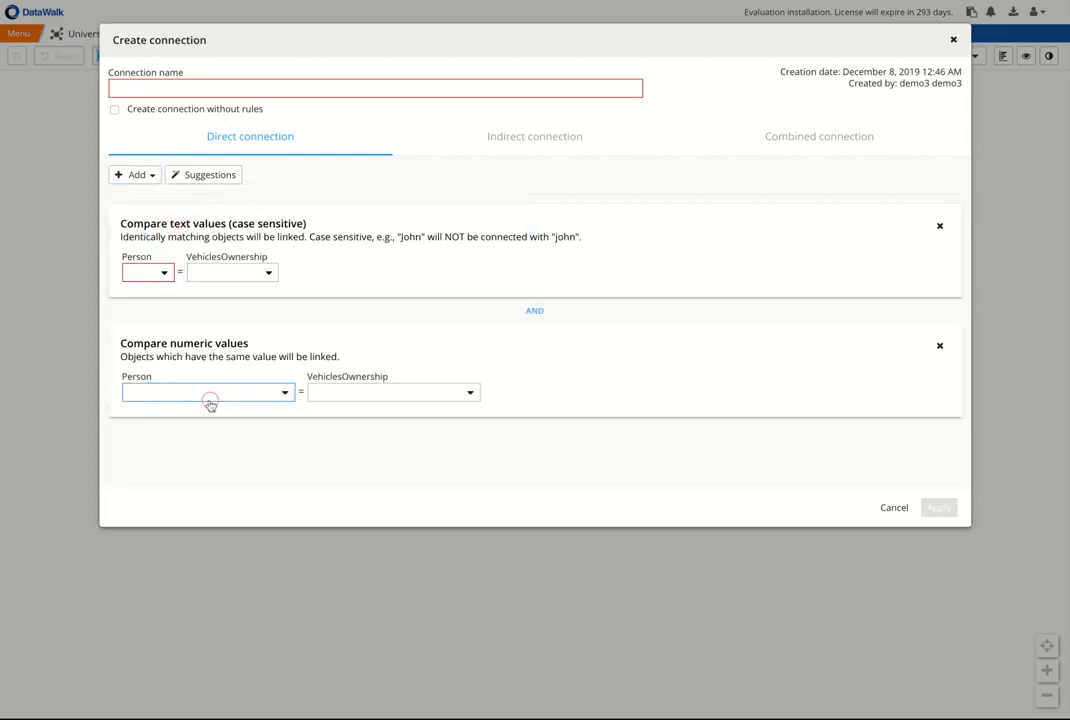
{"action": "left_click", "coordinate": [210, 405]}
{"action": "left_click", "coordinate": [352, 394]}
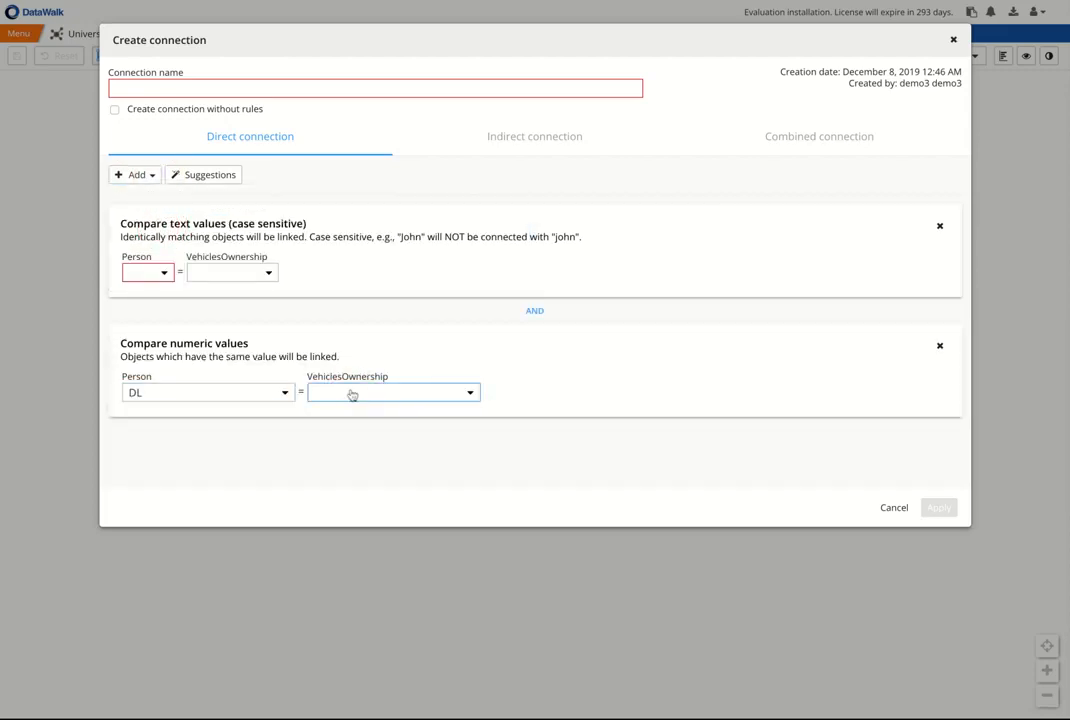
{"action": "left_click", "coordinate": [352, 408]}
Remove the empty text comparison rule, name the Person to VehiclesOwnership connection DL and apply it
{"action": "left_click", "coordinate": [939, 226]}
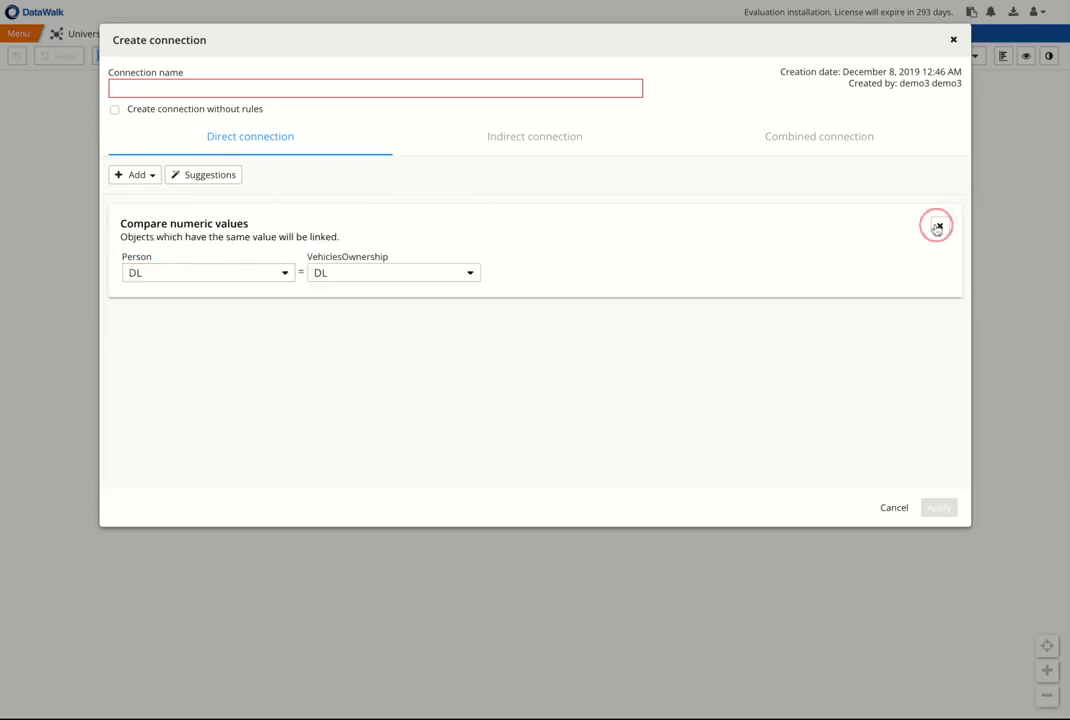
{"action": "left_click", "coordinate": [361, 84]}
{"action": "type", "text": "DL"}
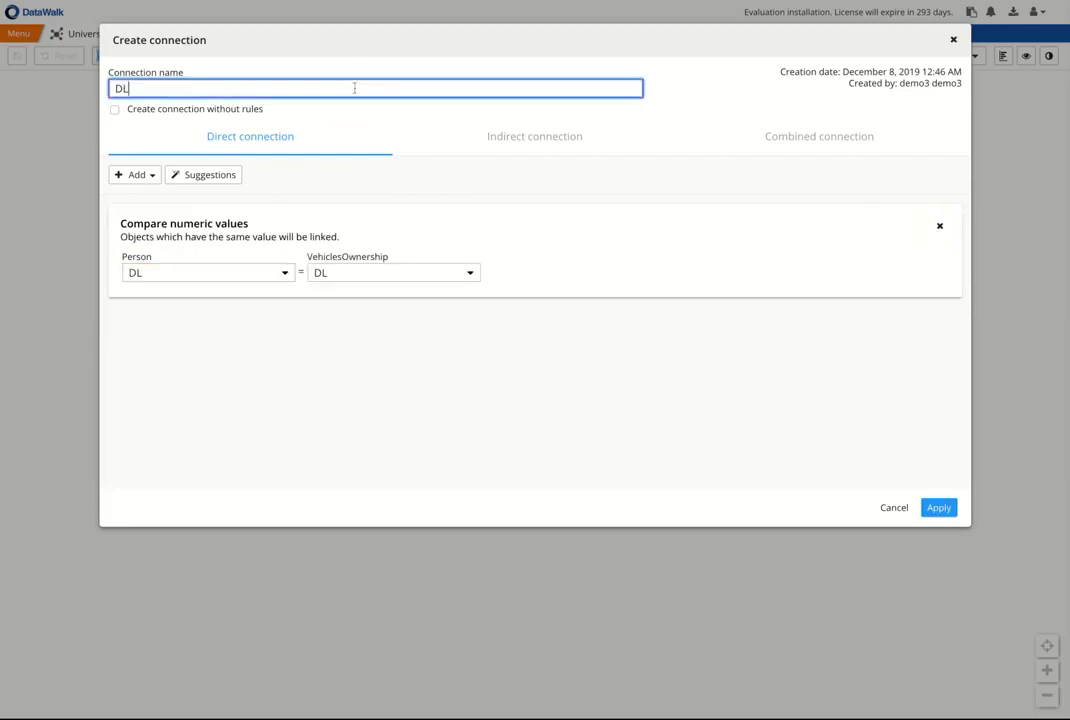
{"action": "left_click", "coordinate": [937, 510]}
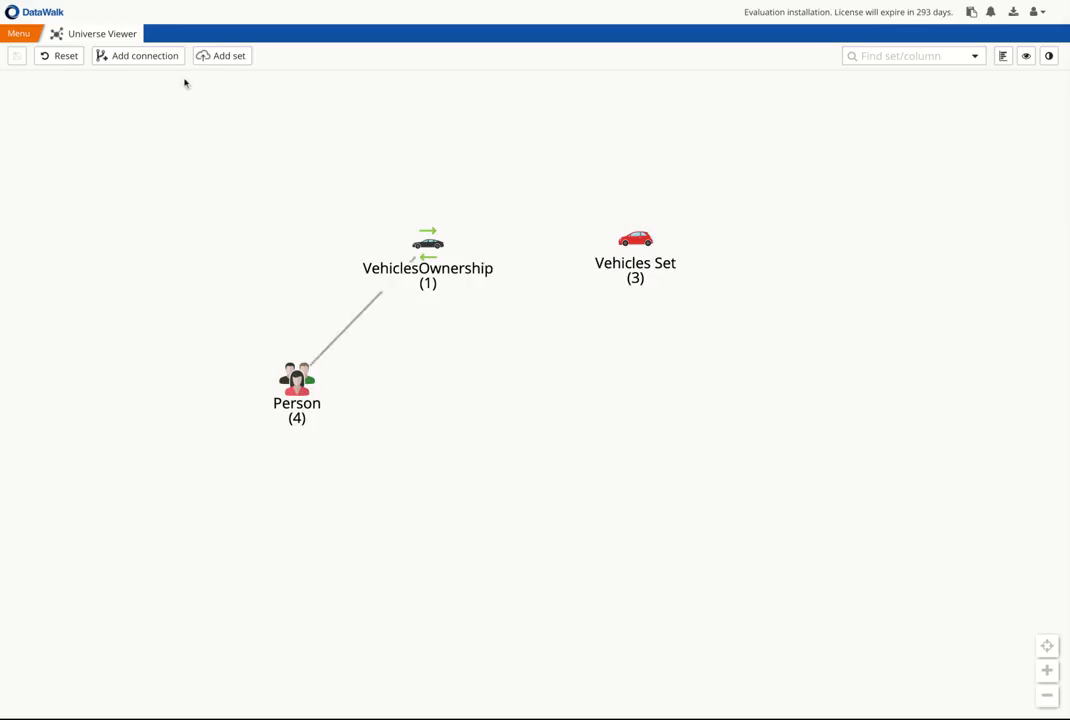
Create a direct connection named Plate from VehiclesOwnership to Vehicles Set, with a numeric comparison rule matching Plate to Tags
{"action": "left_click", "coordinate": [131, 56]}
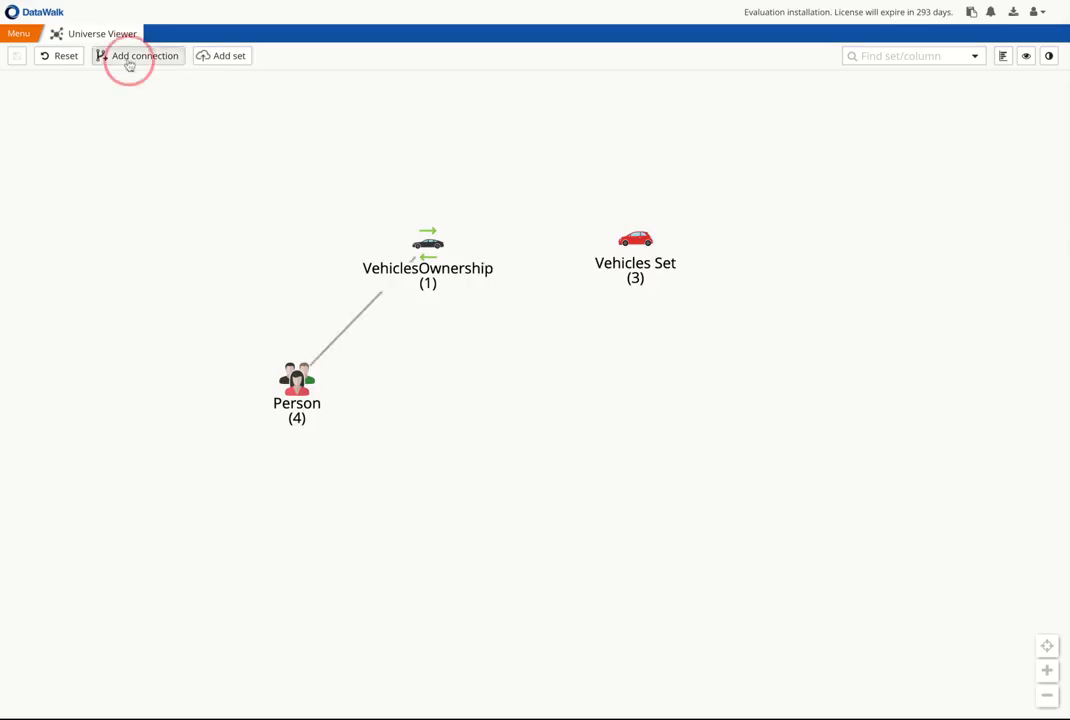
{"action": "left_click", "coordinate": [428, 240]}
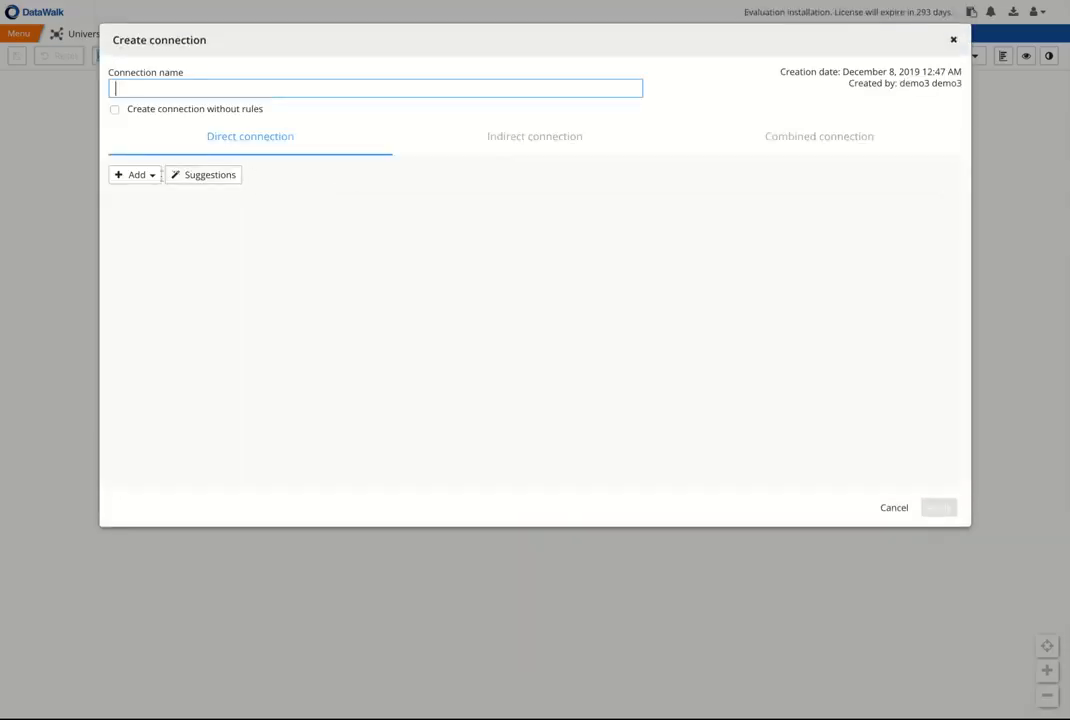
{"action": "left_click", "coordinate": [150, 175]}
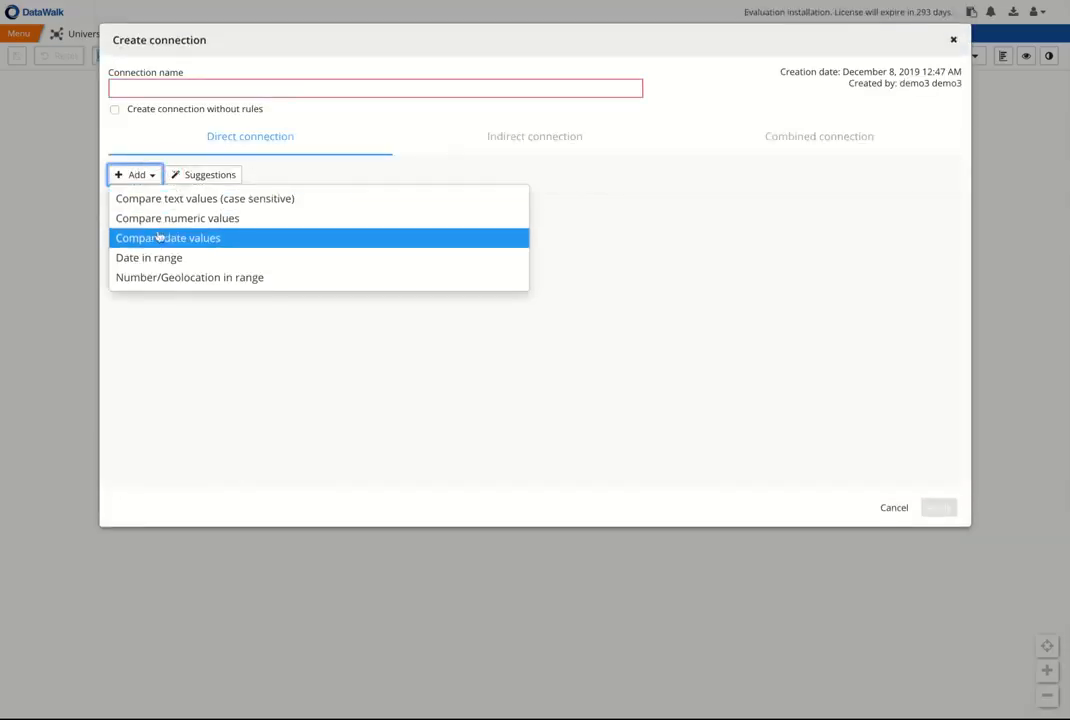
{"action": "left_click", "coordinate": [158, 219]}
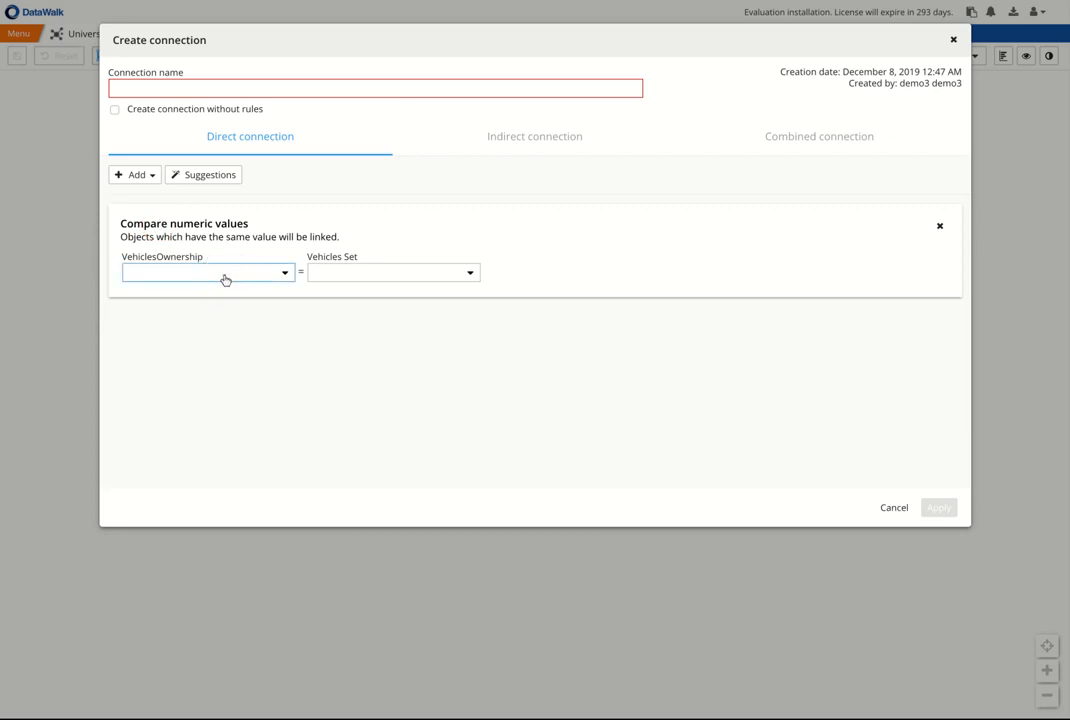
{"action": "left_click", "coordinate": [346, 284]}
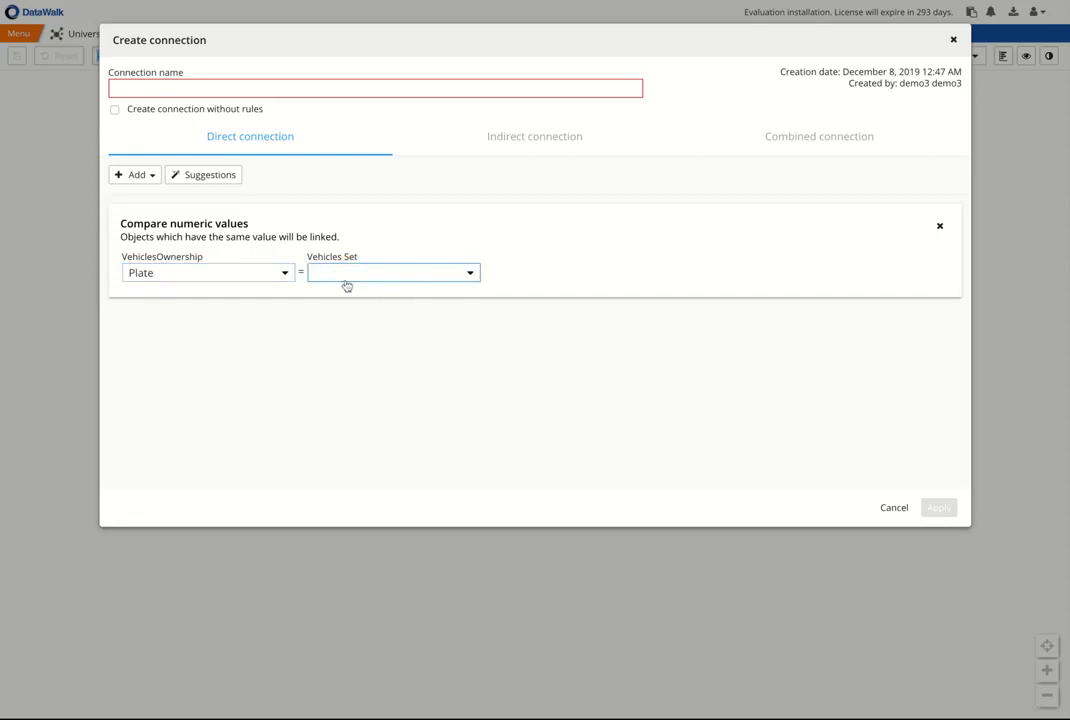
{"action": "left_click", "coordinate": [346, 286]}
{"action": "left_click", "coordinate": [250, 88]}
{"action": "type", "text": "Plate"}
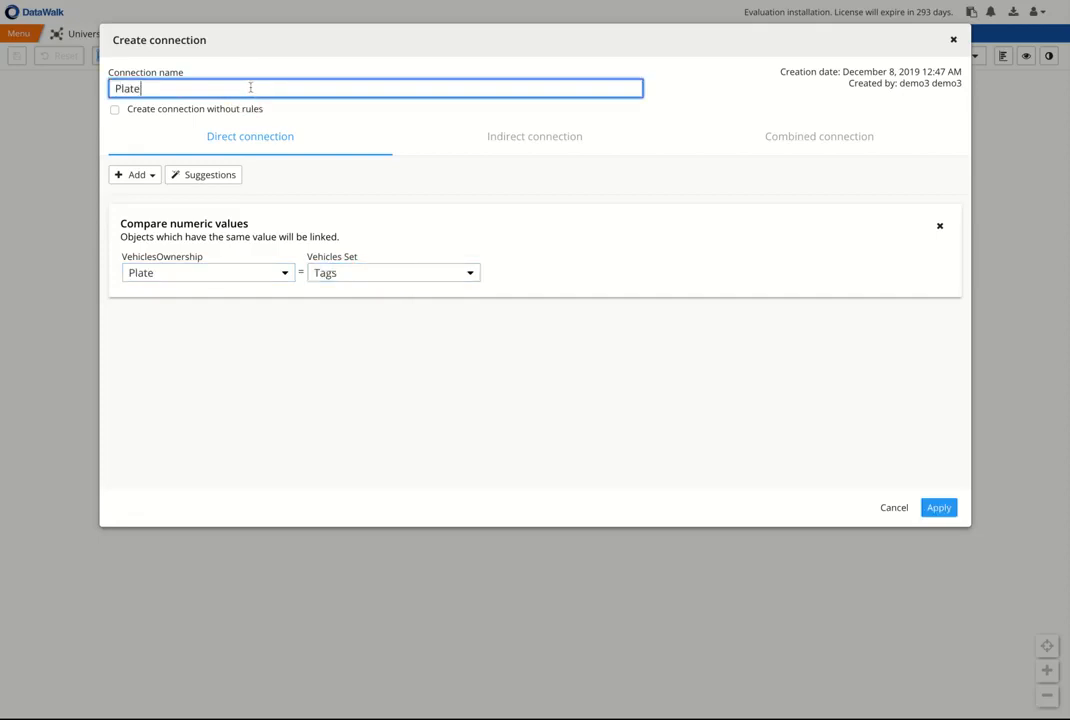
{"action": "left_click", "coordinate": [936, 507]}
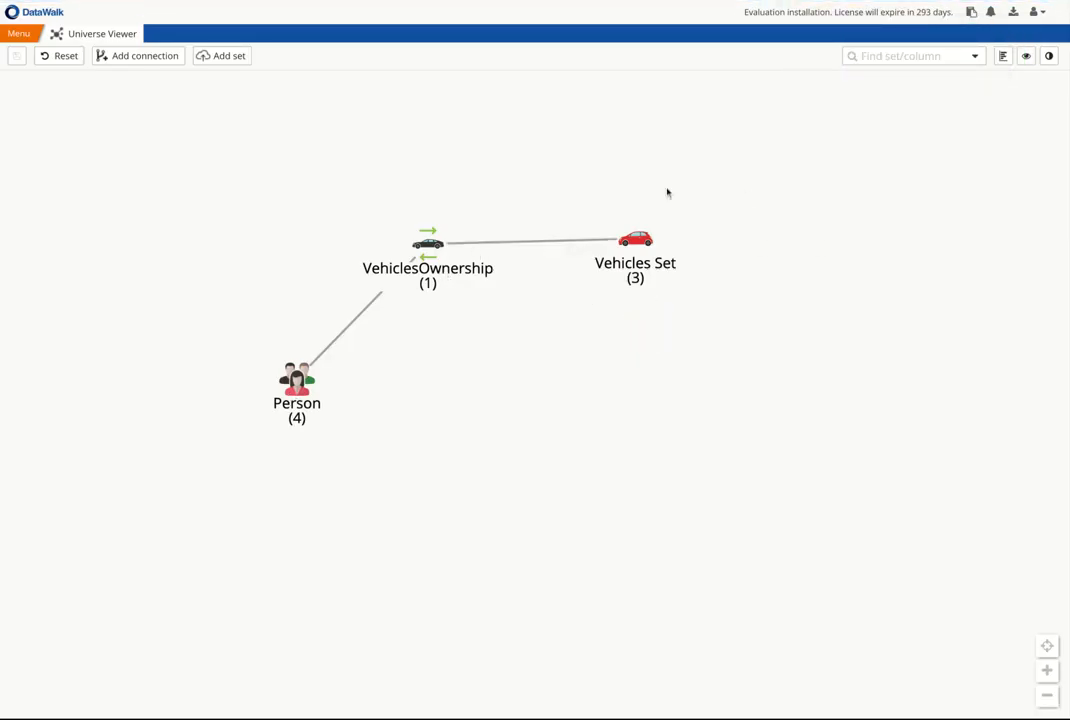
Create an indirect connection named relates from Person to Vehicles Set through VehiclesOwnership, with outgoing connection DL and incoming connection Plate
{"action": "left_click", "coordinate": [138, 58]}
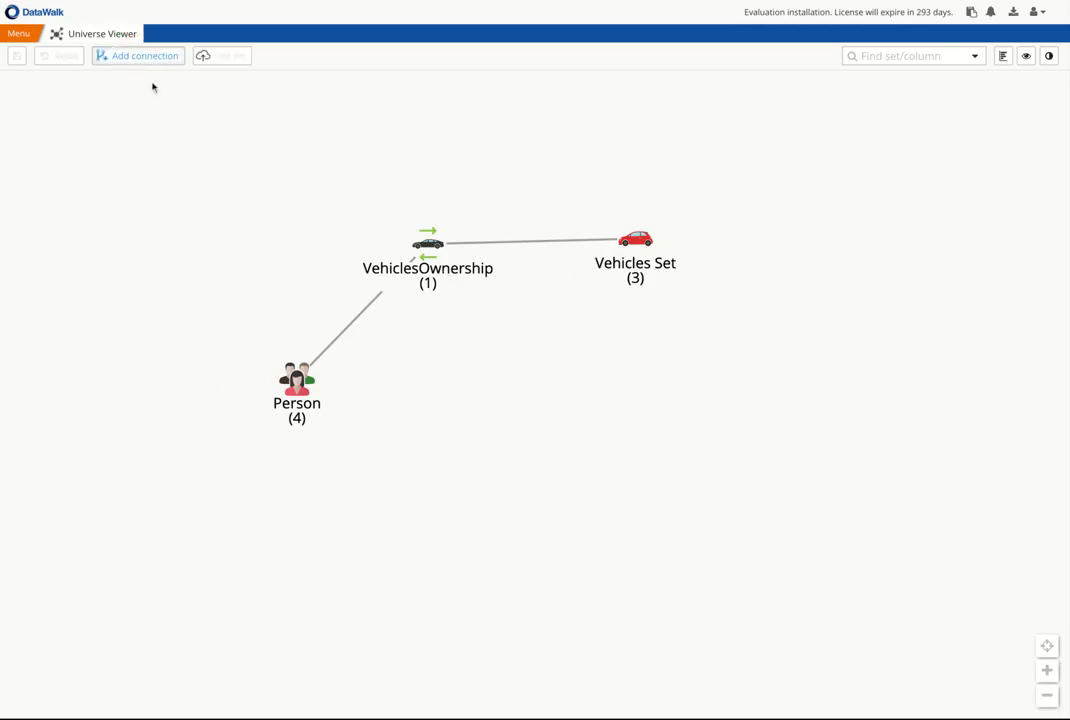
{"action": "left_click_drag", "start_coordinate": [296, 378], "coordinate": [636, 238]}
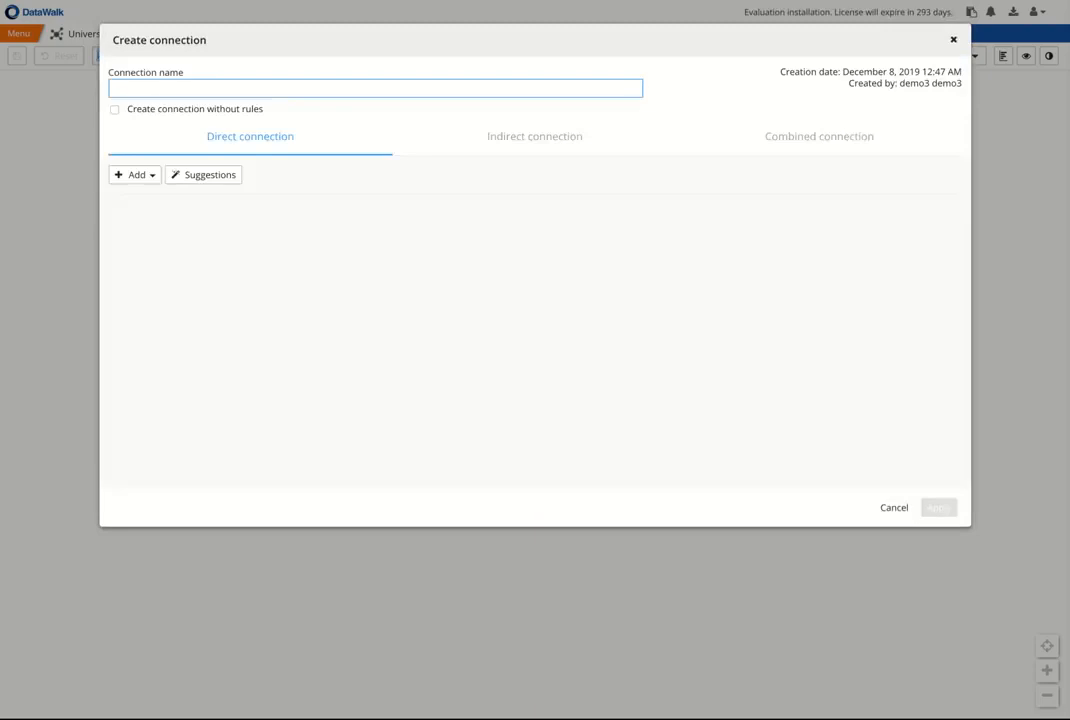
{"action": "left_click", "coordinate": [545, 148]}
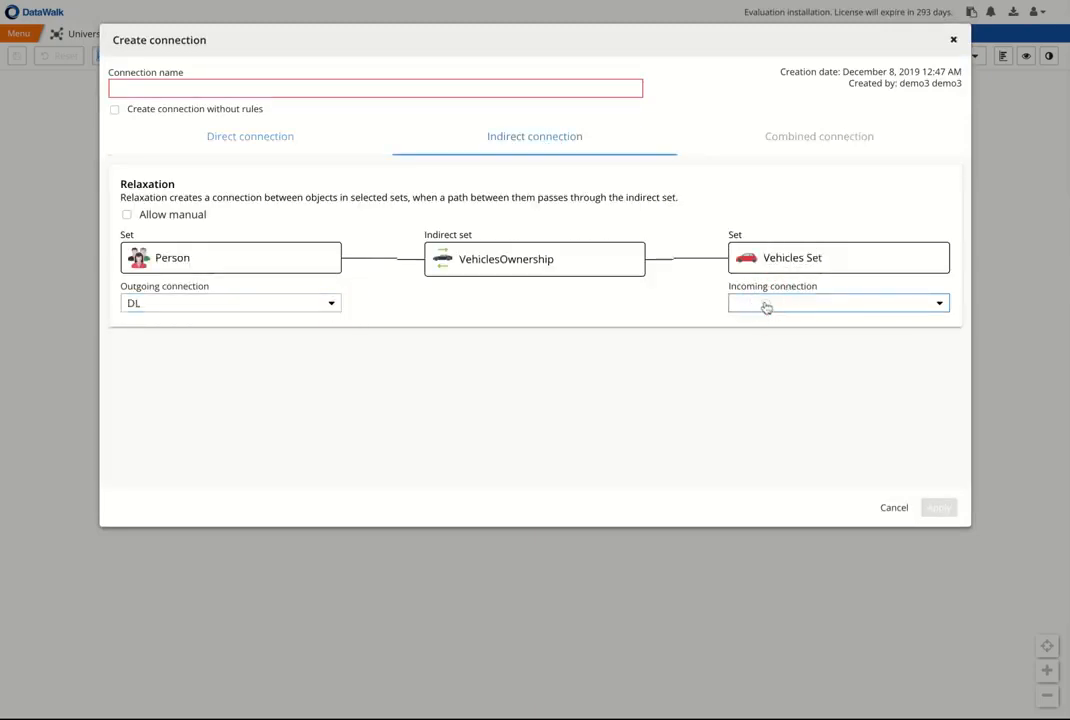
{"action": "left_click", "coordinate": [336, 97]}
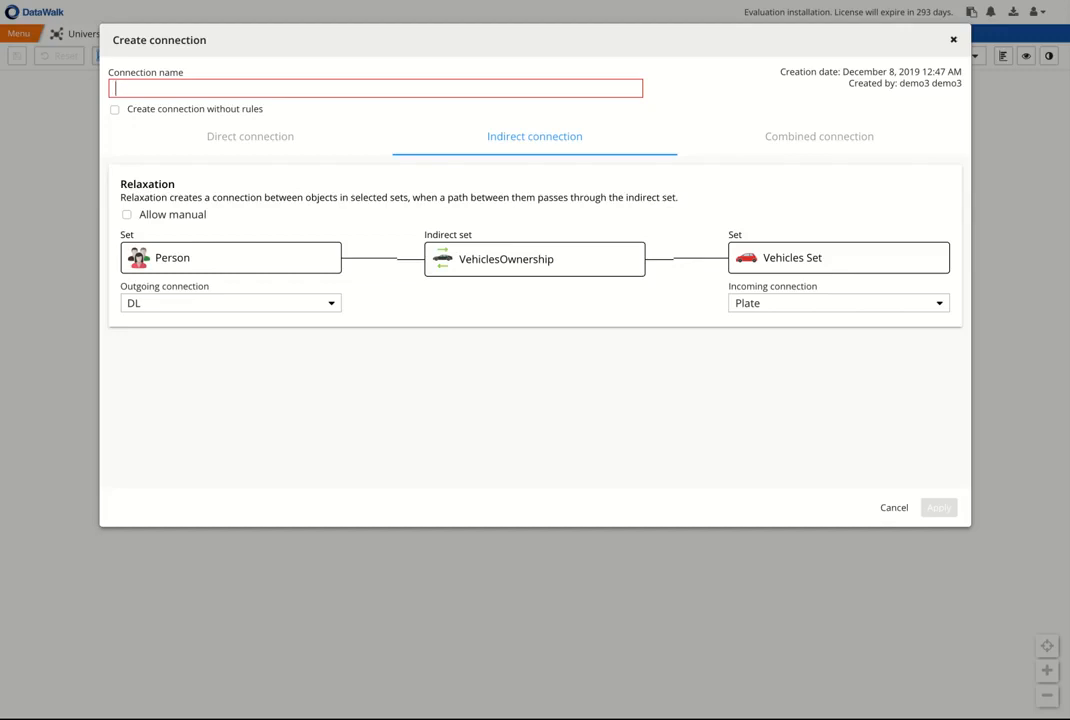
{"action": "type", "text": "O"}
{"action": "key", "text": "BackSpace"}
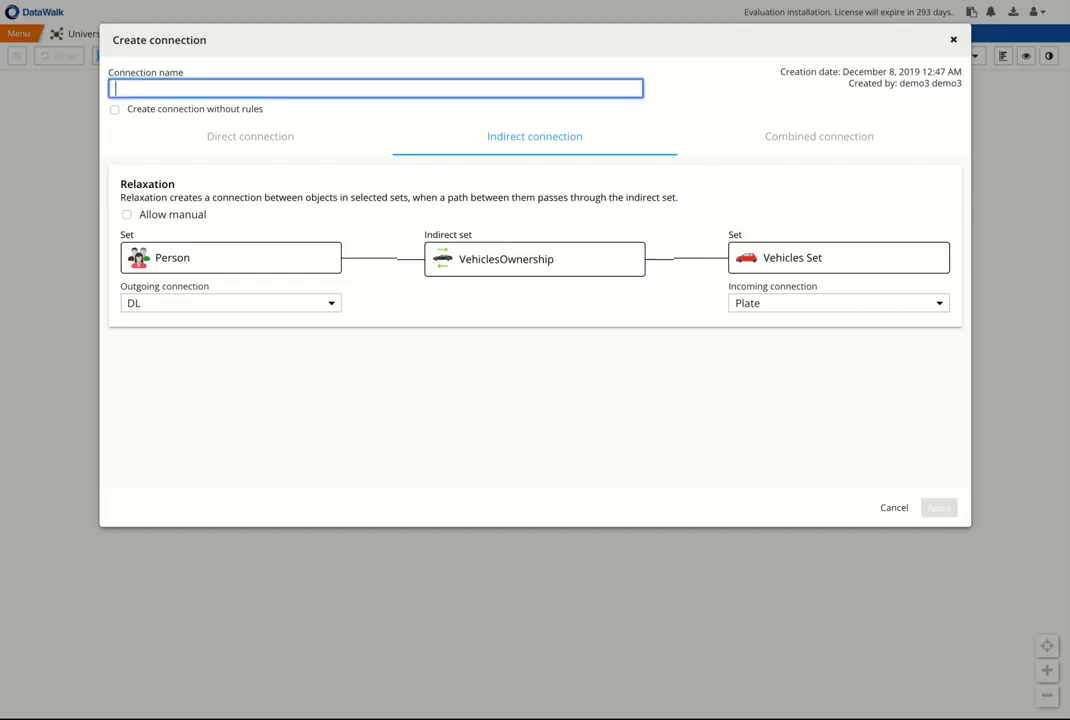
{"action": "type", "text": "relates"}
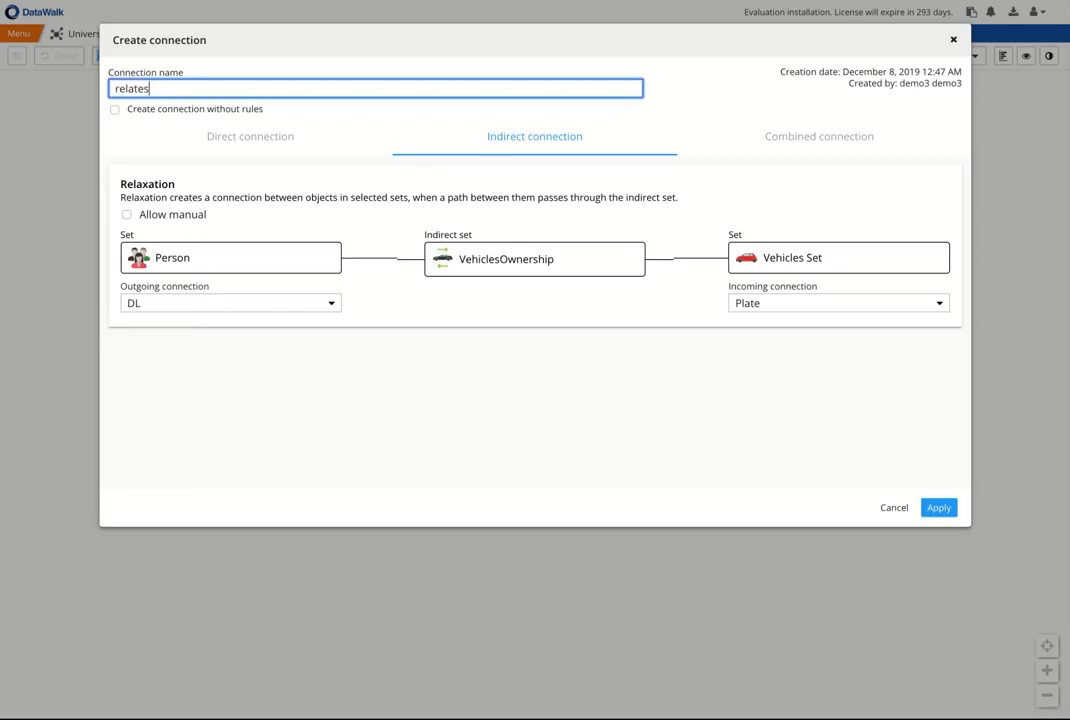
{"action": "left_click", "coordinate": [938, 508]}
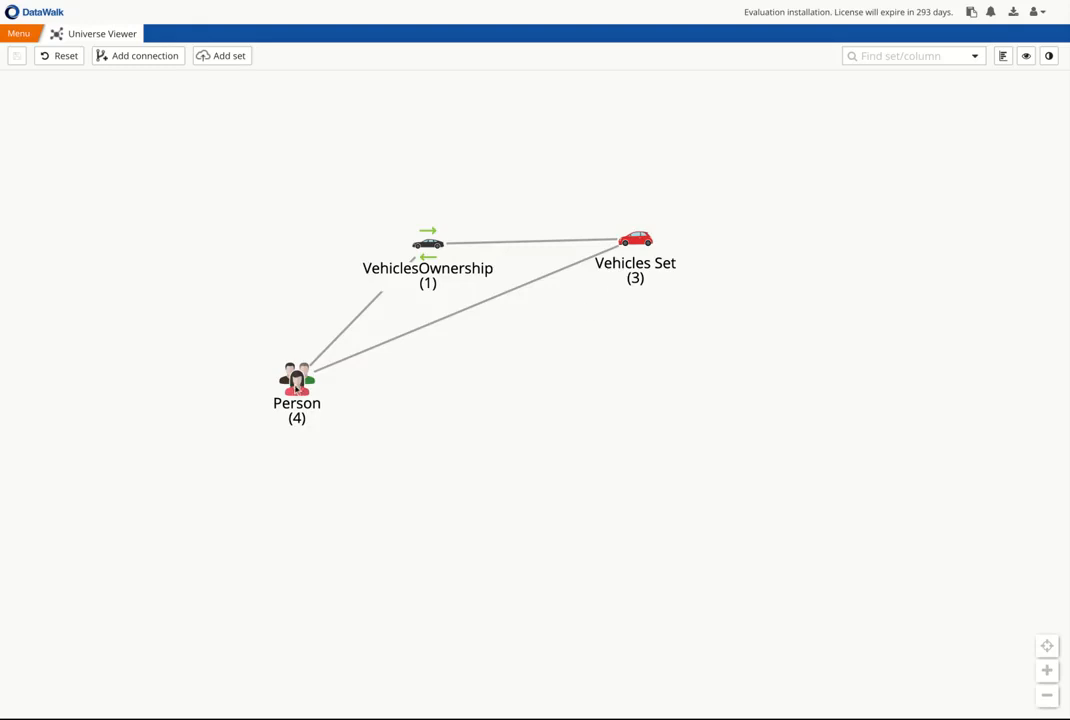
Make Person the main set and refresh the object counts of Vehicles Set and VehiclesOwnership
{"action": "left_click", "coordinate": [296, 385]}
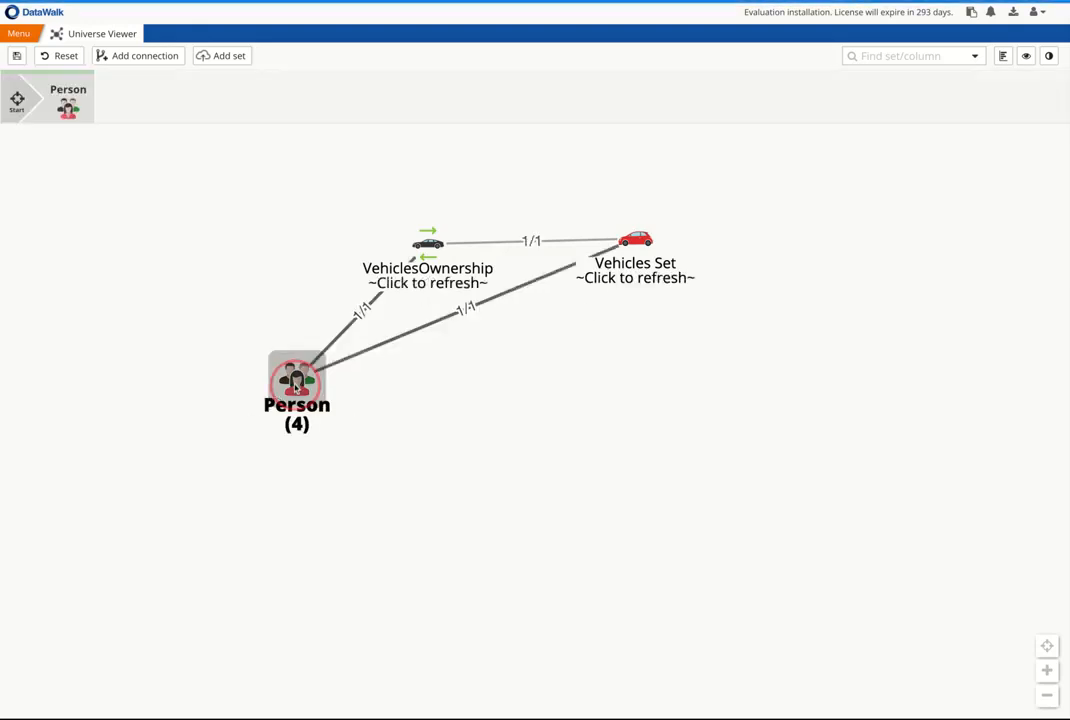
{"action": "left_click", "coordinate": [634, 240]}
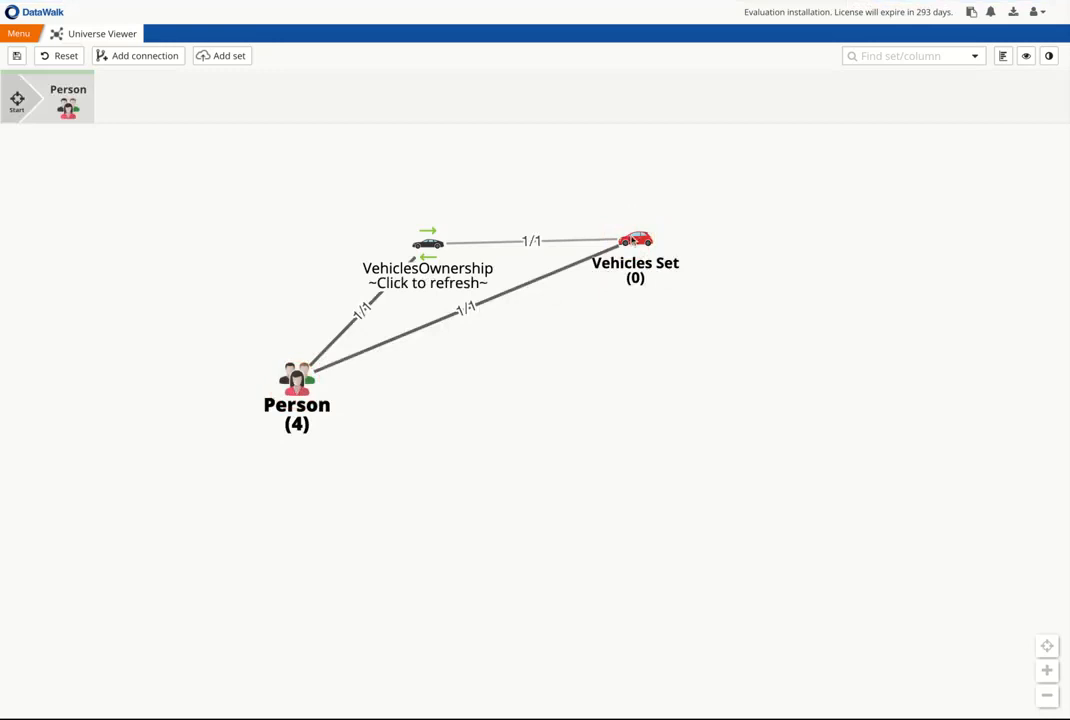
{"action": "left_click", "coordinate": [427, 241]}
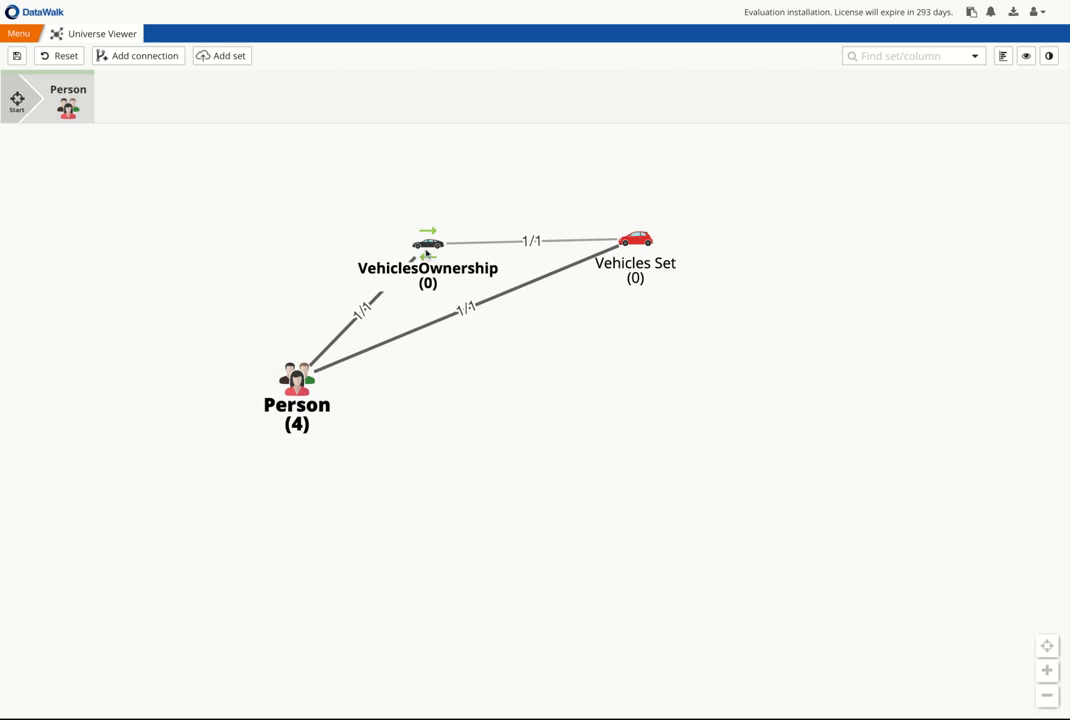
Open the VehiclesOwnership set in table view and return to the Universe Viewer
{"action": "right_click", "coordinate": [427, 254]}
{"action": "left_click", "coordinate": [469, 363]}
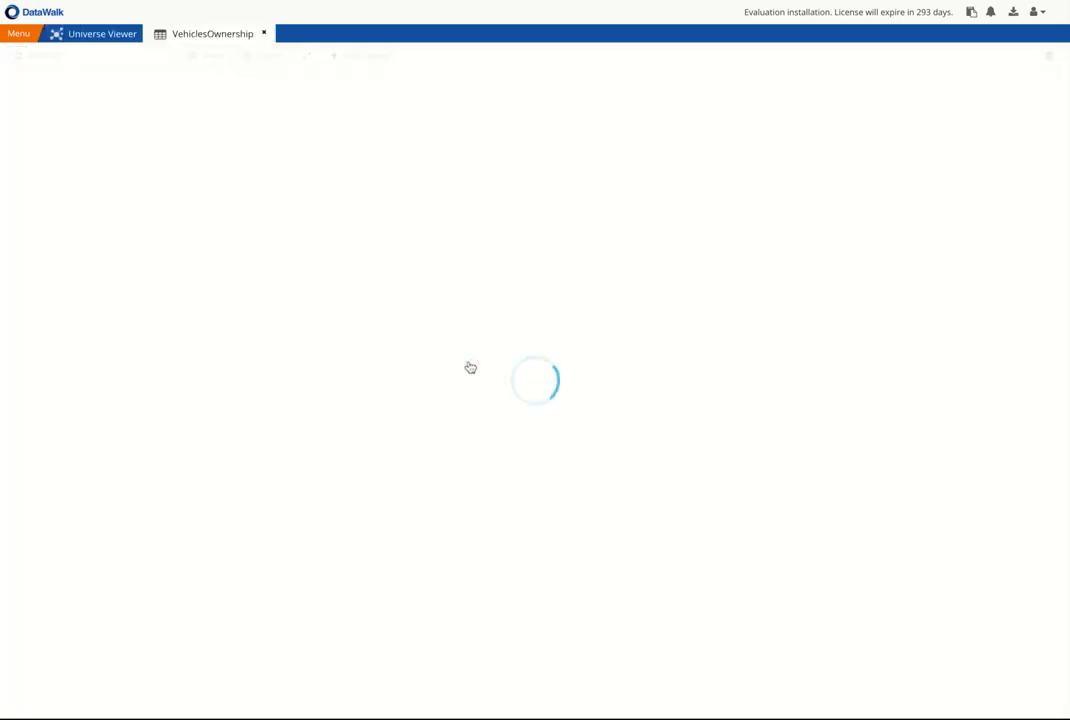
{"action": "left_click", "coordinate": [112, 32]}
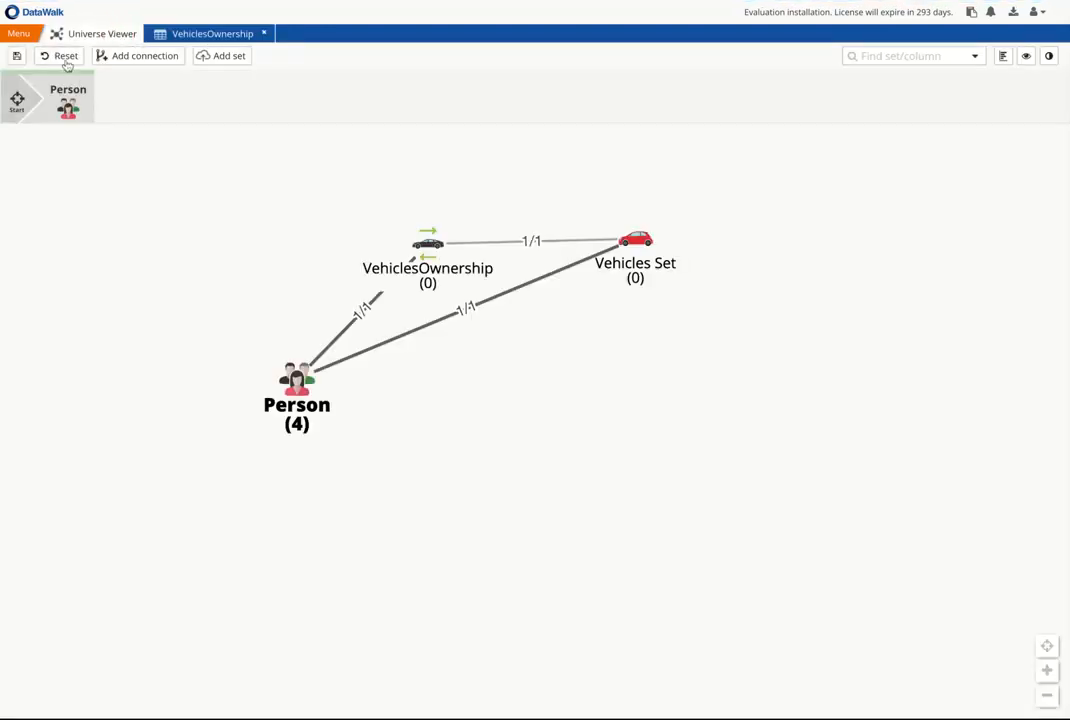
Reset the current analysis in the Universe Viewer and open the Person set in table view
{"action": "left_click", "coordinate": [62, 55]}
{"action": "left_click", "coordinate": [740, 411]}
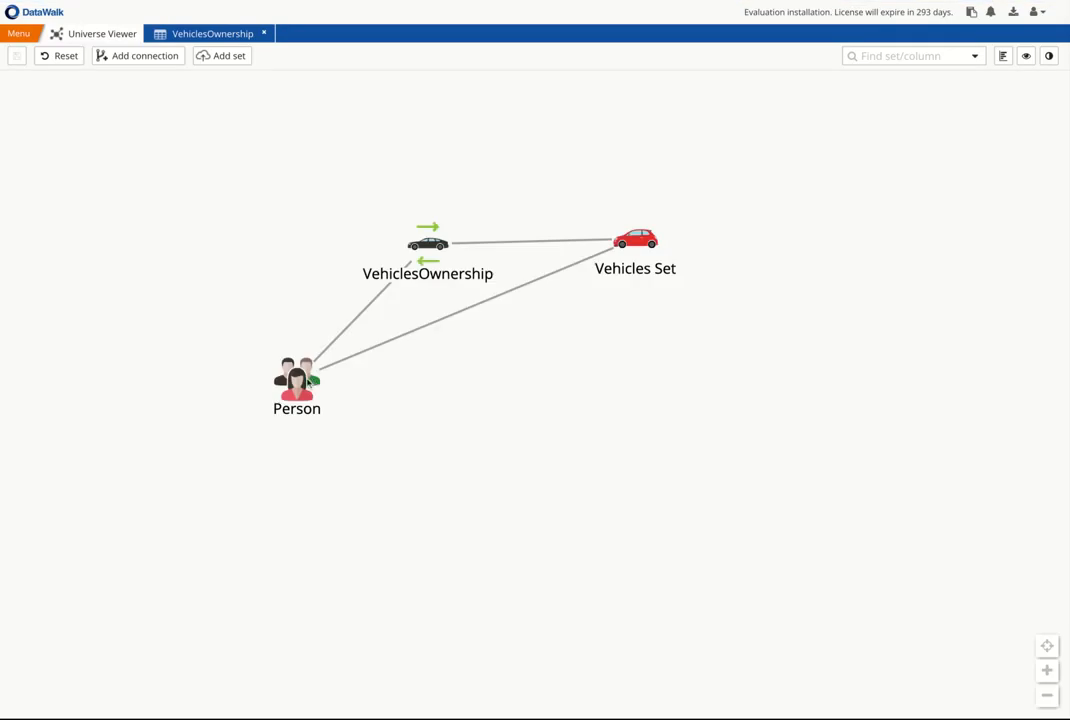
{"action": "right_click", "coordinate": [304, 384]}
{"action": "left_click", "coordinate": [358, 494]}
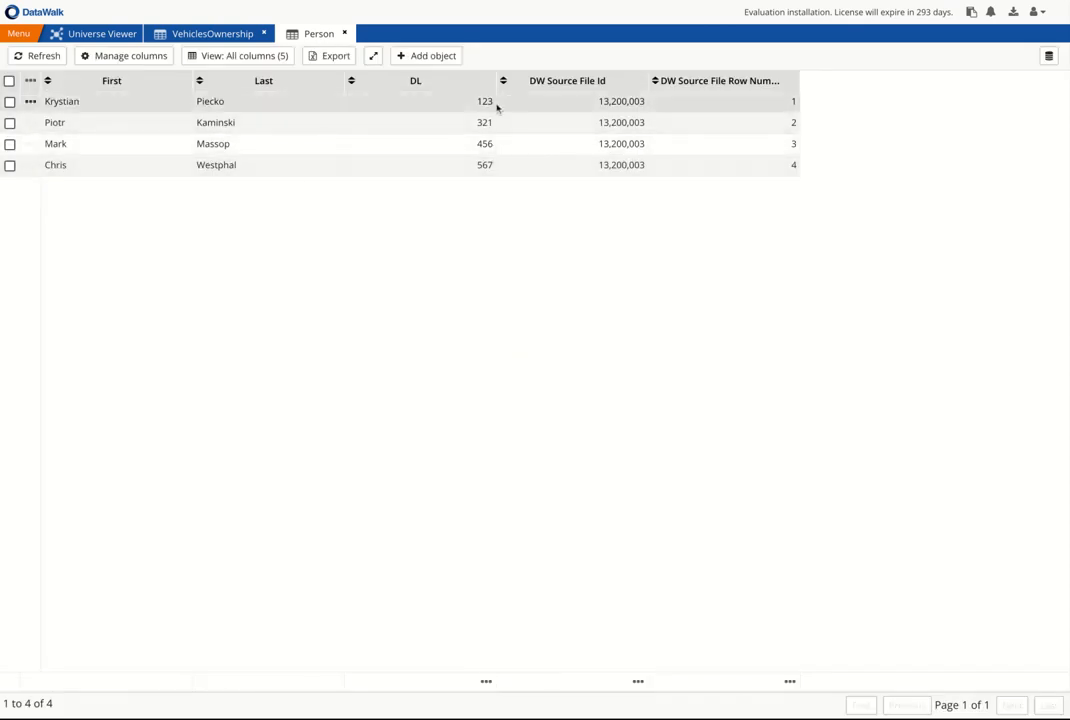
{"action": "left_click", "coordinate": [31, 104]}
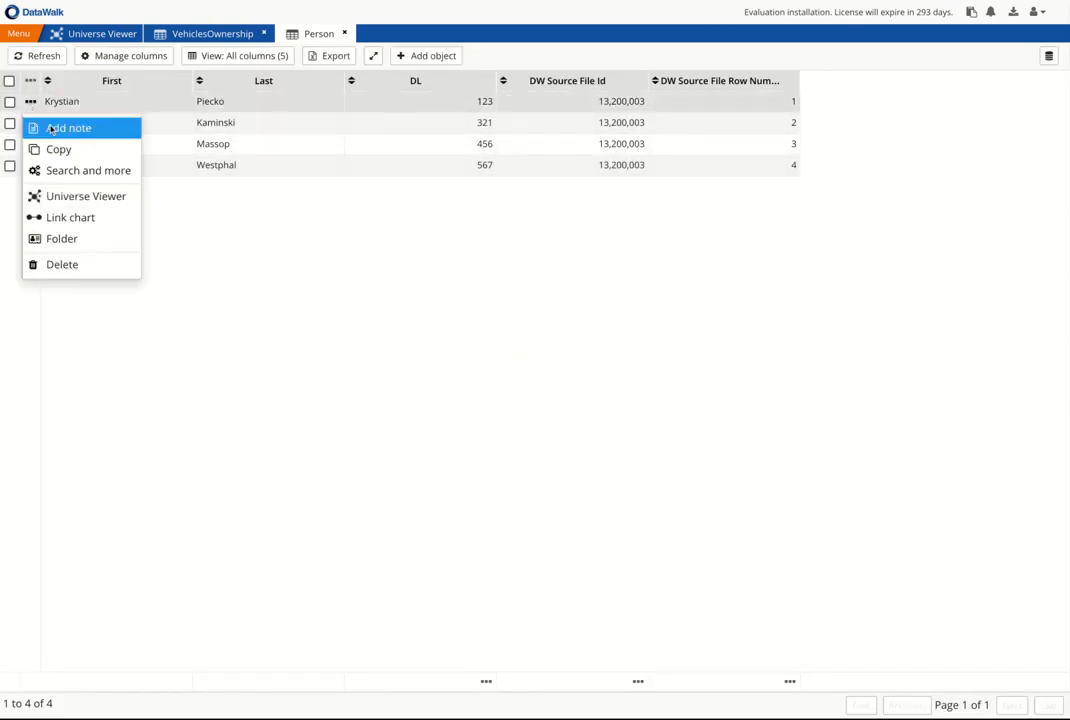
{"action": "left_click", "coordinate": [76, 203]}
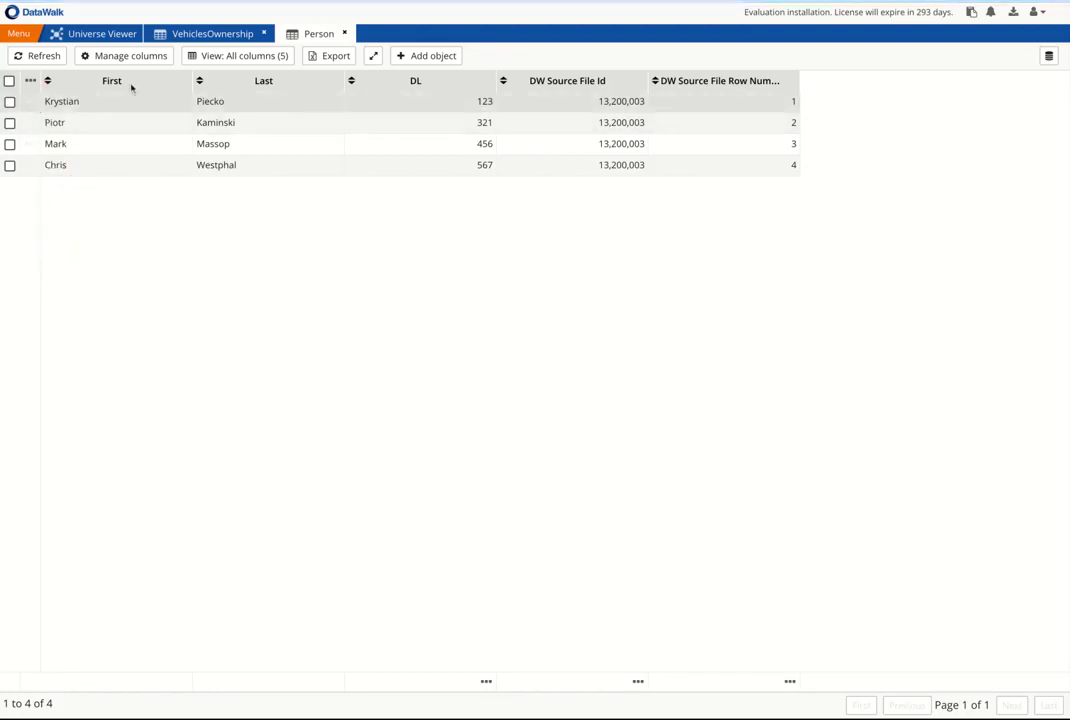
{"action": "left_click", "coordinate": [308, 37]}
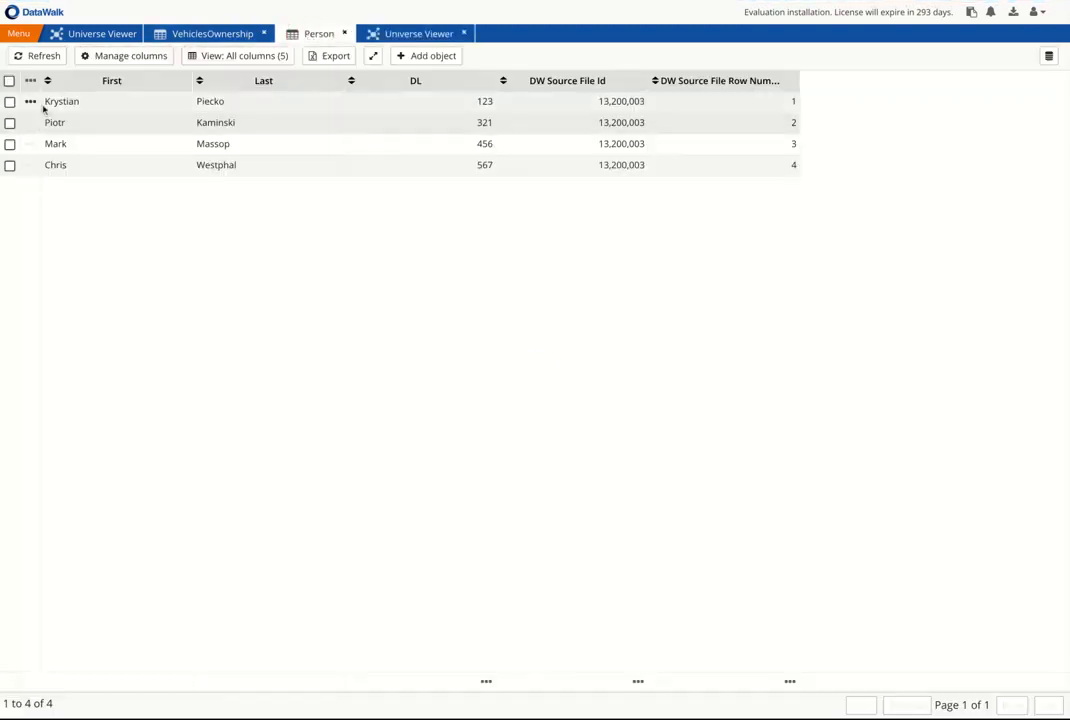
Edit the folder of the first record in the Person table, replace the DL number, save and close it
{"action": "left_click", "coordinate": [31, 101]}
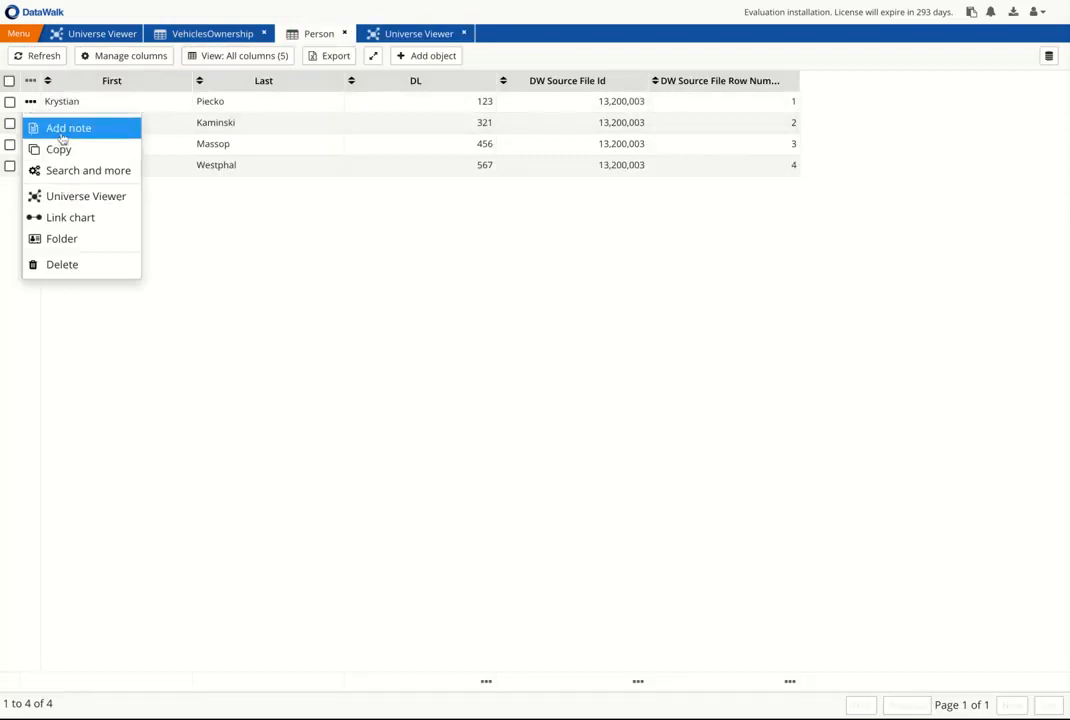
{"action": "left_click", "coordinate": [62, 239]}
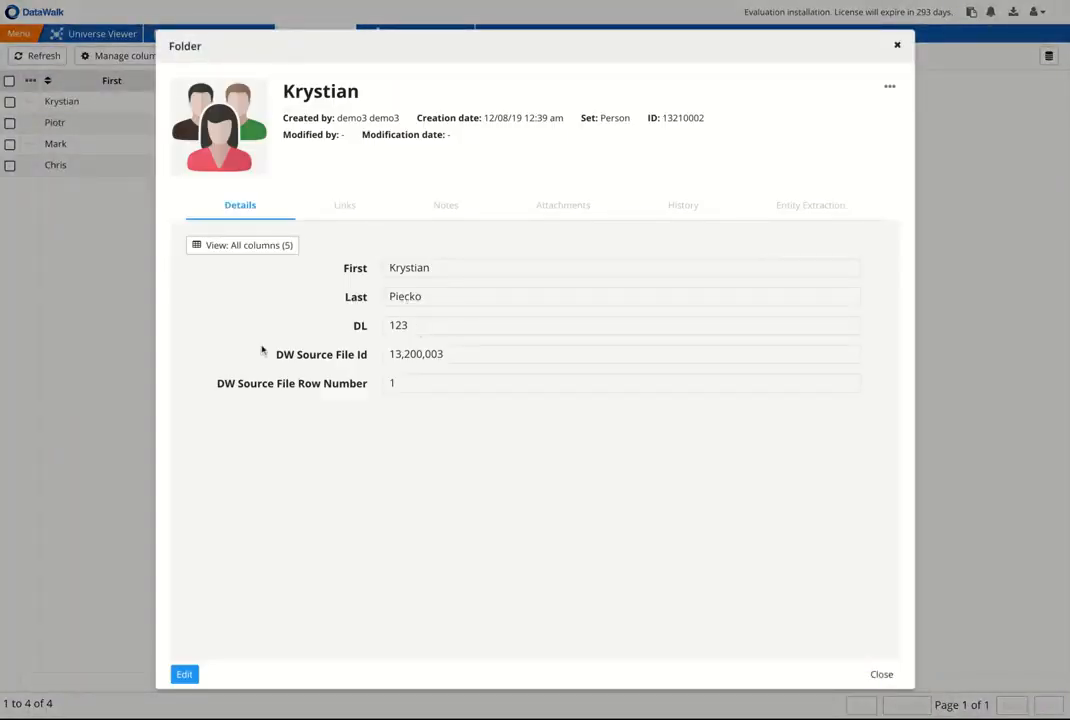
{"action": "left_click", "coordinate": [184, 674]}
{"action": "double_click", "coordinate": [417, 325]}
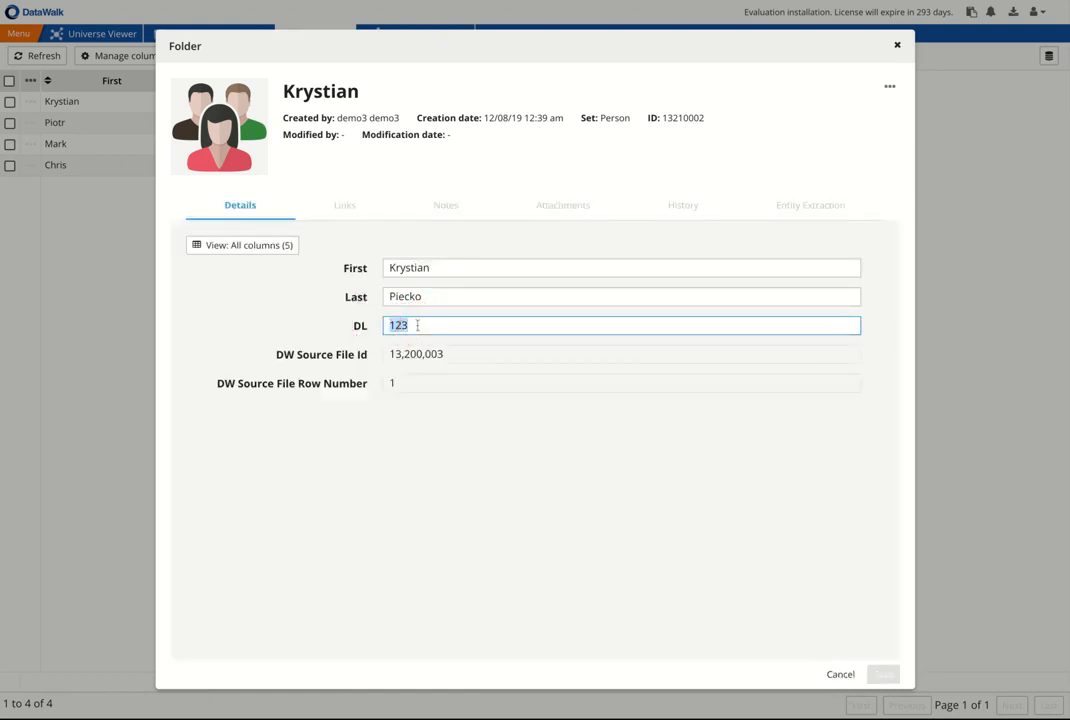
{"action": "type", "text": "234"}
{"action": "left_click", "coordinate": [881, 674]}
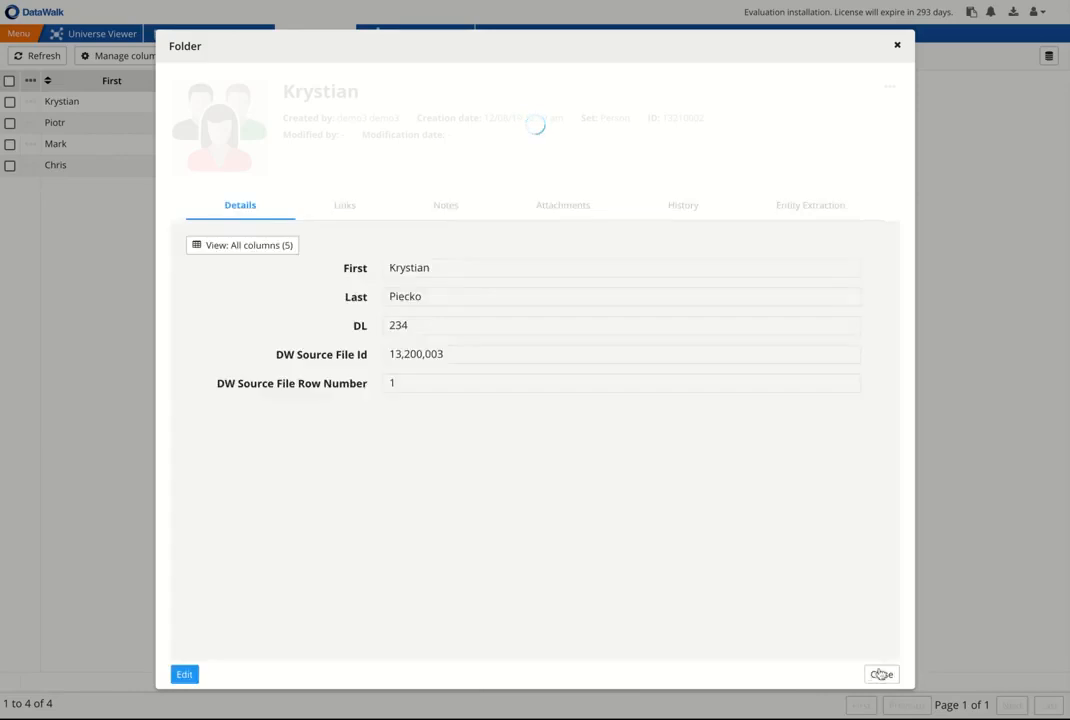
{"action": "left_click", "coordinate": [880, 674]}
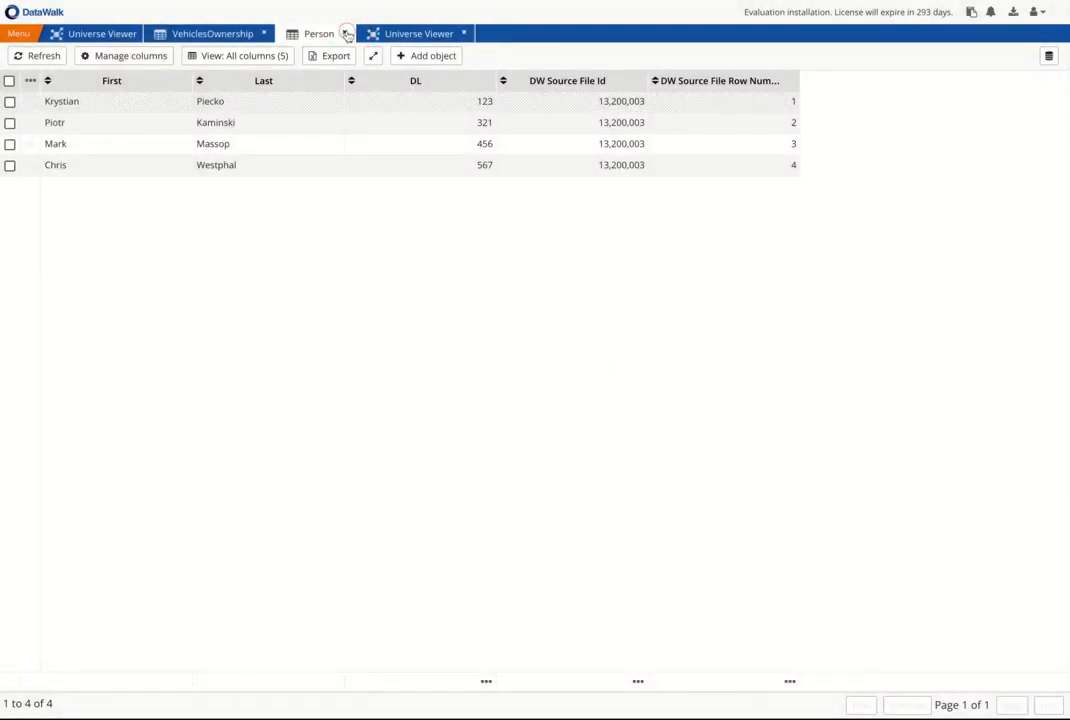
Close the Person table, the additional Universe Viewer and the VehiclesOwnership table
{"action": "left_click", "coordinate": [346, 33]}
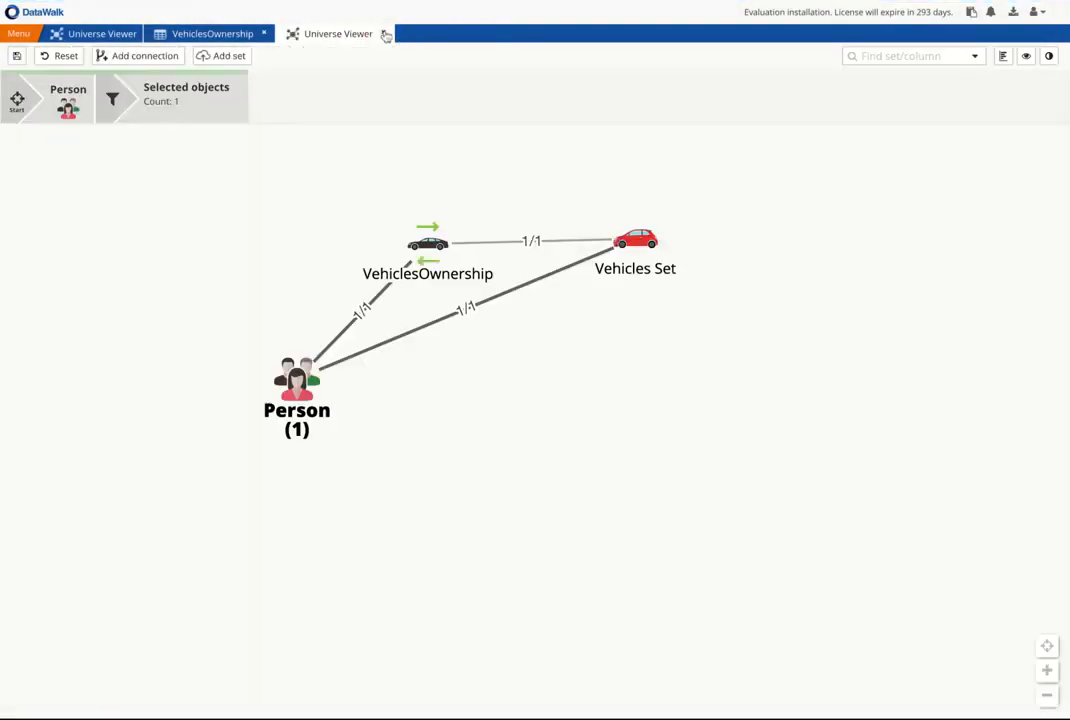
{"action": "left_click", "coordinate": [386, 35]}
{"action": "left_click", "coordinate": [248, 35]}
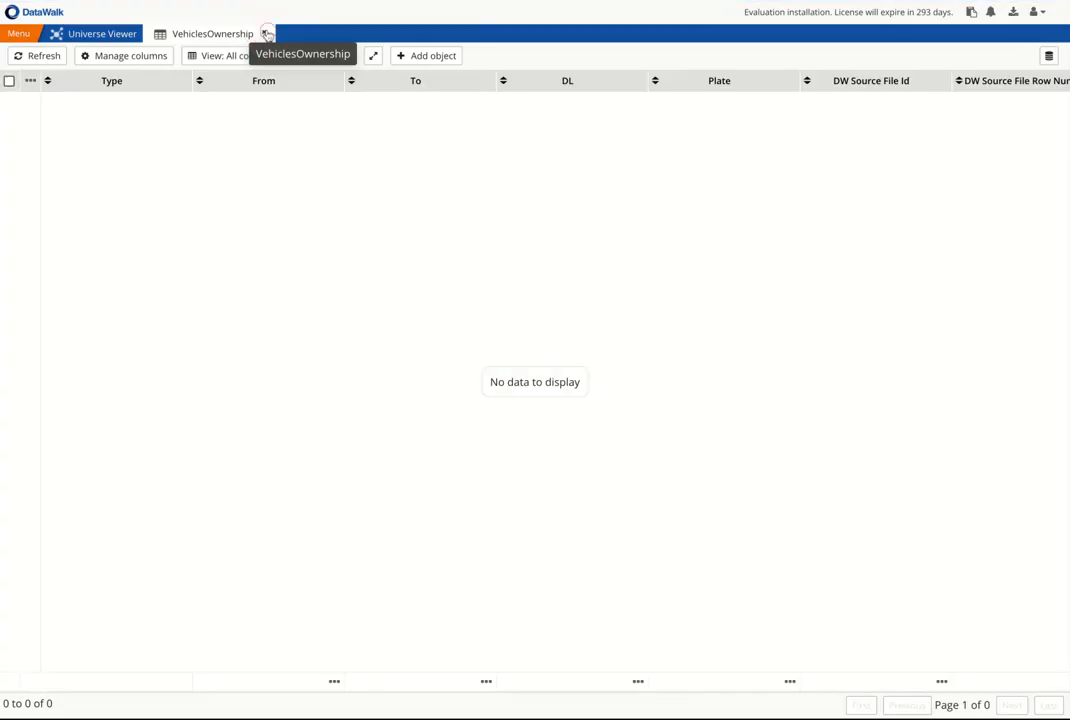
{"action": "left_click", "coordinate": [267, 34]}
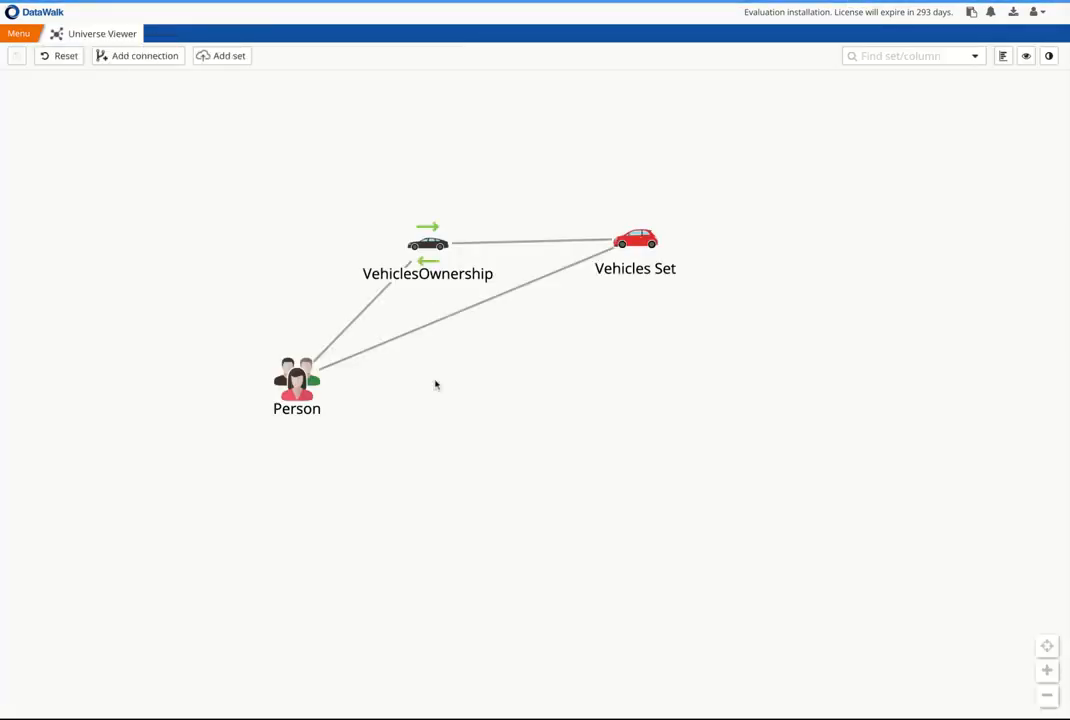
Start a new analysis with Person as the main set and refresh the VehiclesOwnership and Vehicles Set object counts
{"action": "left_click", "coordinate": [292, 375]}
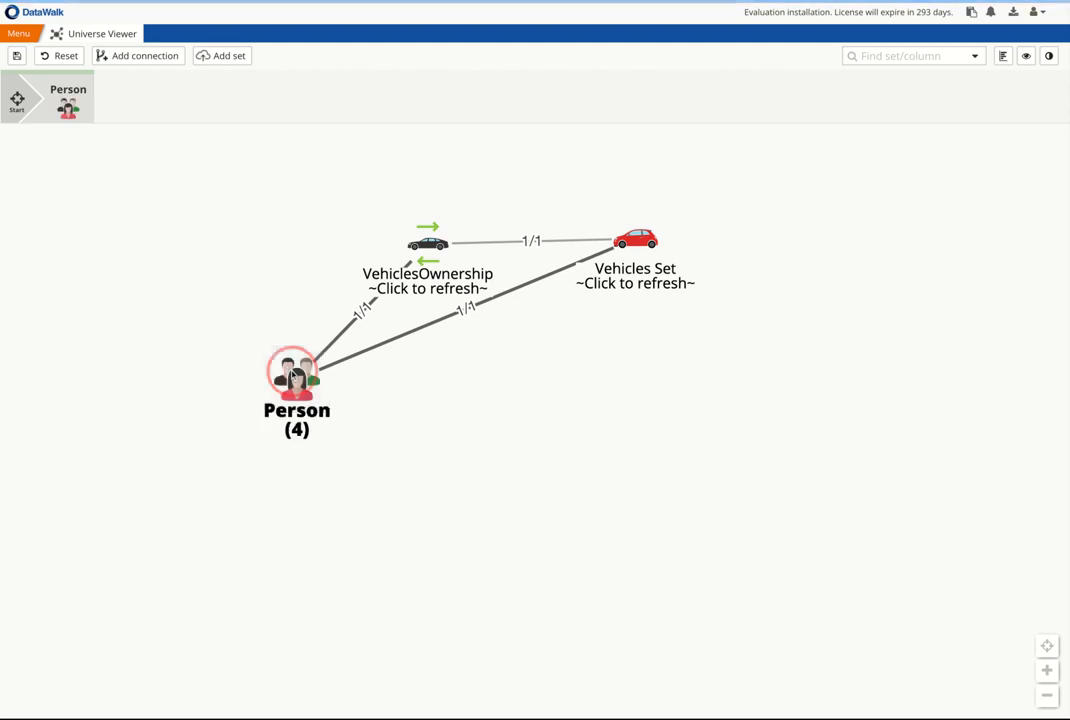
{"action": "left_click", "coordinate": [433, 242]}
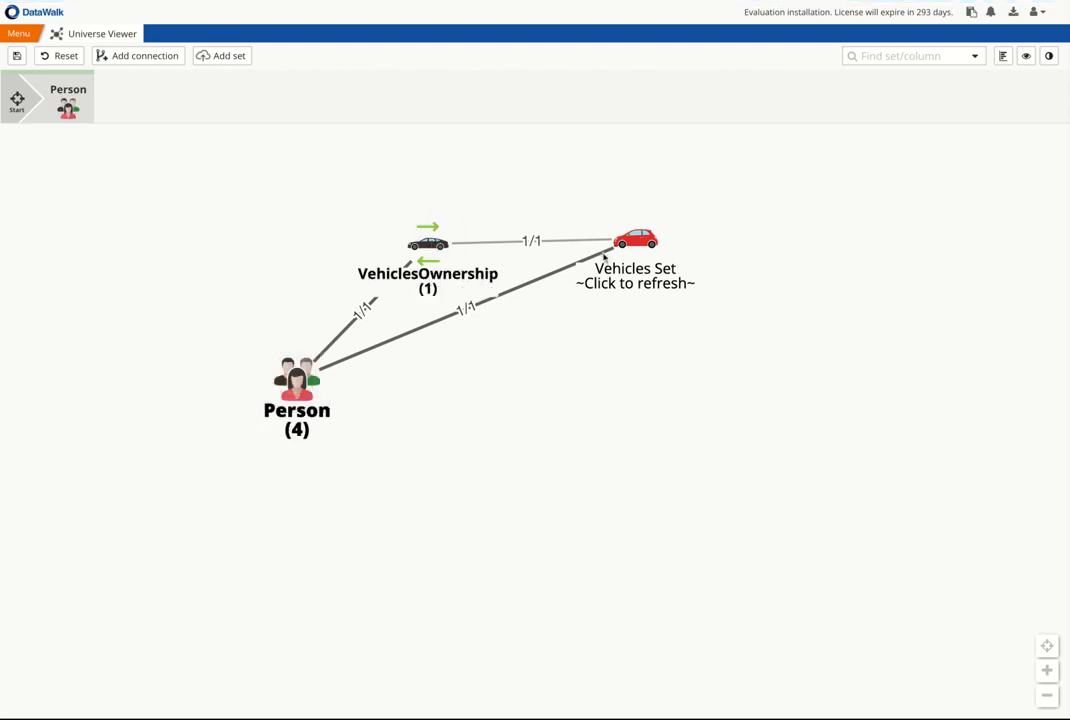
{"action": "left_click", "coordinate": [639, 238]}
Go from Person to Vehicles Set through the relates connection and refresh the VehiclesOwnership and Person counts
{"action": "left_click", "coordinate": [293, 383]}
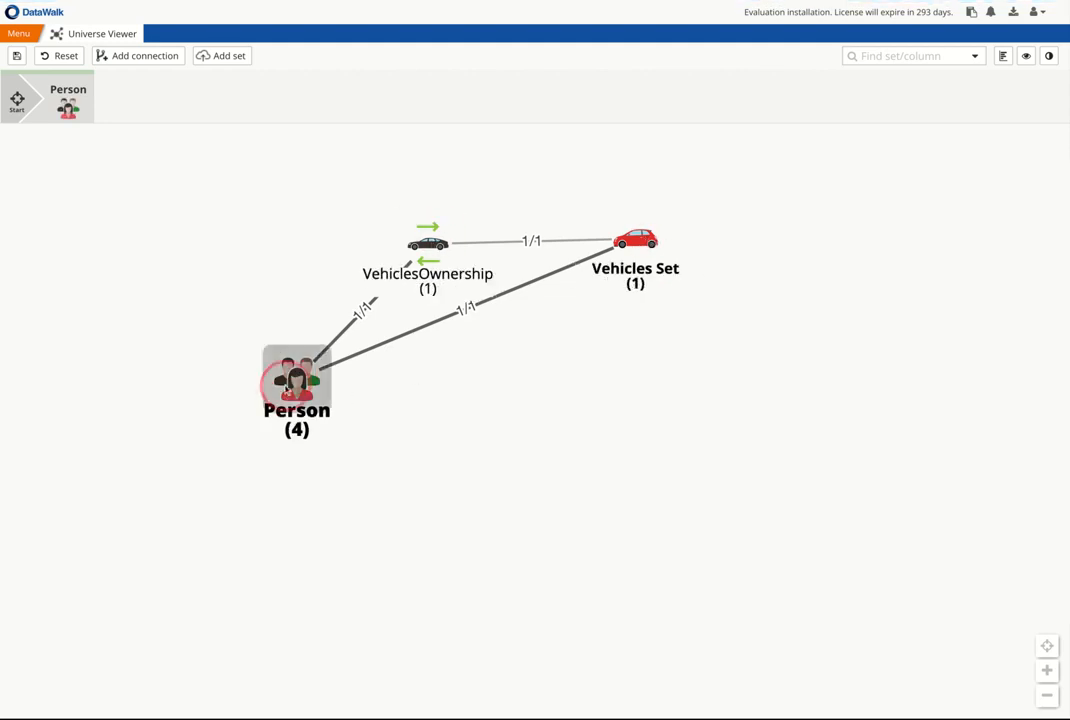
{"action": "left_click", "coordinate": [292, 385]}
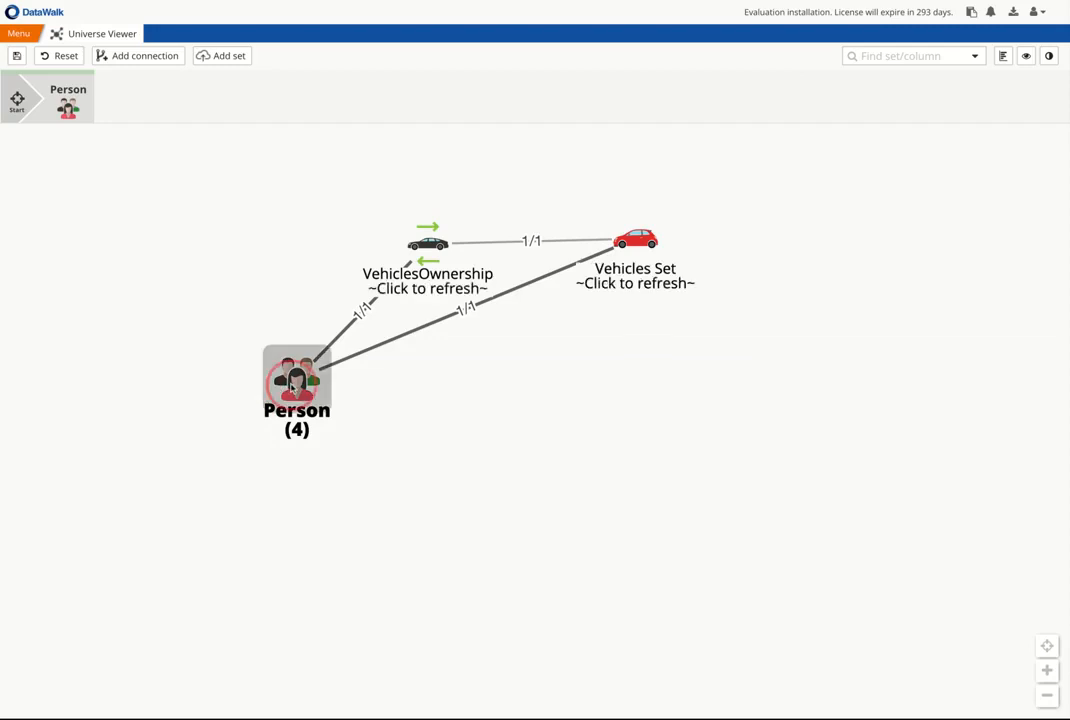
{"action": "left_click", "coordinate": [649, 241]}
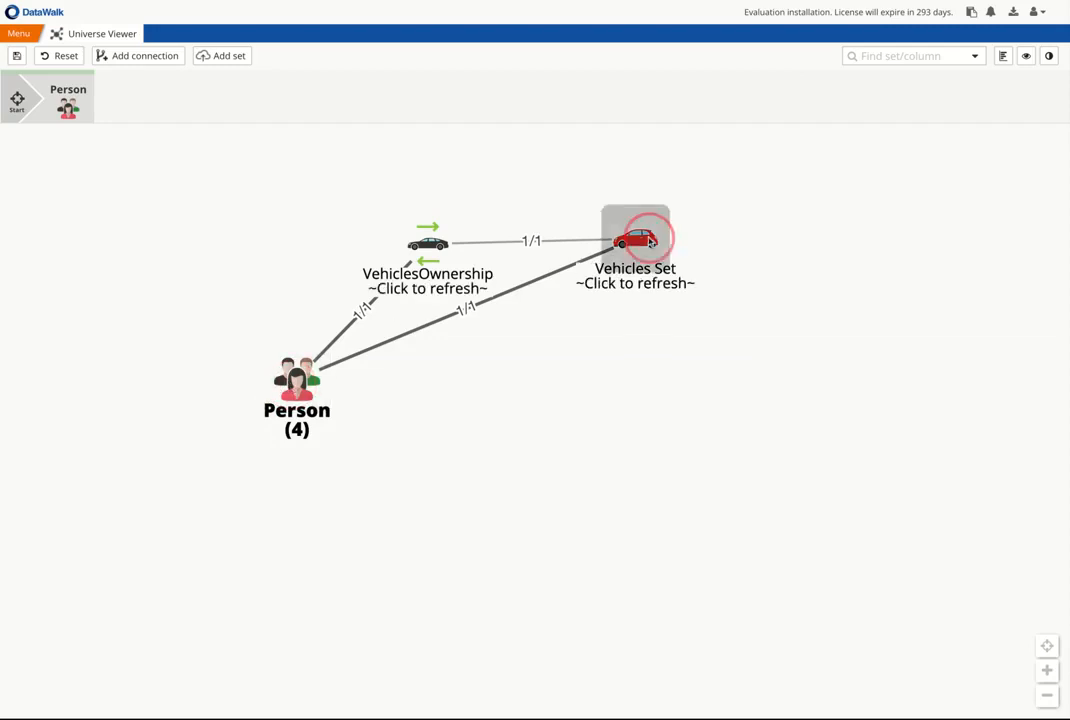
{"action": "left_click", "coordinate": [432, 243]}
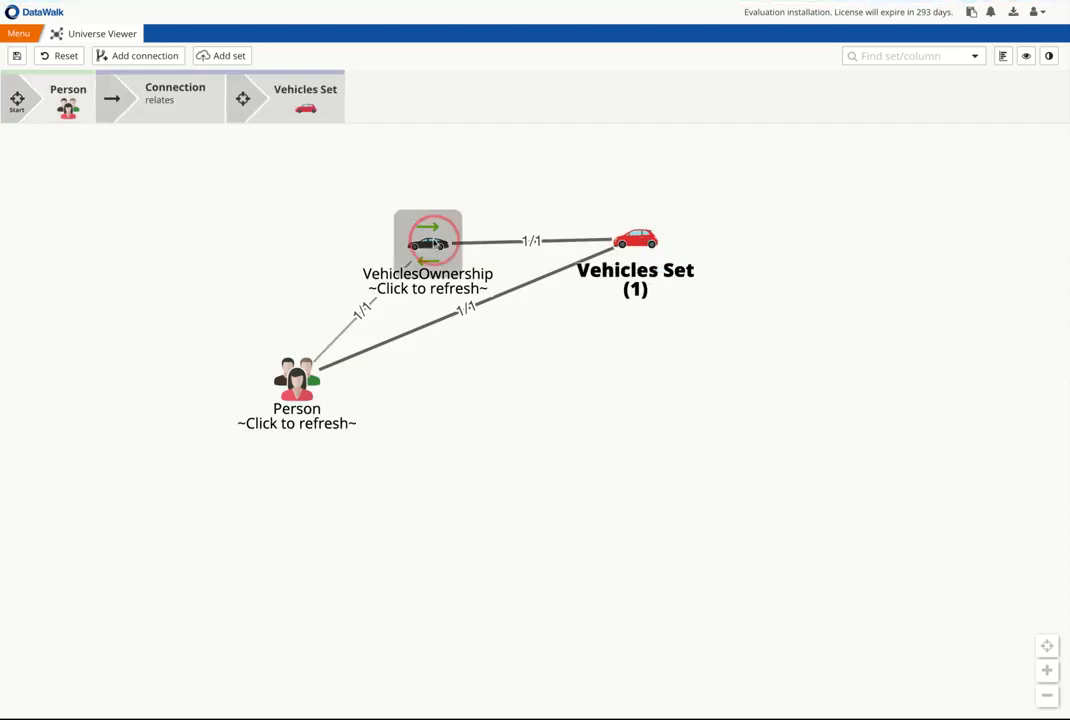
{"action": "right_click", "coordinate": [298, 383]}
{"action": "left_click", "coordinate": [492, 423]}
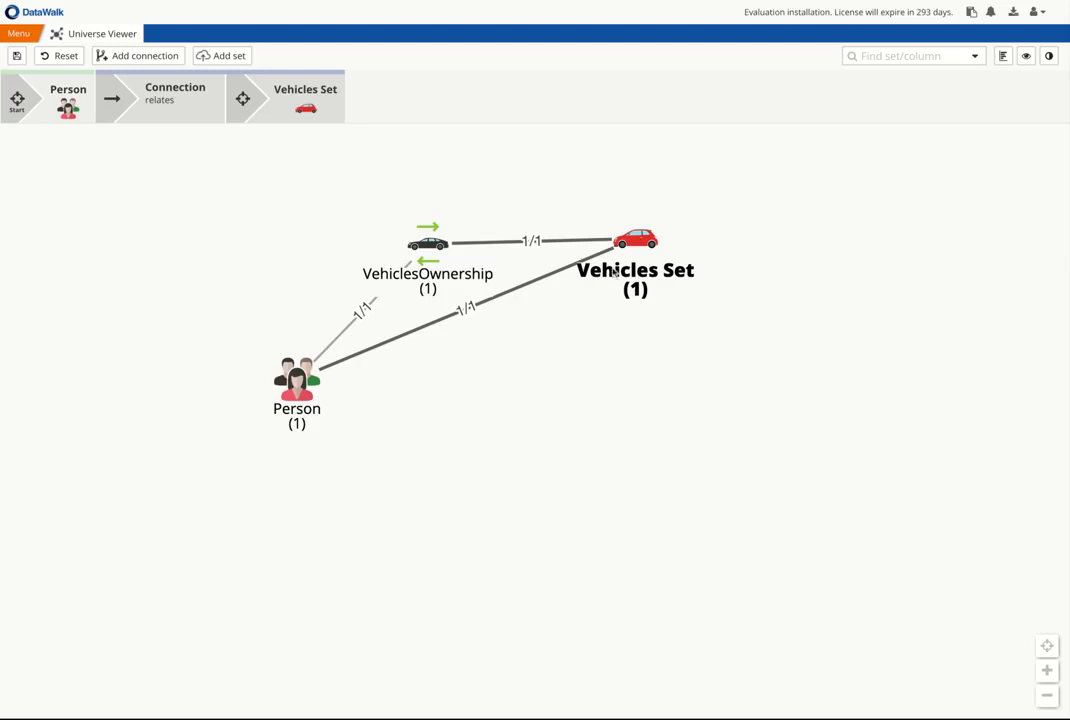
Move VehiclesOwnership farther from the other sets, and enable Allow manual on the relates connection between Person and Vehicles Set
{"action": "left_click_drag", "start_coordinate": [432, 247], "coordinate": [384, 205]}
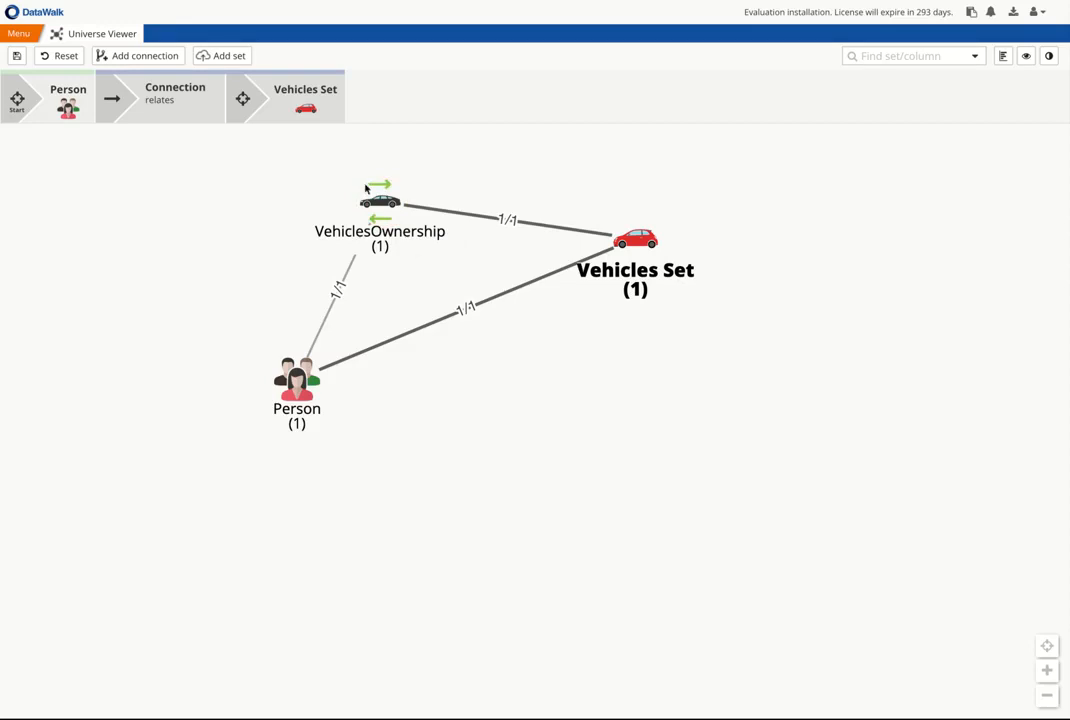
{"action": "left_click", "coordinate": [451, 319]}
{"action": "left_click", "coordinate": [655, 367]}
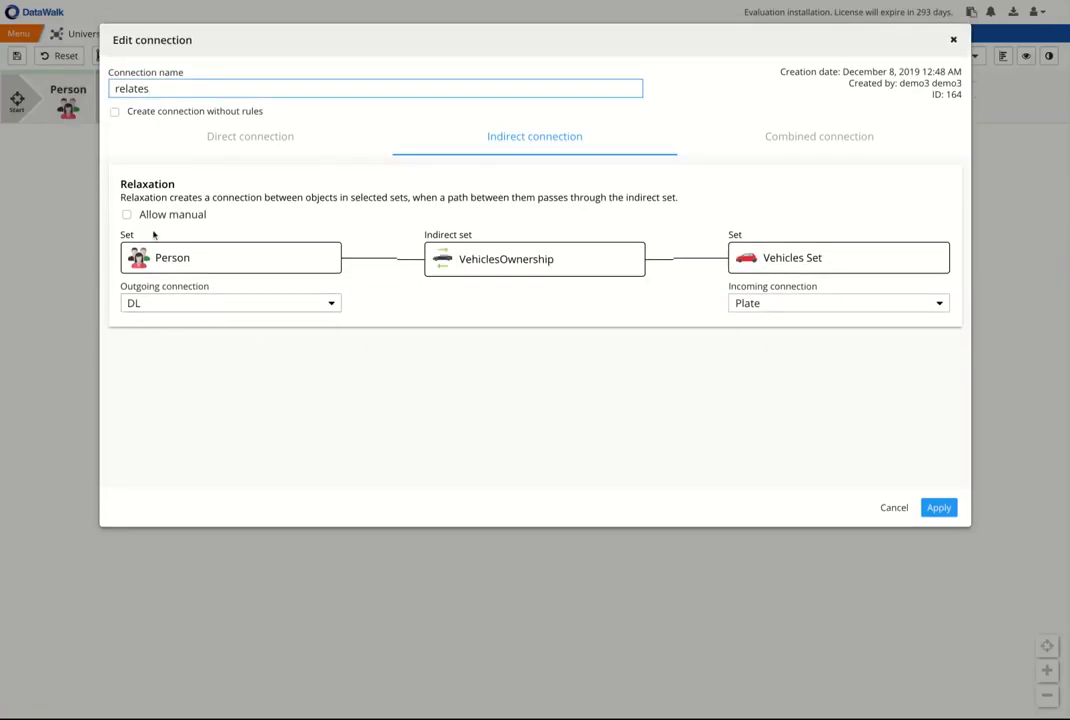
{"action": "left_click", "coordinate": [127, 216]}
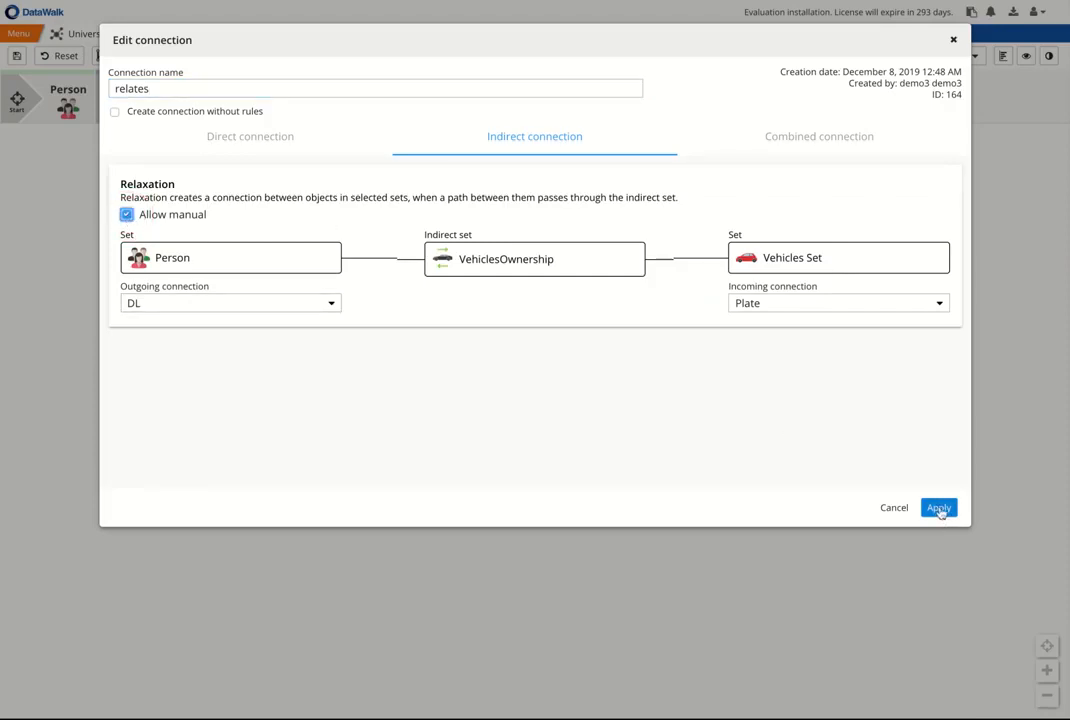
{"action": "left_click", "coordinate": [939, 509]}
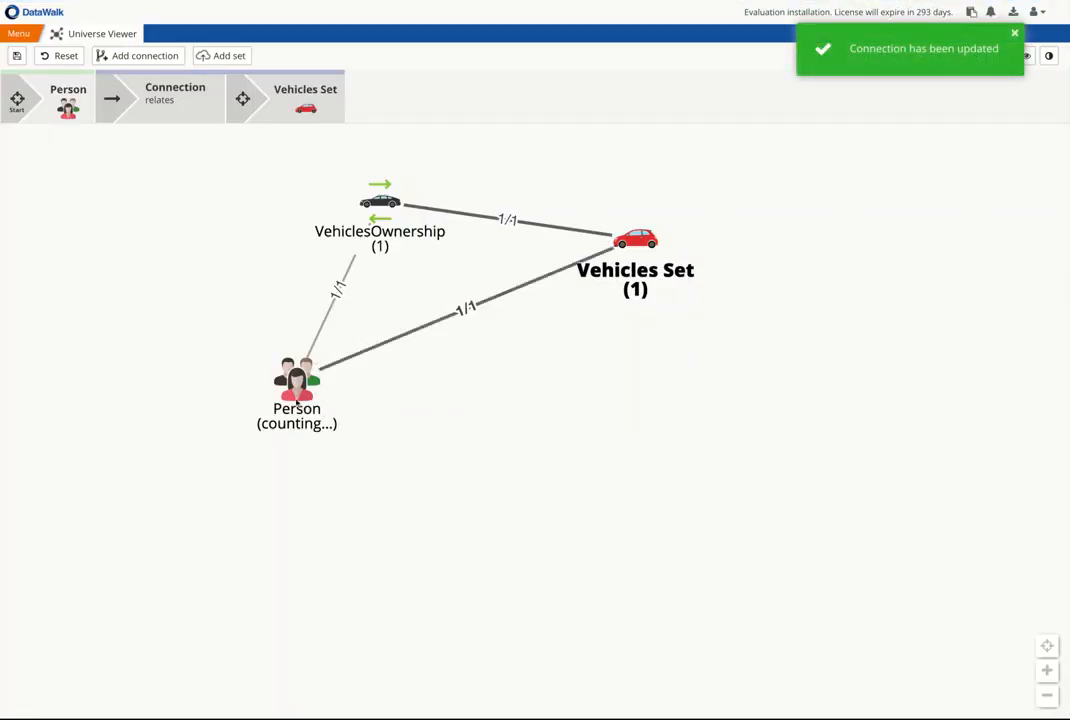
Open the Person set in a link chart and add the person's first-degree Vehicles Set objects linked through relates
{"action": "right_click", "coordinate": [293, 390]}
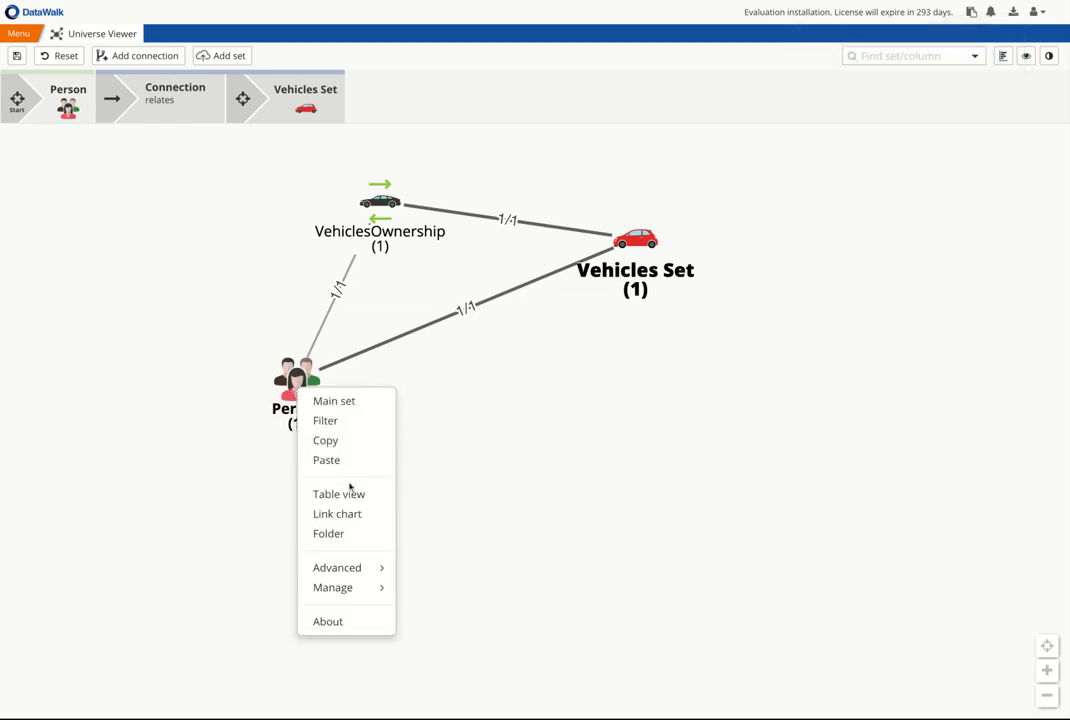
{"action": "left_click", "coordinate": [356, 513]}
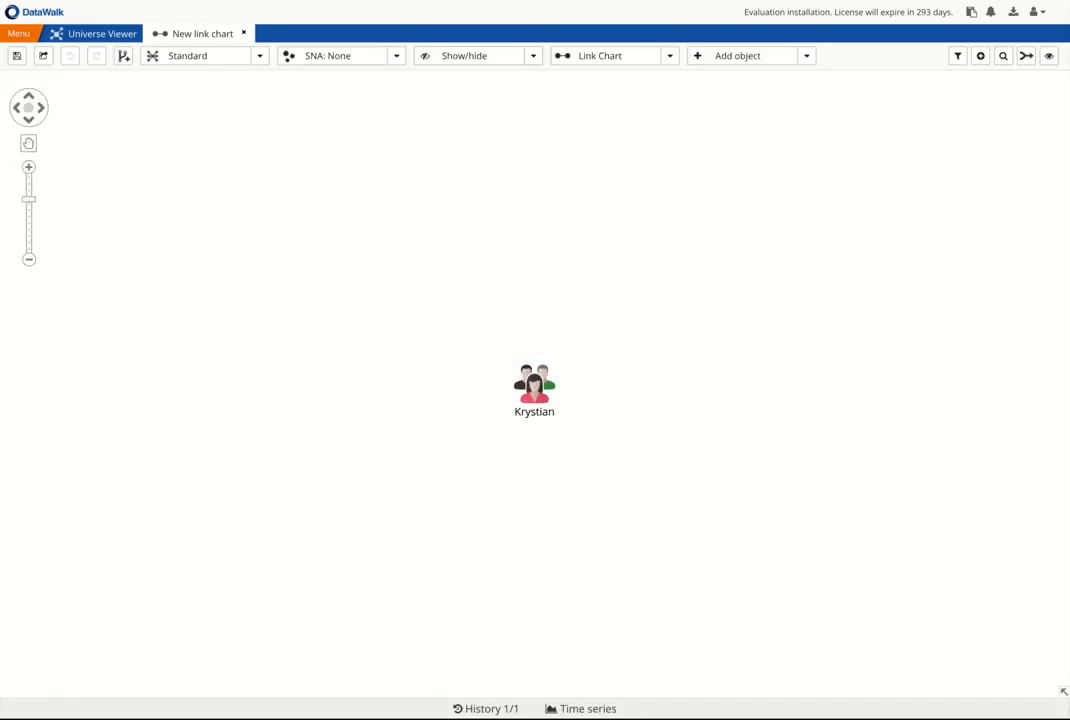
{"action": "left_click", "coordinate": [535, 383]}
{"action": "left_click", "coordinate": [981, 56]}
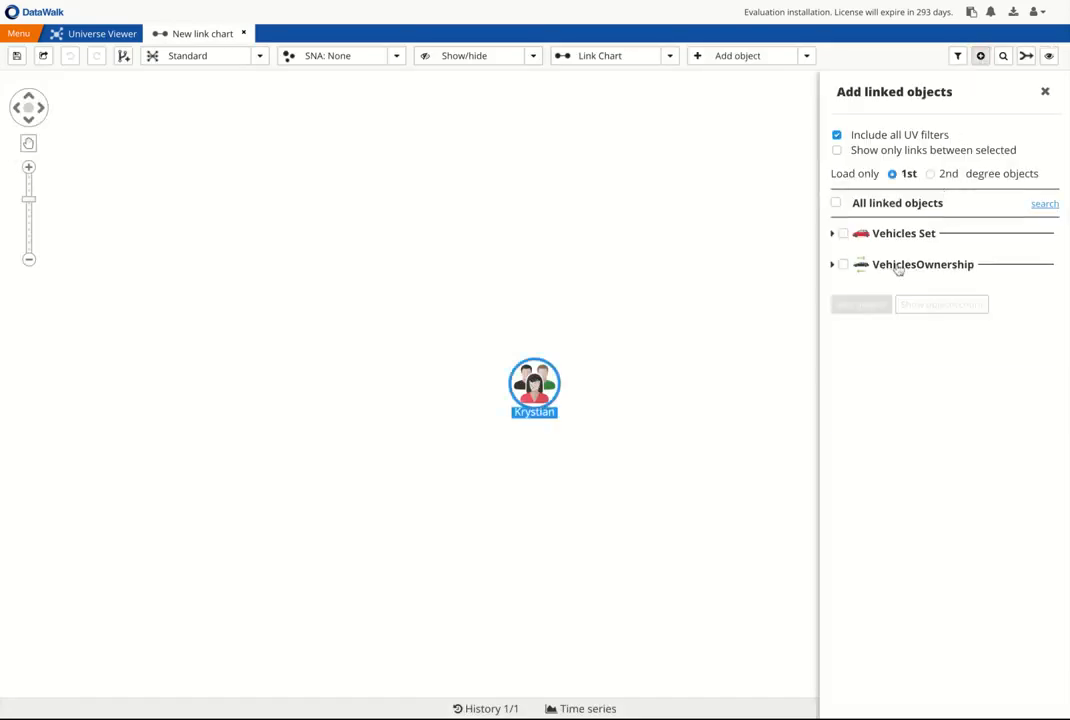
{"action": "left_click", "coordinate": [832, 234]}
{"action": "left_click", "coordinate": [845, 233]}
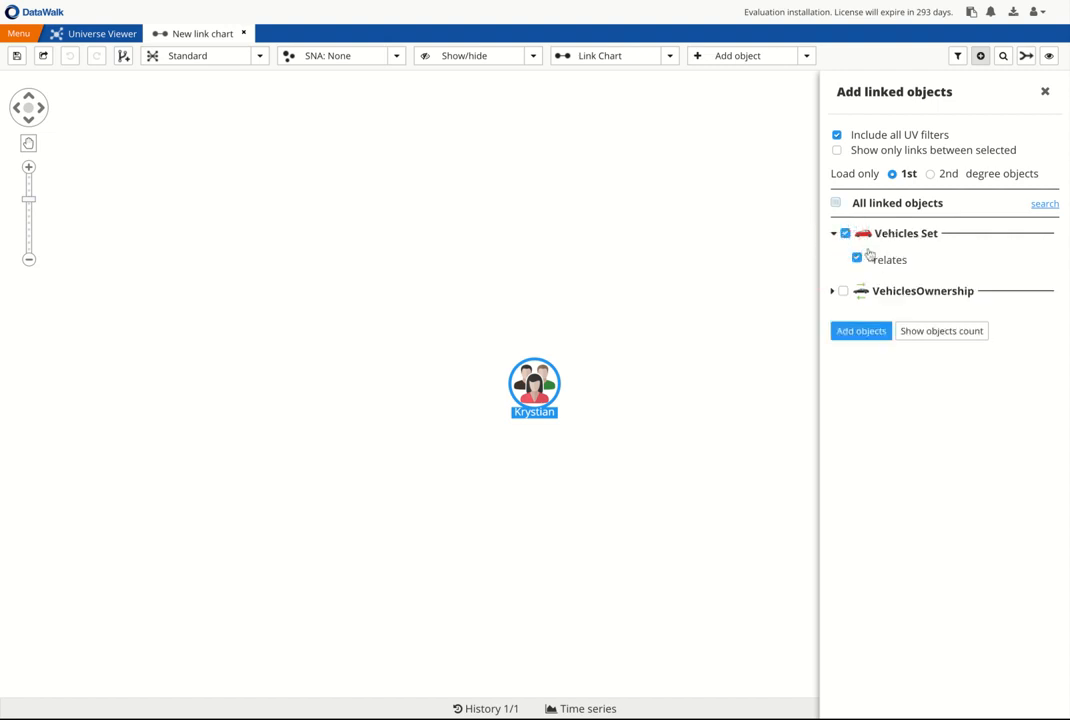
{"action": "left_click", "coordinate": [871, 338]}
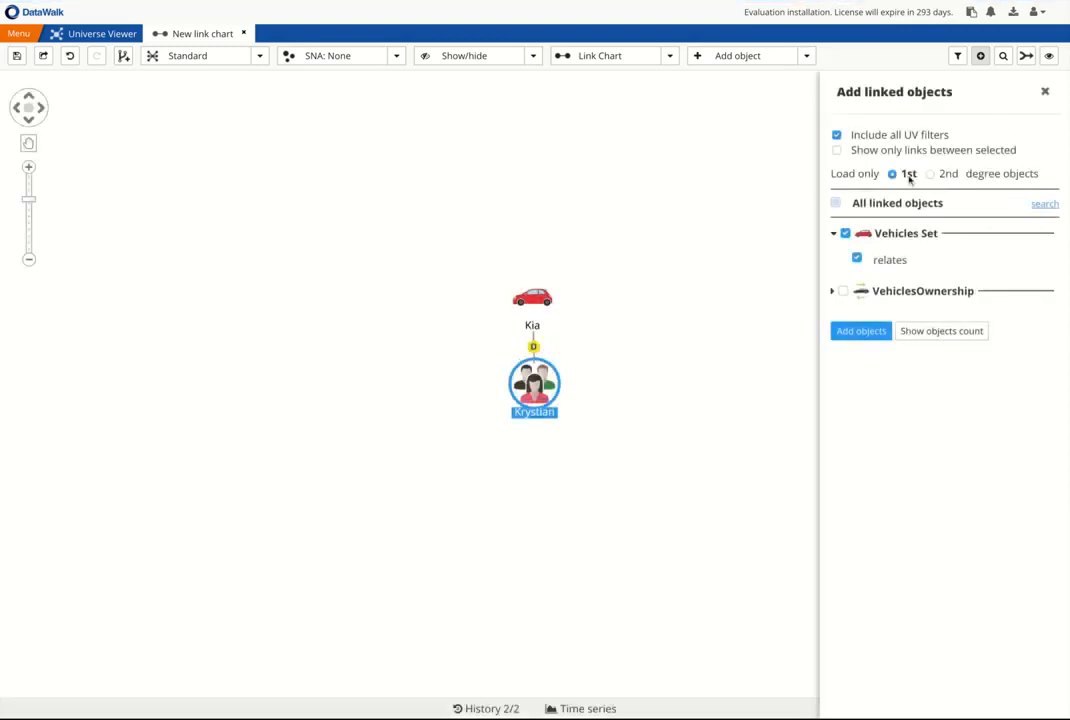
{"action": "left_click", "coordinate": [1045, 91]}
Move the Kia object away from the person on the link chart and open the folder of the link between them
{"action": "left_click_drag", "start_coordinate": [543, 293], "coordinate": [365, 256]}
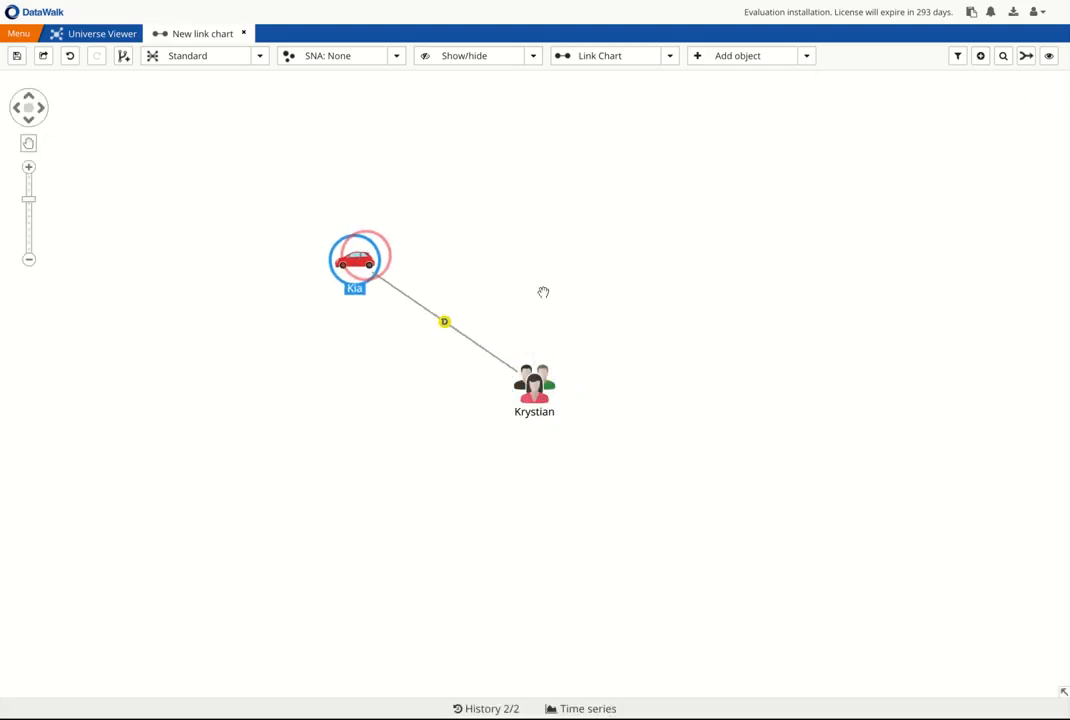
{"action": "left_click", "coordinate": [426, 336]}
{"action": "left_click", "coordinate": [445, 322]}
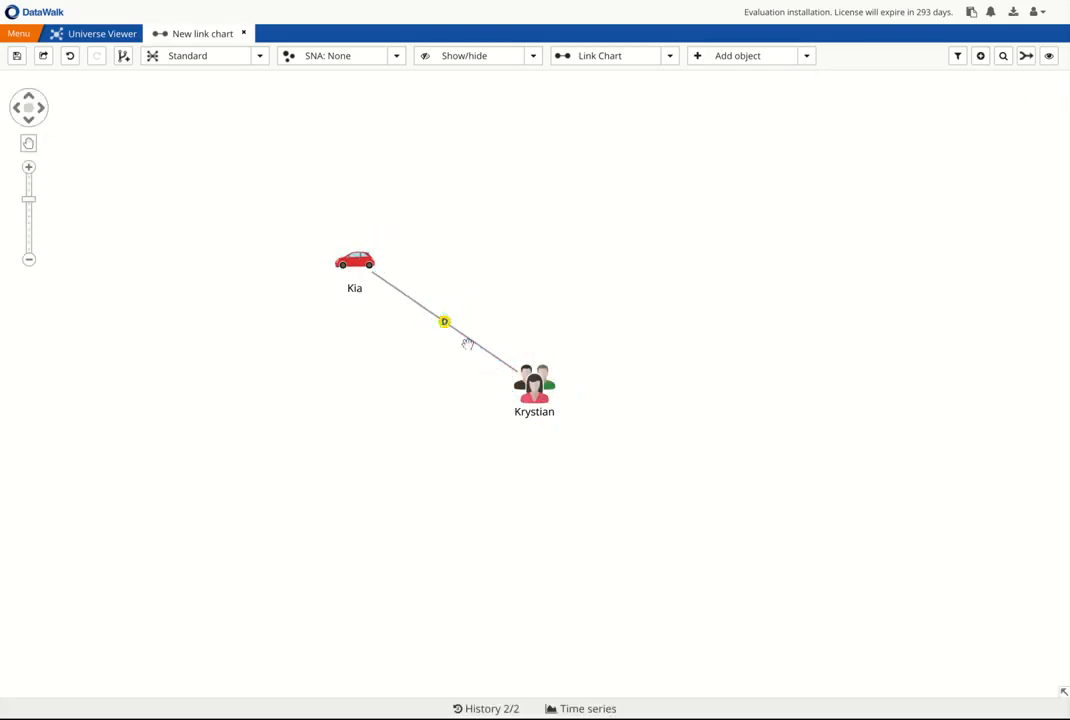
{"action": "right_click", "coordinate": [445, 322]}
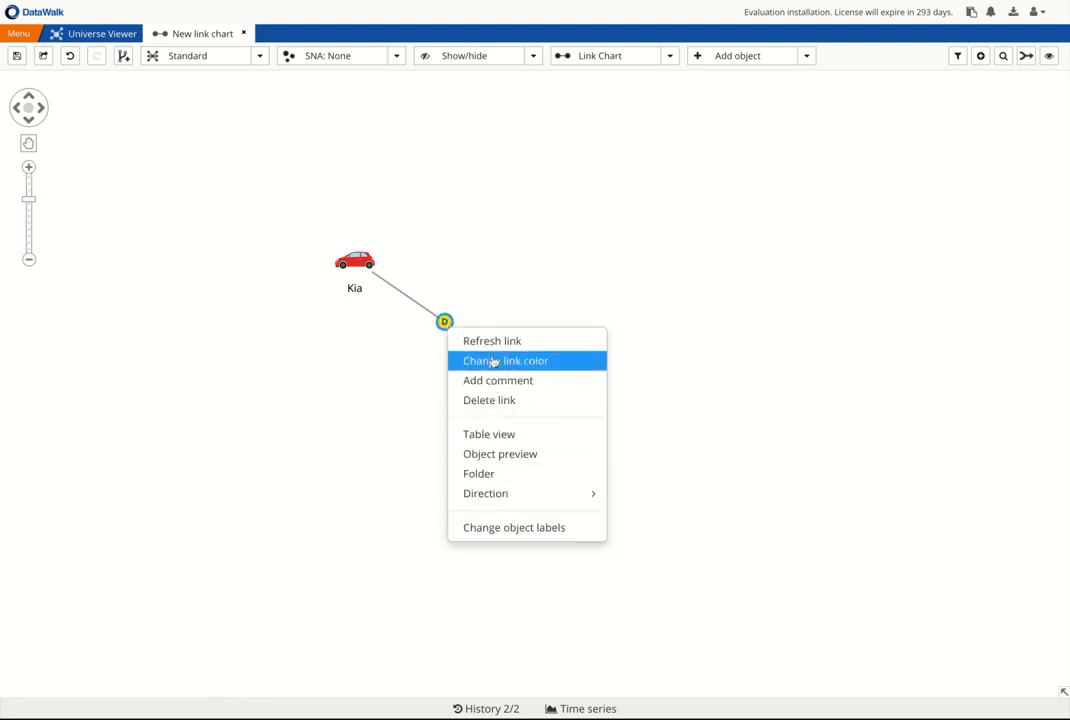
{"action": "left_click", "coordinate": [500, 478]}
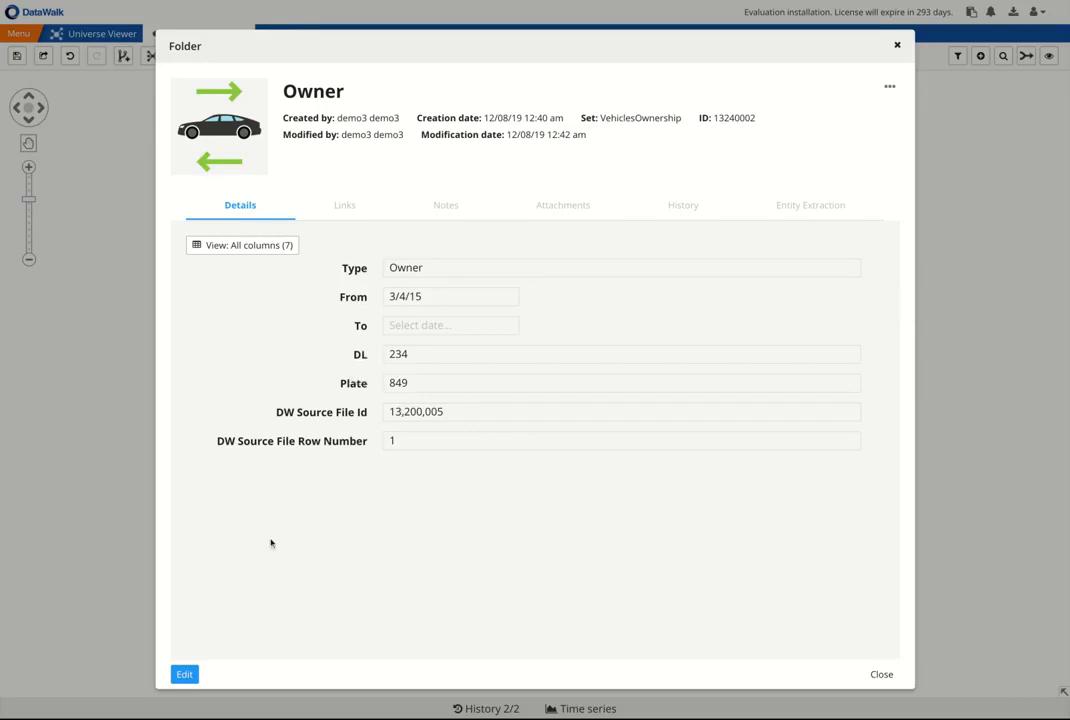
Change the link's Type to Driver in its folder, save the change and close the folder
{"action": "left_click", "coordinate": [180, 676]}
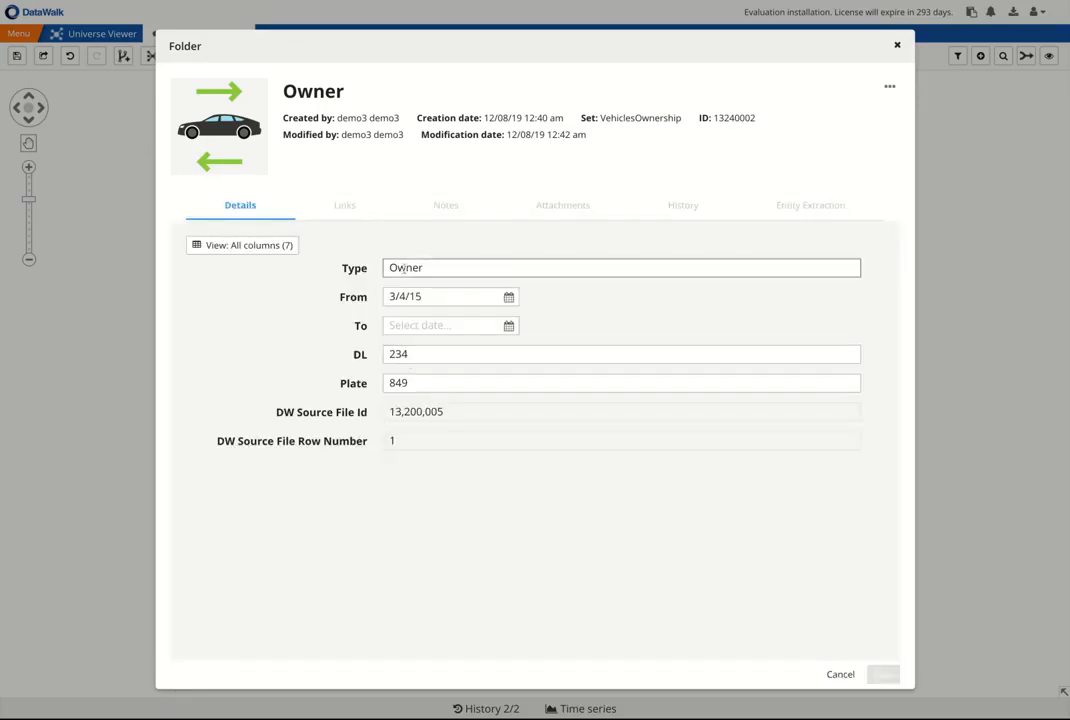
{"action": "double_click", "coordinate": [405, 268]}
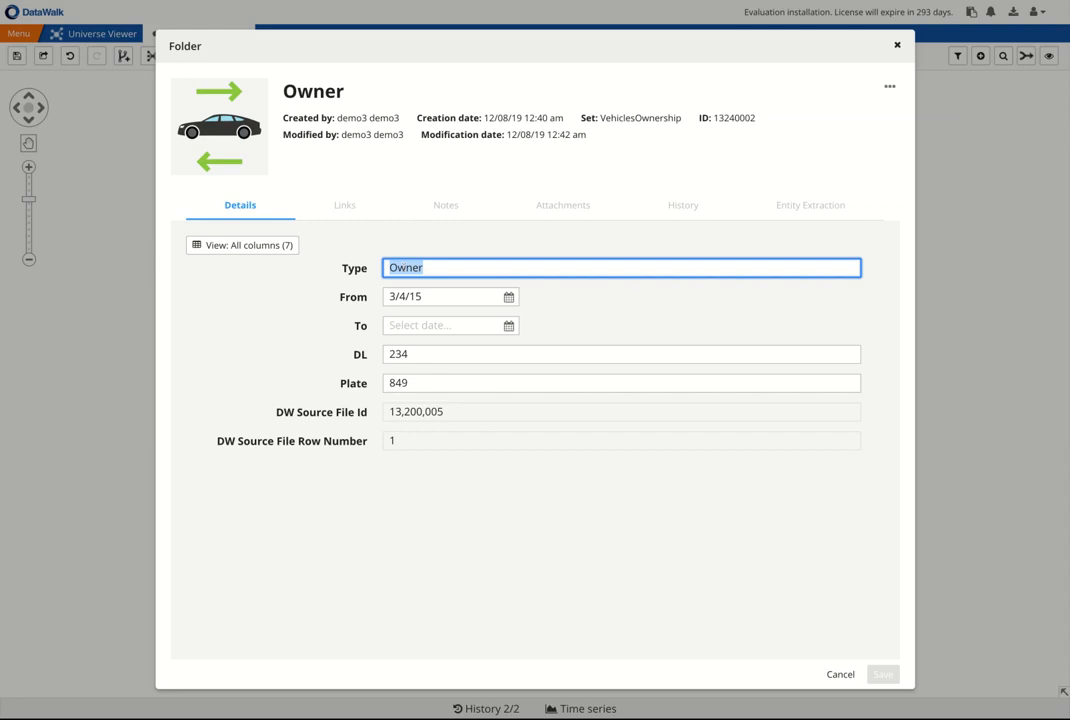
{"action": "type", "text": "Drive"}
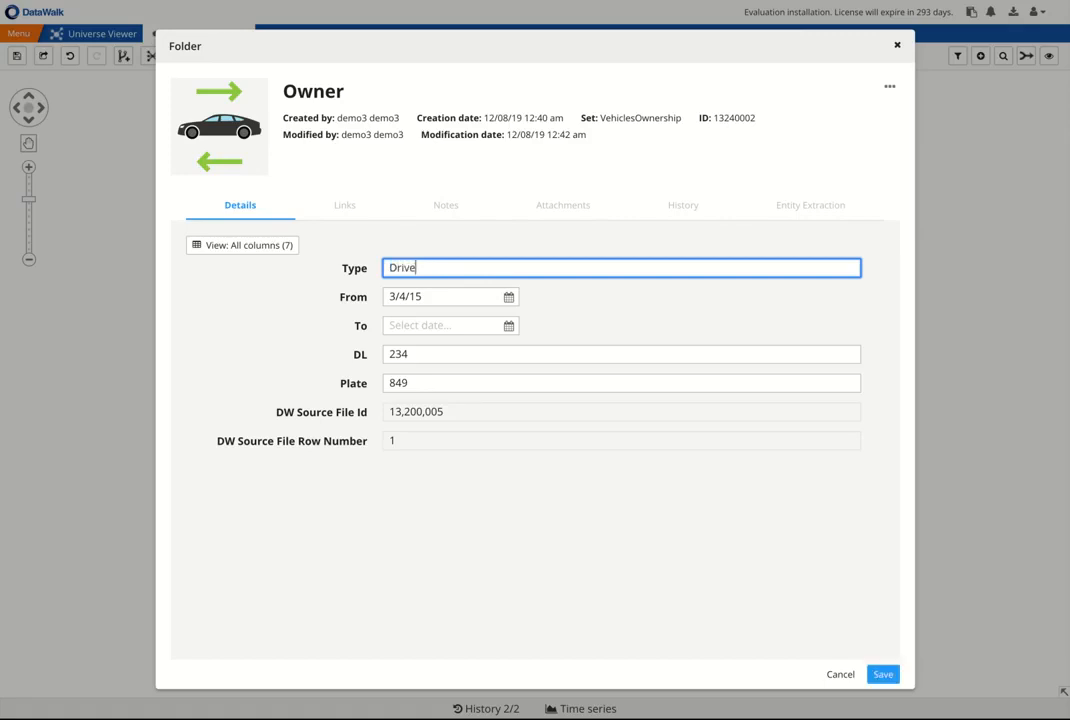
{"action": "type", "text": "r"}
{"action": "left_click", "coordinate": [883, 674]}
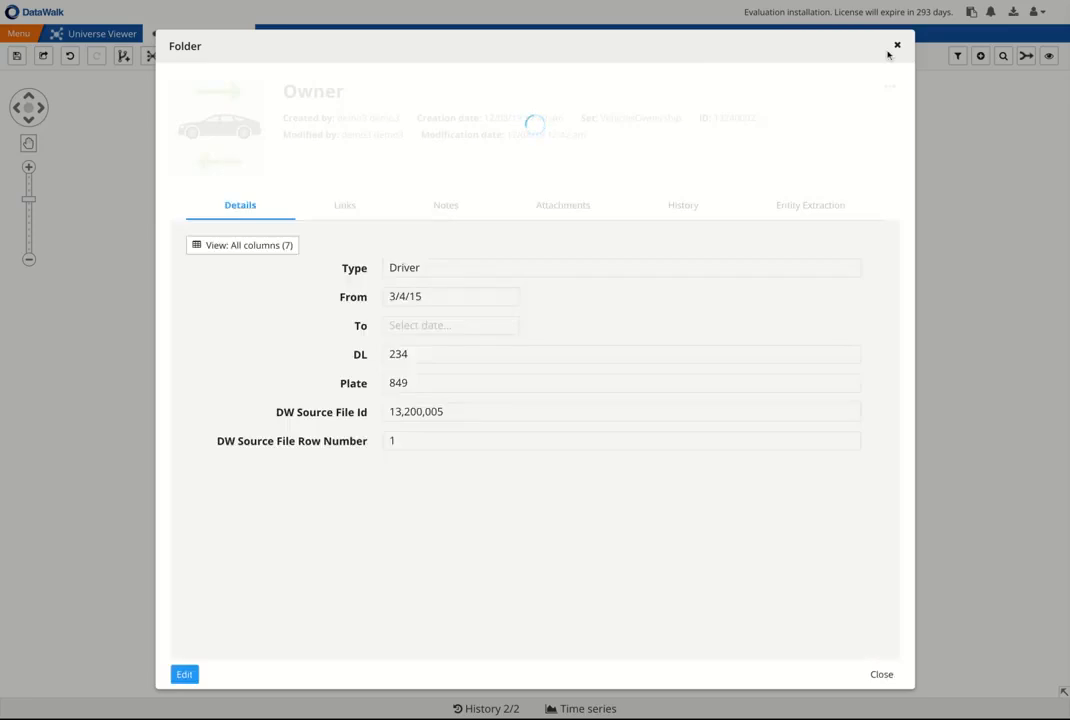
{"action": "left_click", "coordinate": [899, 47]}
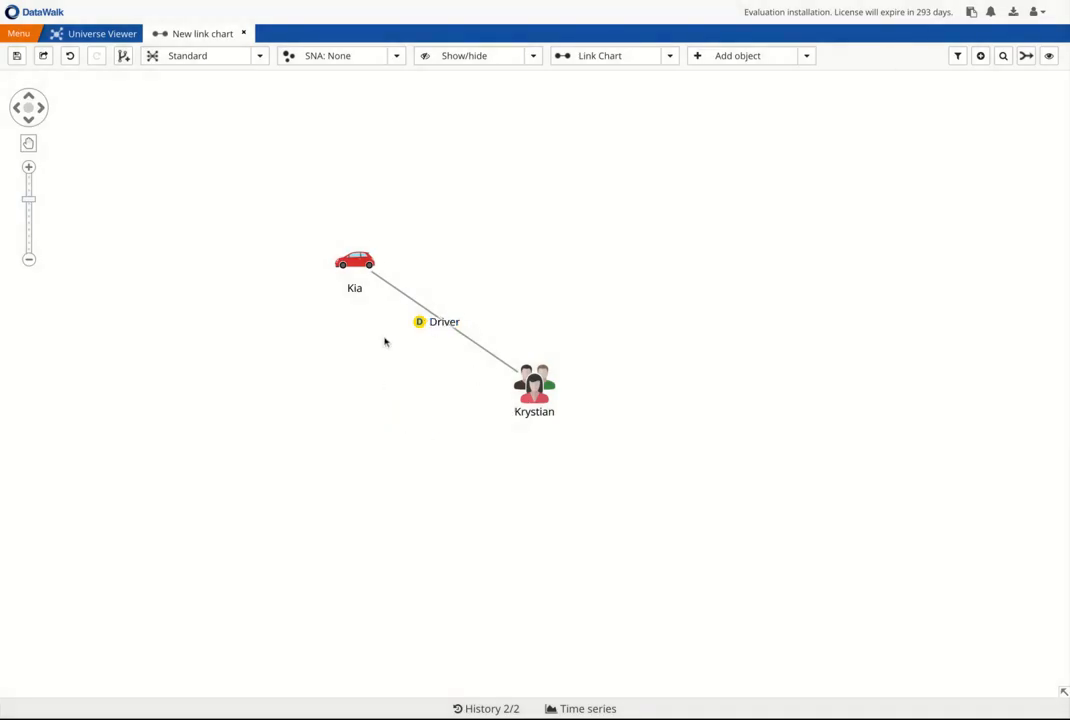
Direct the Driver link from Kia towards the person, and move the person level with Kia on the chart
{"action": "right_click", "coordinate": [442, 320]}
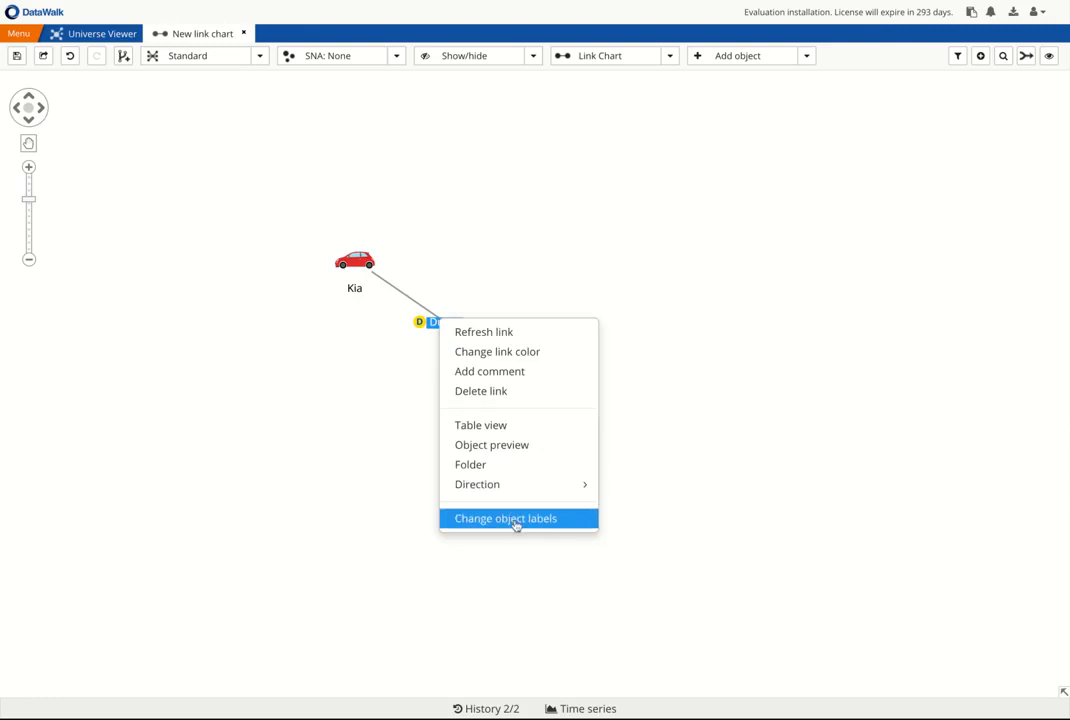
{"action": "mouse_move", "coordinate": [519, 486]}
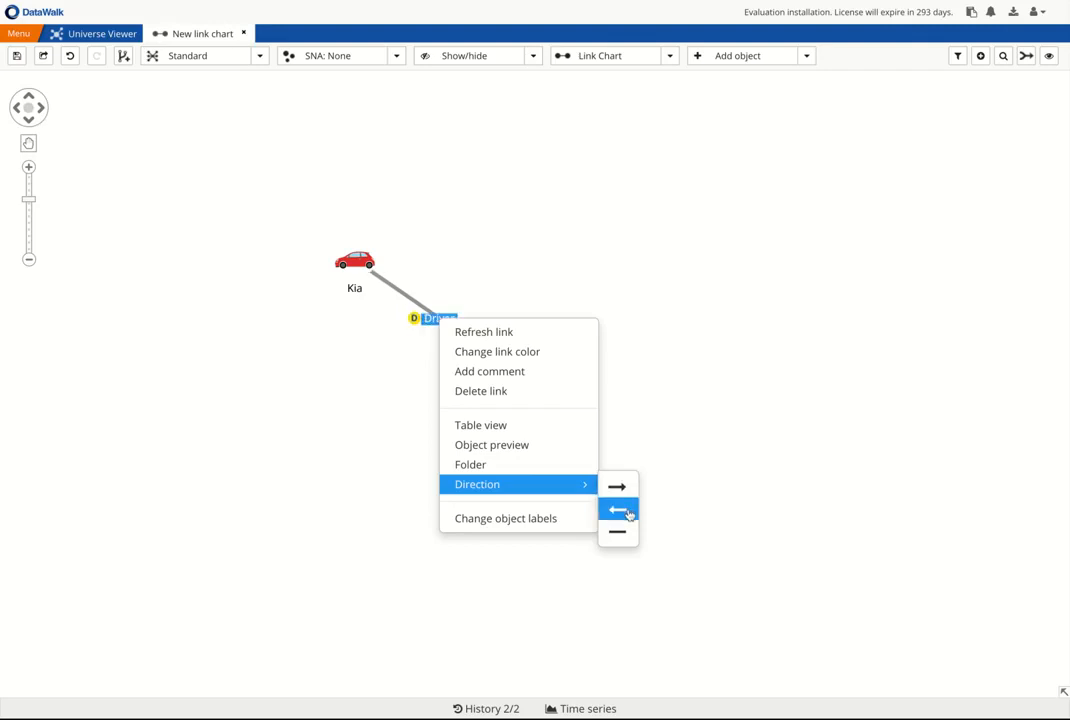
{"action": "left_click", "coordinate": [629, 514]}
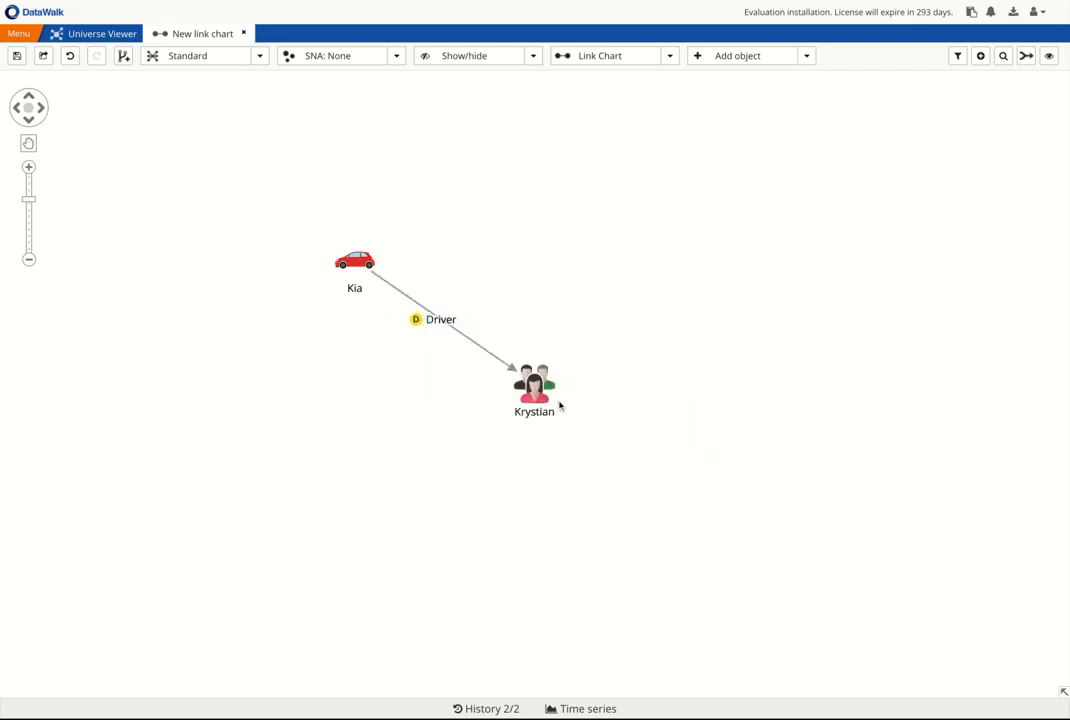
{"action": "left_click_drag", "start_coordinate": [560, 405], "coordinate": [657, 284]}
{"action": "left_click", "coordinate": [653, 392]}
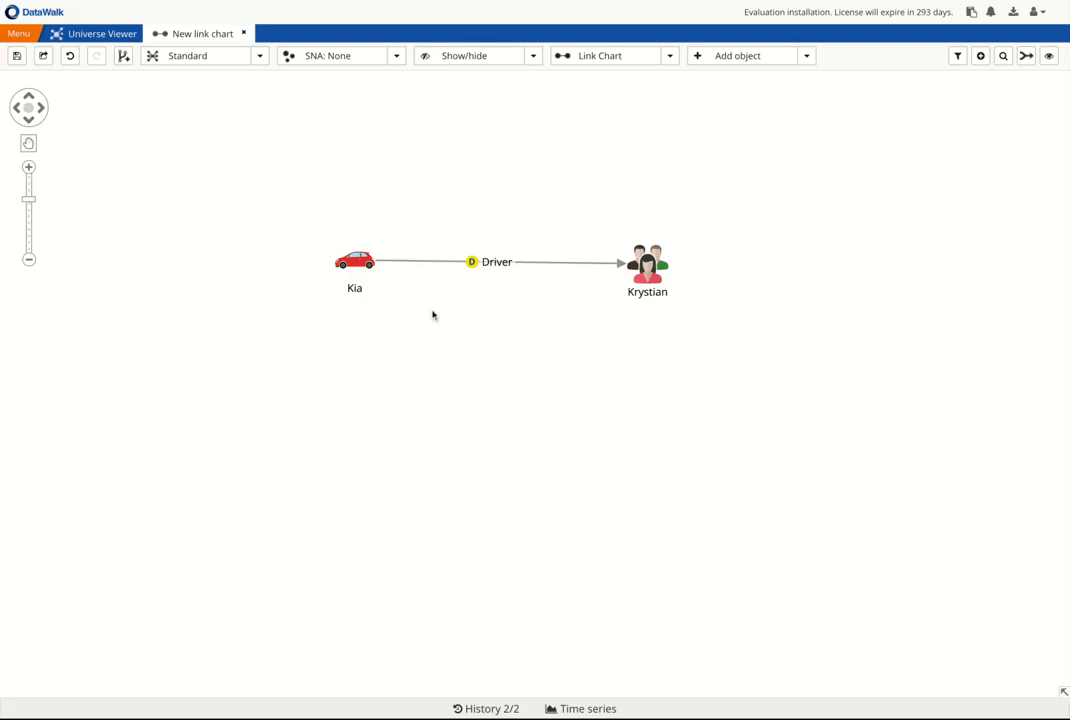
Start adding a new object to the link chart, with Vehicles Set as its set
{"action": "left_click", "coordinate": [731, 60]}
{"action": "left_click", "coordinate": [510, 200]}
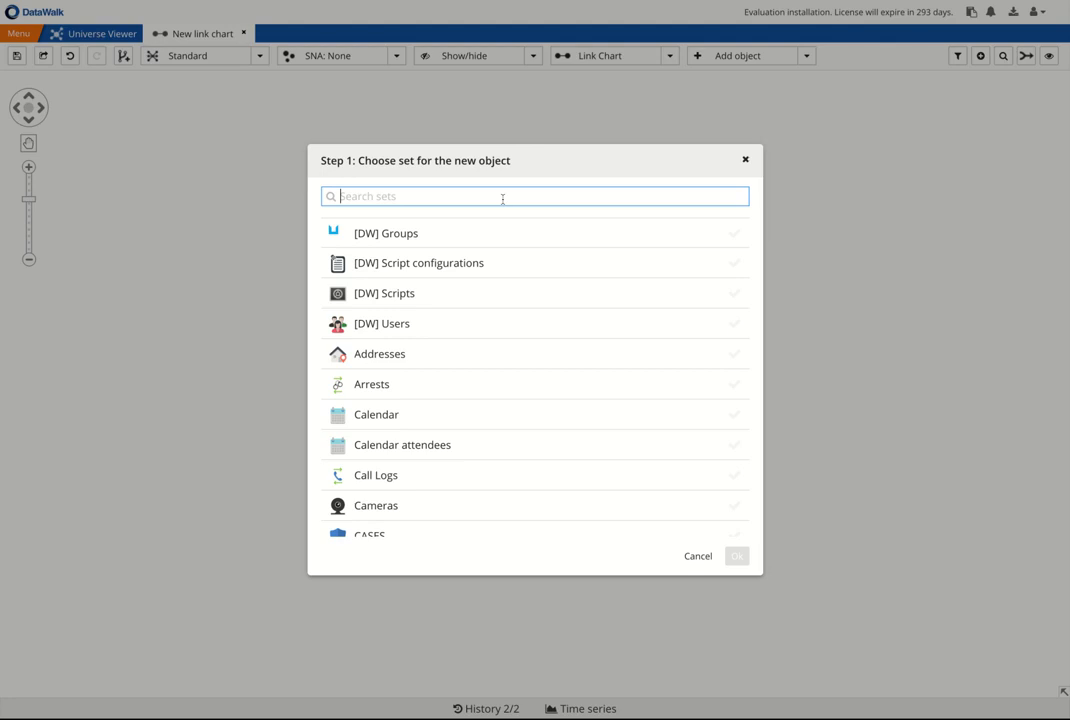
{"action": "type", "text": "Ve"}
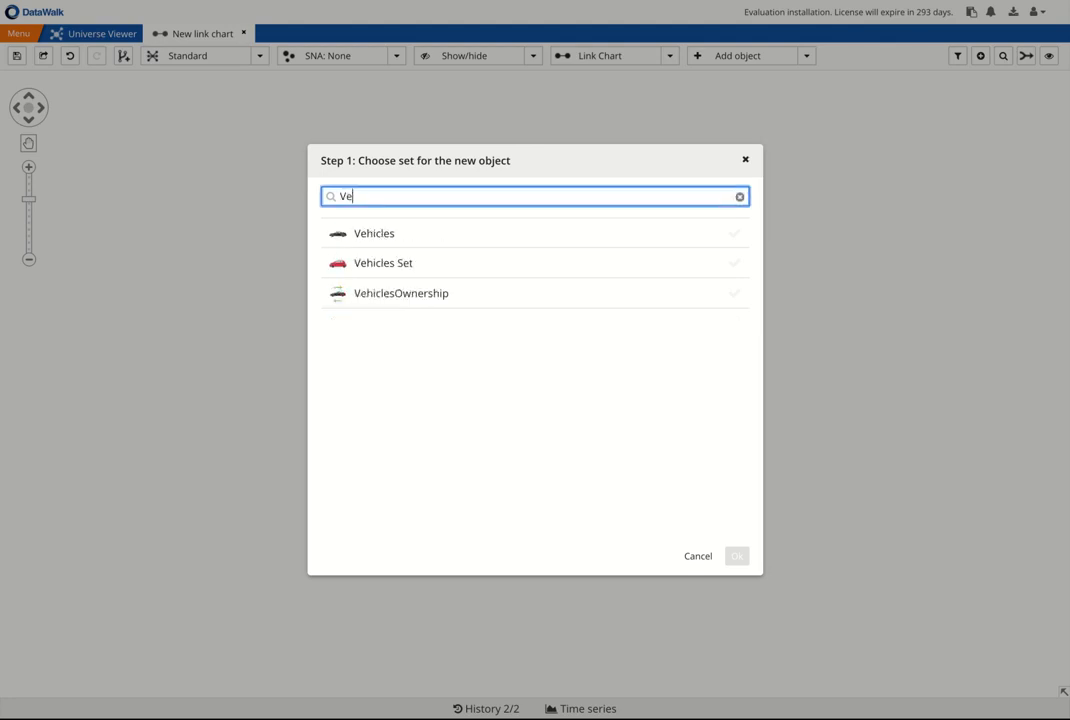
{"action": "left_click", "coordinate": [411, 266]}
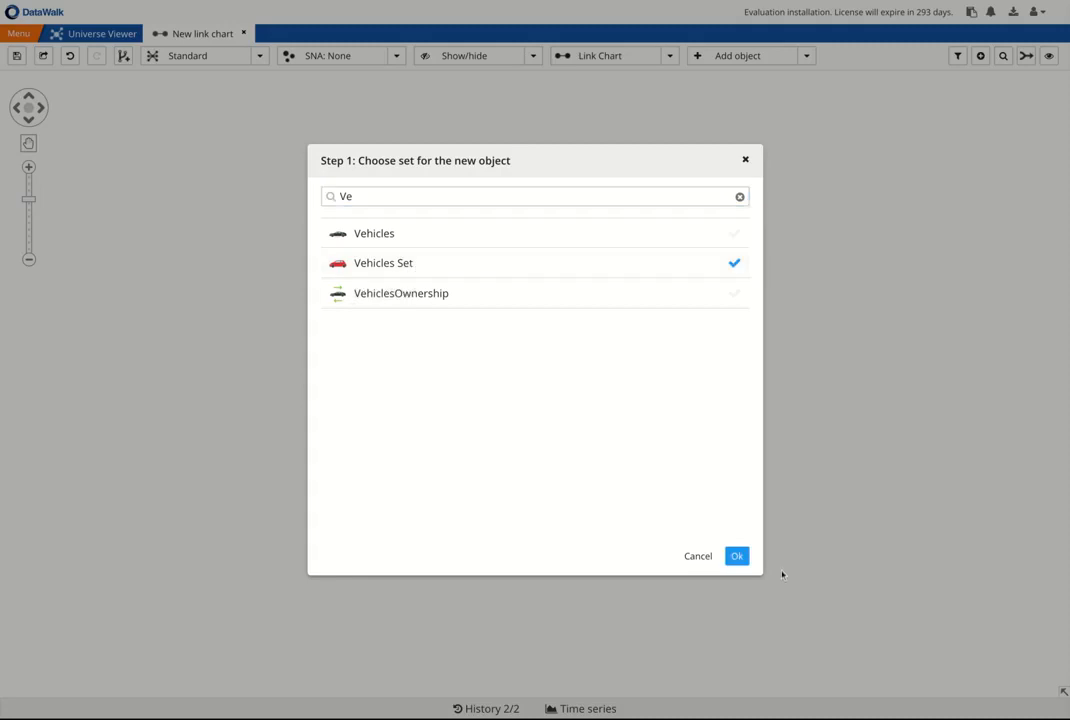
{"action": "left_click", "coordinate": [736, 556]}
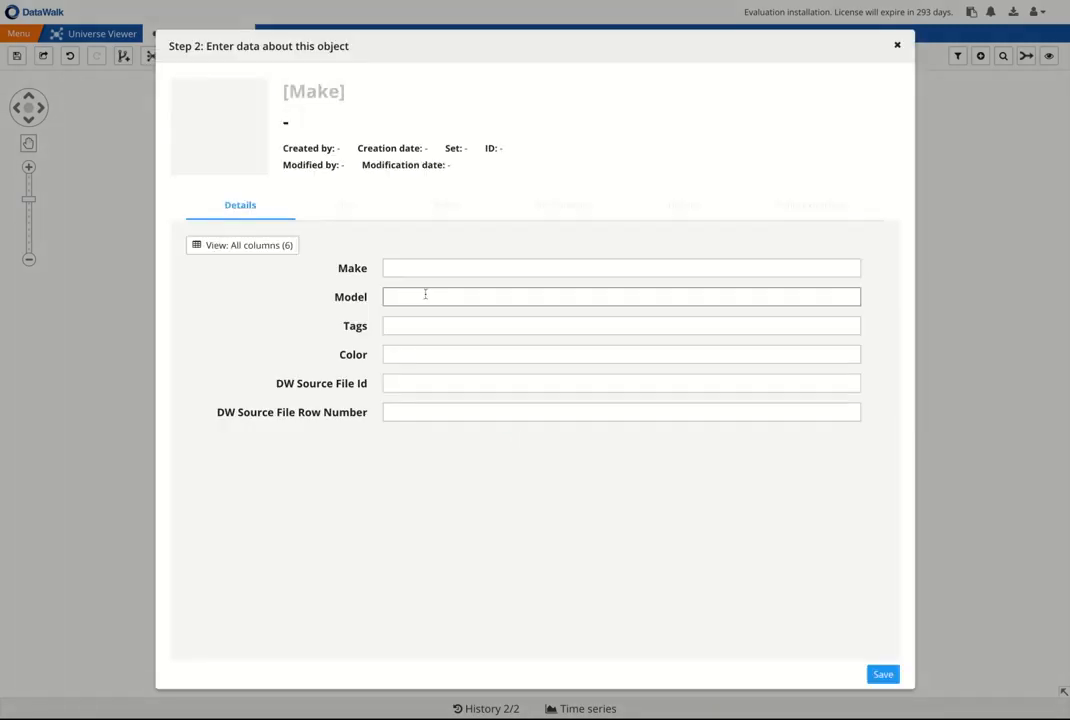
Enter Make Kia, Model Soul, Tags 909 and Color Red for the new vehicle, then save and close it
{"action": "left_click", "coordinate": [408, 266]}
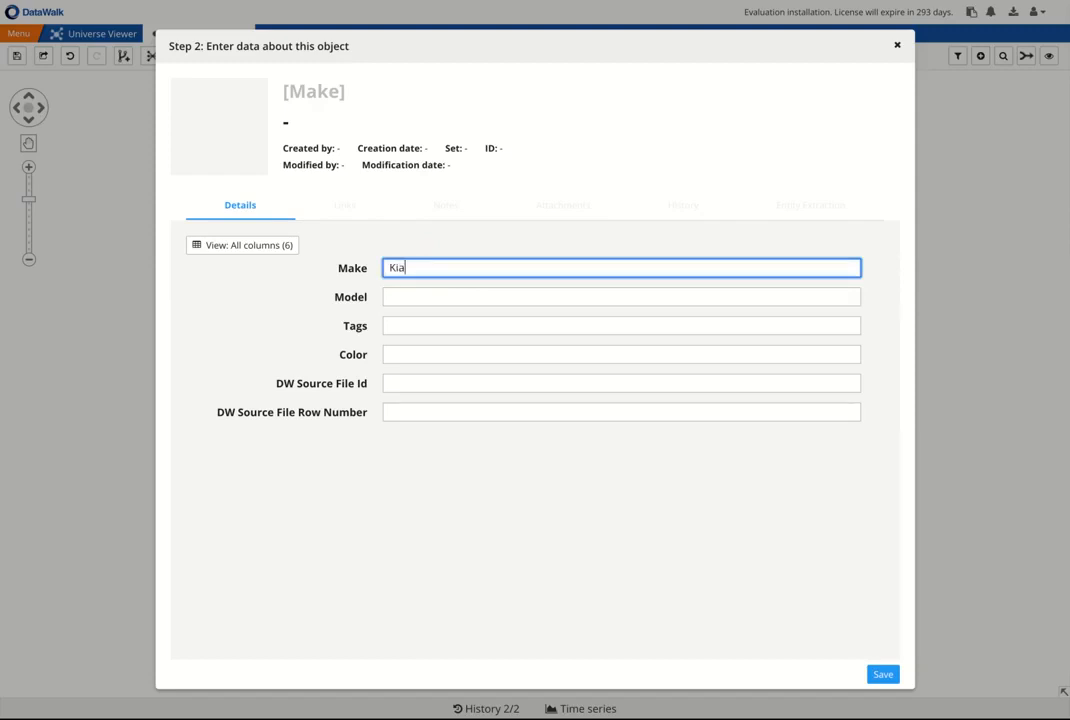
{"action": "key", "text": "Tab"}
{"action": "type", "text": "Soul"}
{"action": "key", "text": "Tab"}
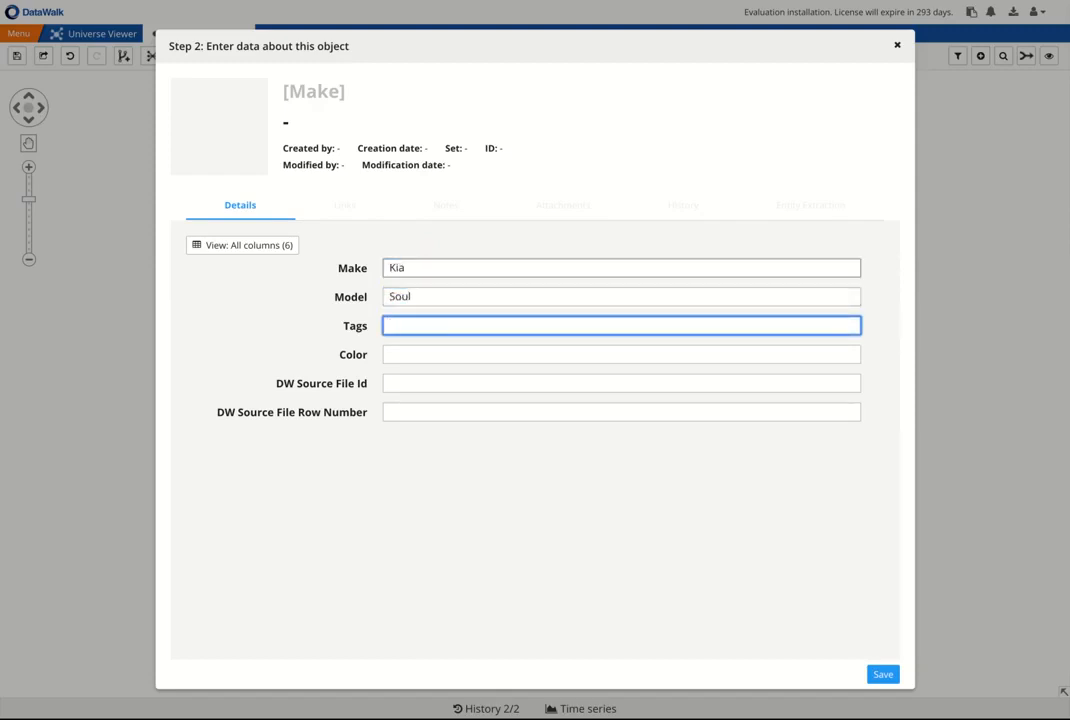
{"action": "type", "text": "909"}
{"action": "left_click", "coordinate": [409, 360]}
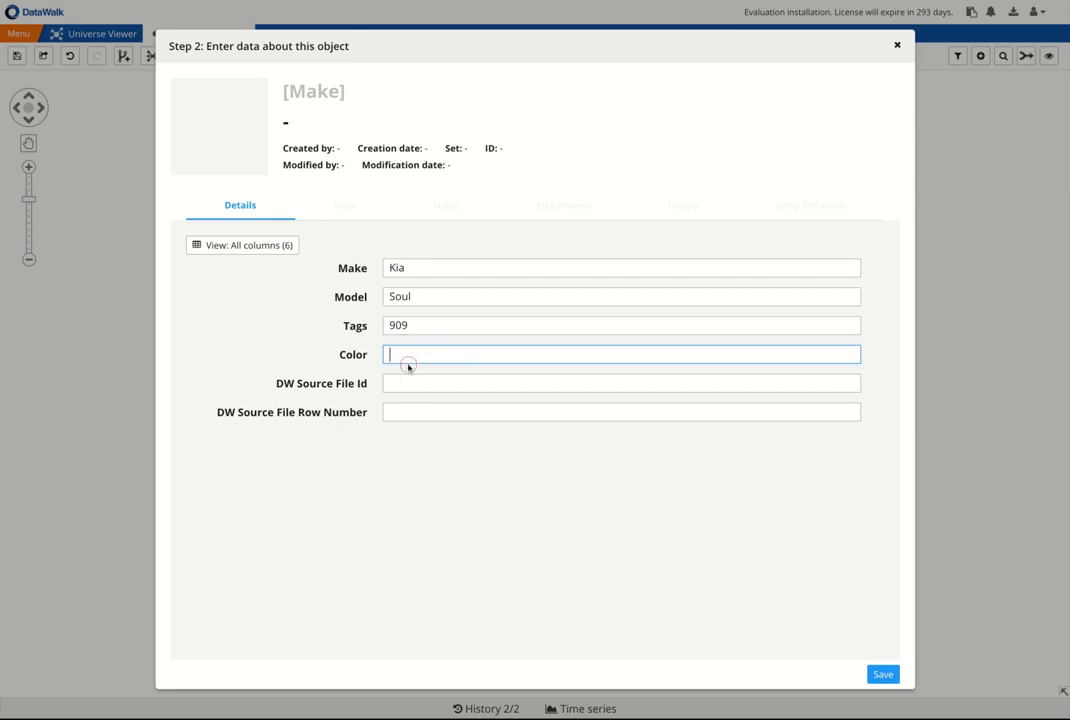
{"action": "type", "text": "Red"}
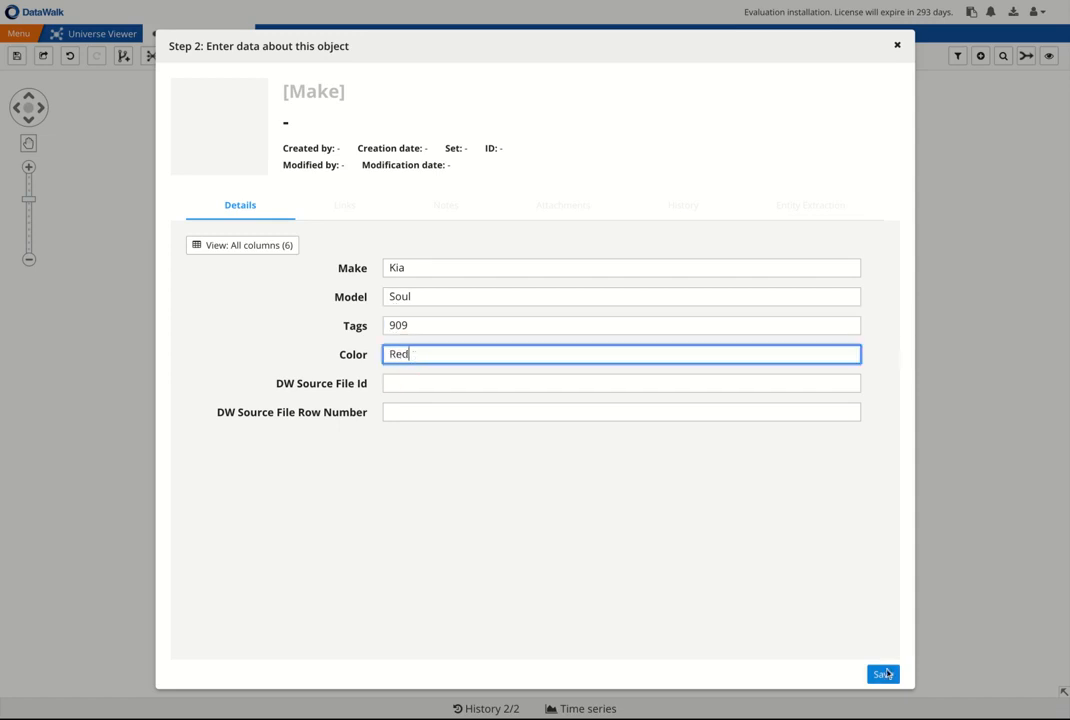
{"action": "left_click", "coordinate": [883, 674]}
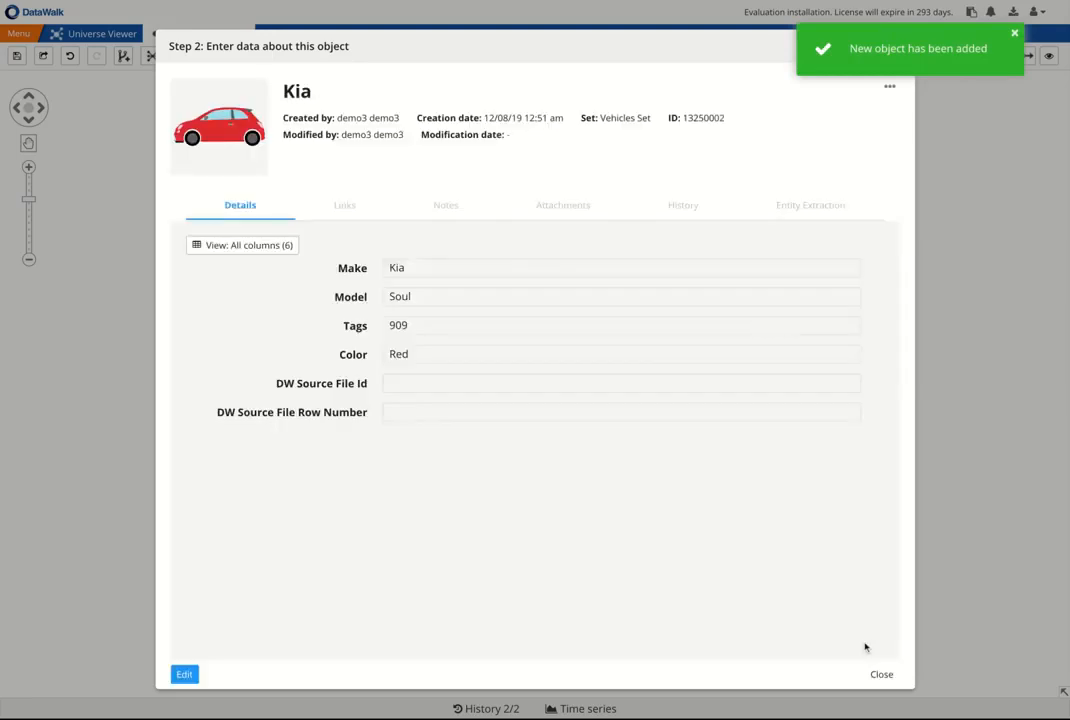
{"action": "left_click", "coordinate": [885, 674]}
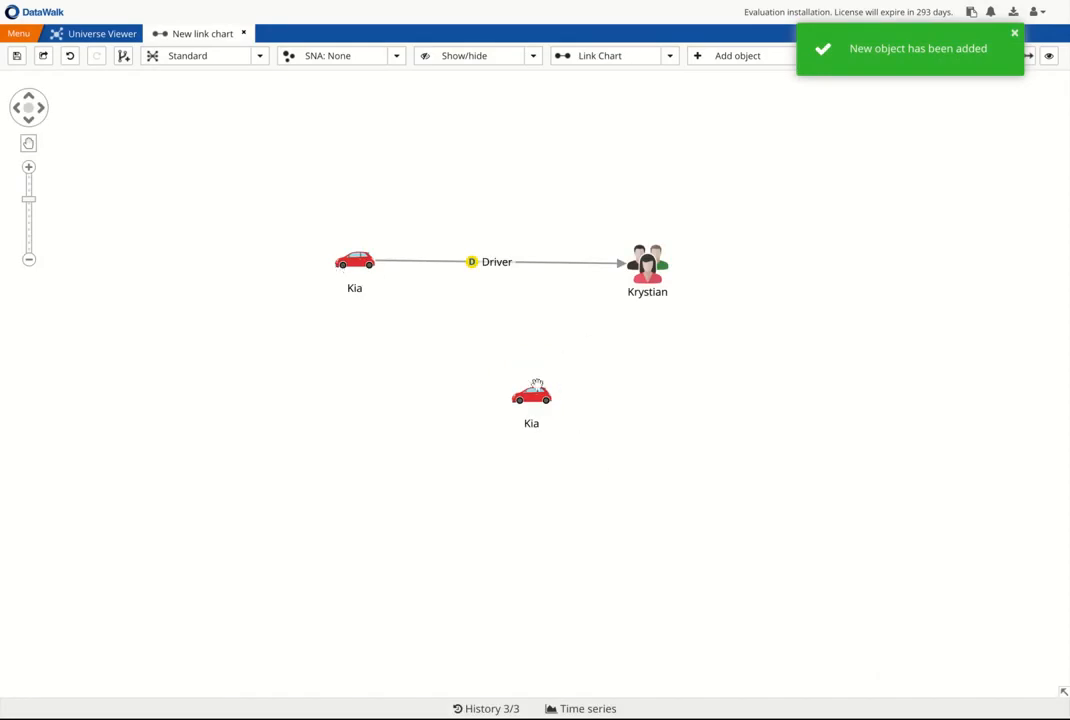
Open the label settings of the new Kia object and start a calculated column of the Combined column type
{"action": "left_click", "coordinate": [522, 400]}
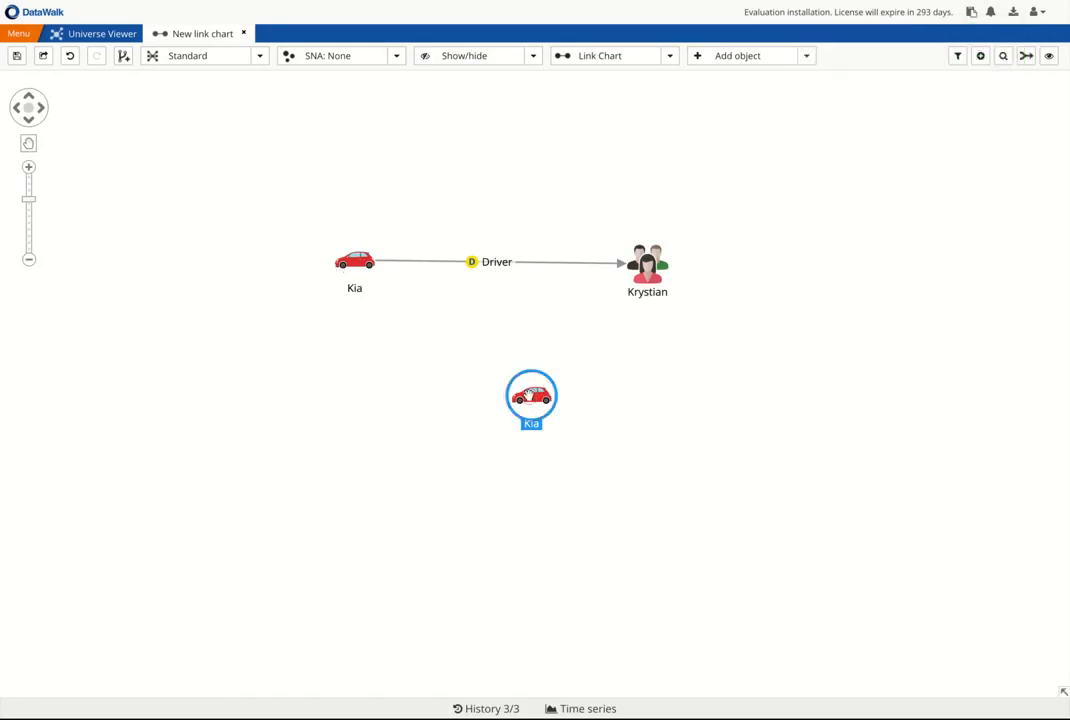
{"action": "right_click", "coordinate": [531, 396]}
{"action": "mouse_move", "coordinate": [612, 648]}
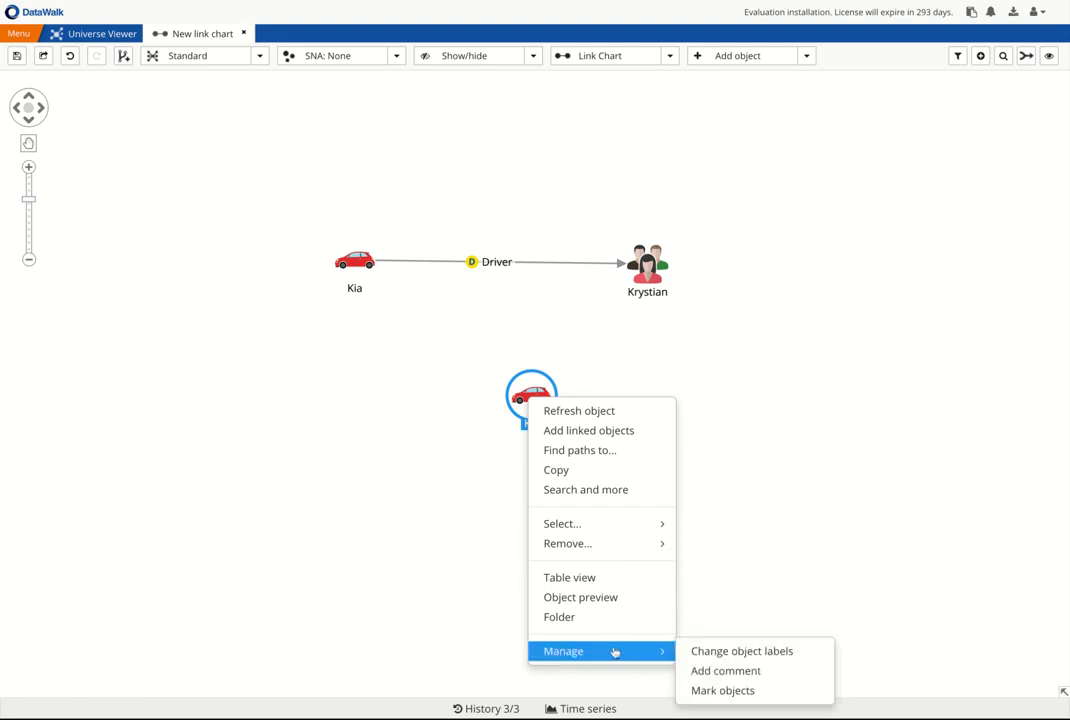
{"action": "left_click", "coordinate": [696, 653]}
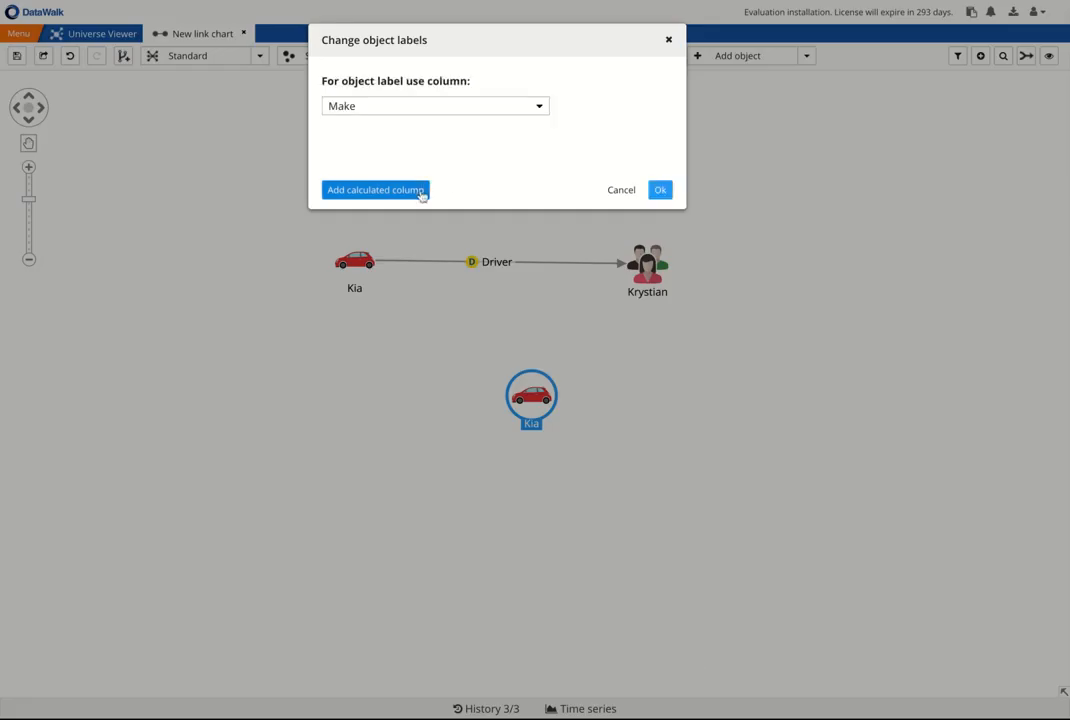
{"action": "left_click", "coordinate": [421, 193]}
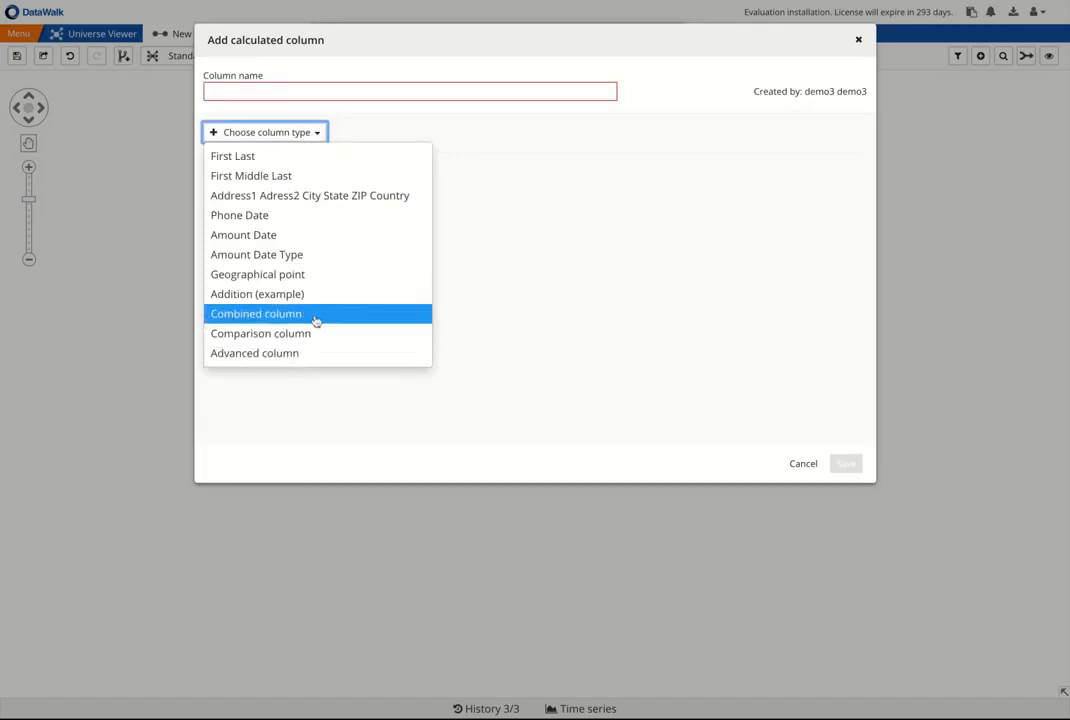
{"action": "left_click", "coordinate": [315, 314]}
Build the combined column from Make and Model, separated by a space
{"action": "left_click", "coordinate": [263, 231]}
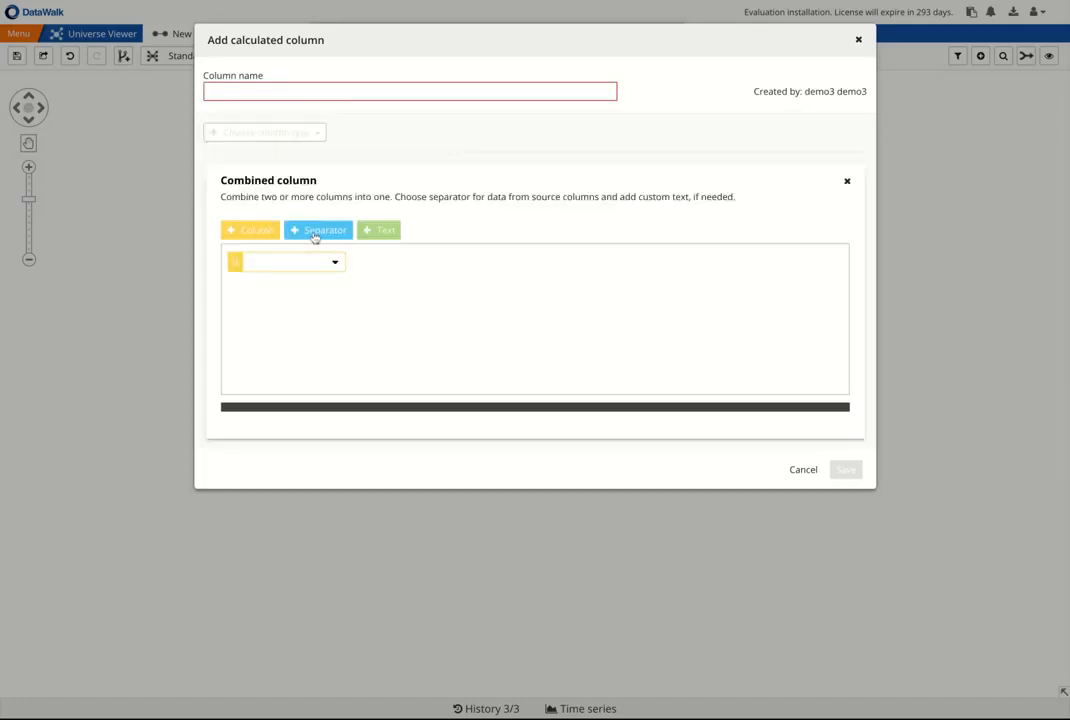
{"action": "left_click", "coordinate": [315, 234]}
{"action": "left_click", "coordinate": [268, 230]}
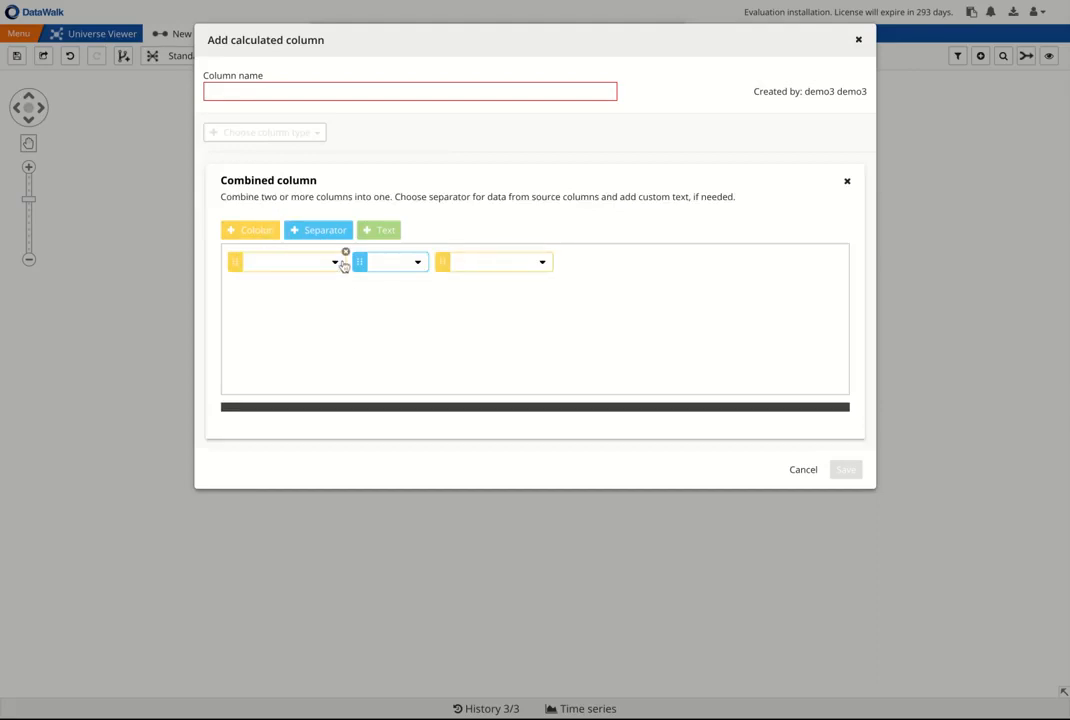
{"action": "left_click", "coordinate": [491, 270]}
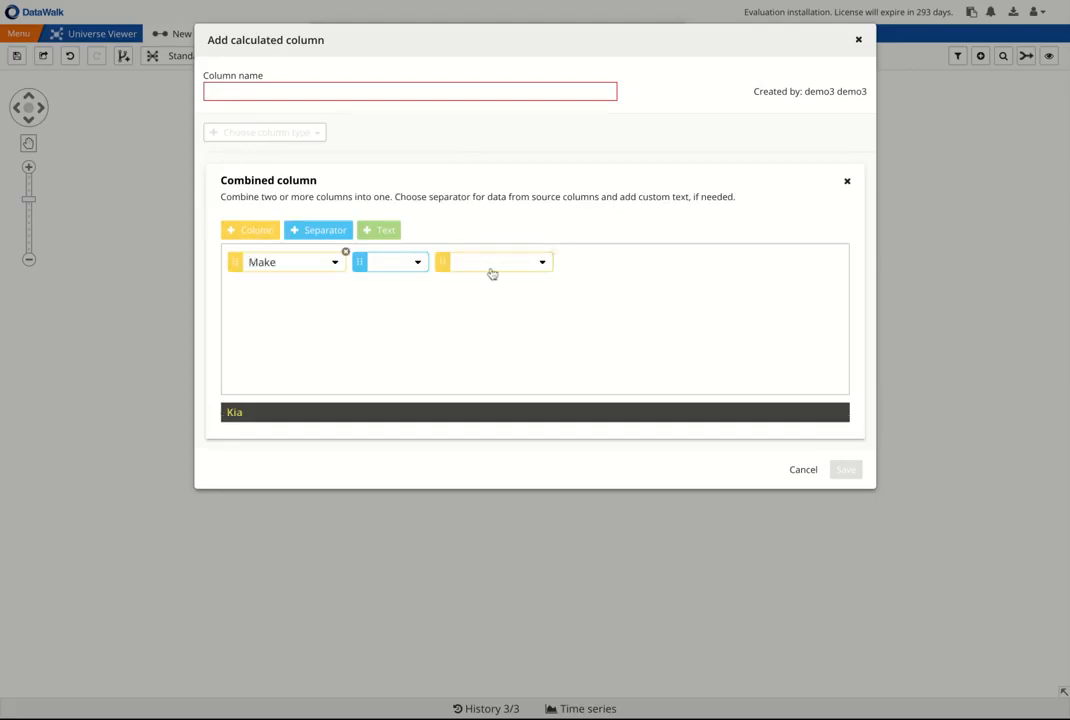
{"action": "left_click", "coordinate": [427, 266]}
{"action": "left_click", "coordinate": [543, 266]}
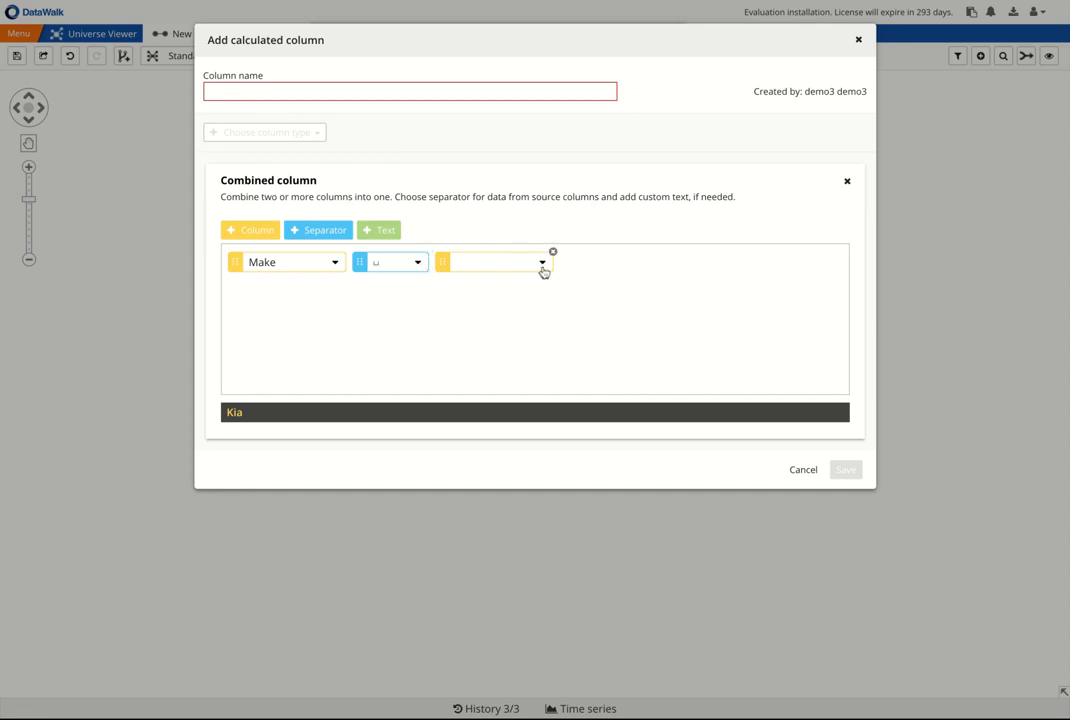
{"action": "left_click", "coordinate": [500, 290]}
Extend the combined column with a line-break separator and the Tags column after Model
{"action": "left_click", "coordinate": [310, 230]}
{"action": "left_click", "coordinate": [252, 230]}
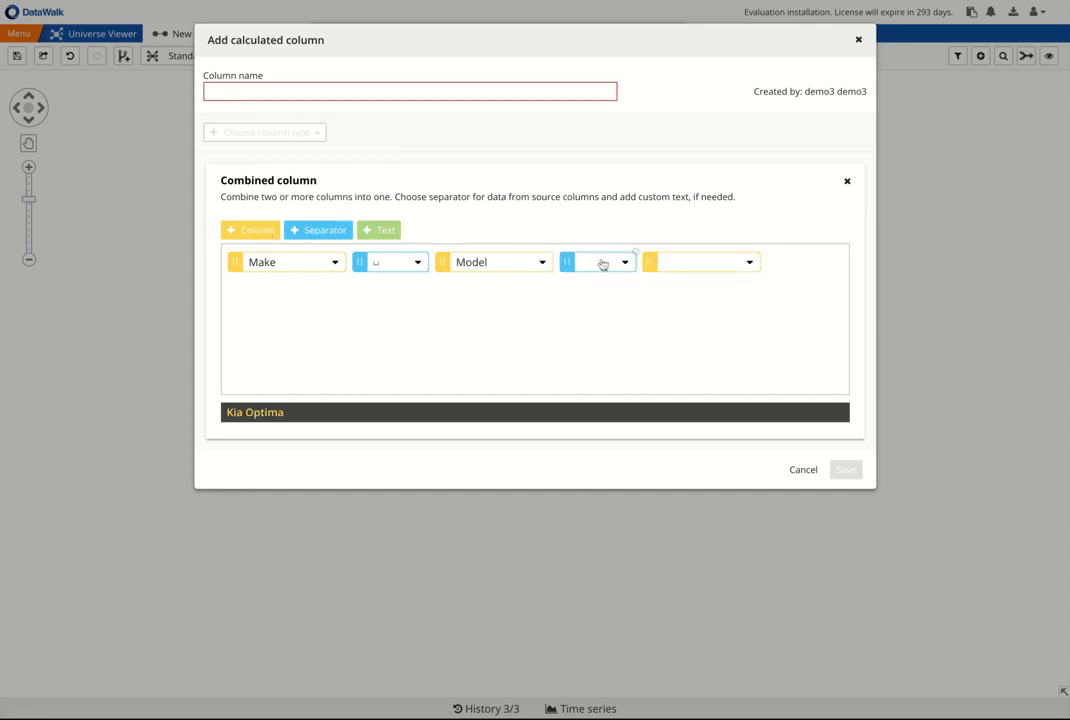
{"action": "left_click", "coordinate": [630, 263]}
{"action": "left_click", "coordinate": [632, 285]}
{"action": "left_click", "coordinate": [751, 266]}
{"action": "left_click", "coordinate": [721, 365]}
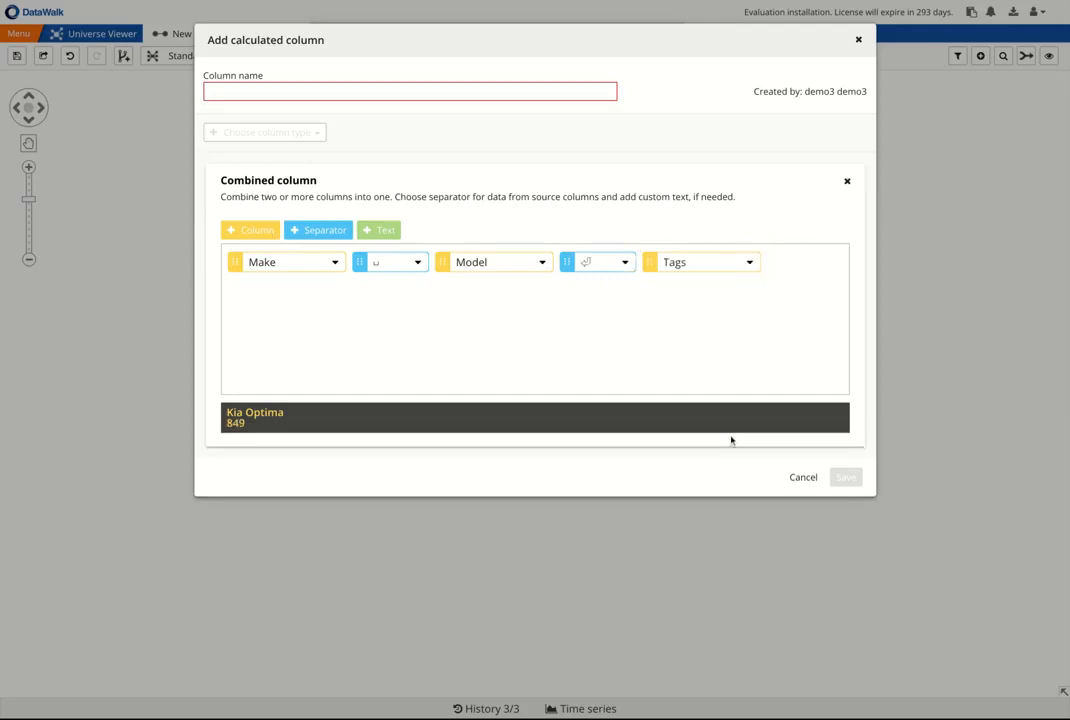
Extend the combined column with a line-break separator and the Color column after Tags, removing the surplus separator
{"action": "left_click", "coordinate": [258, 231]}
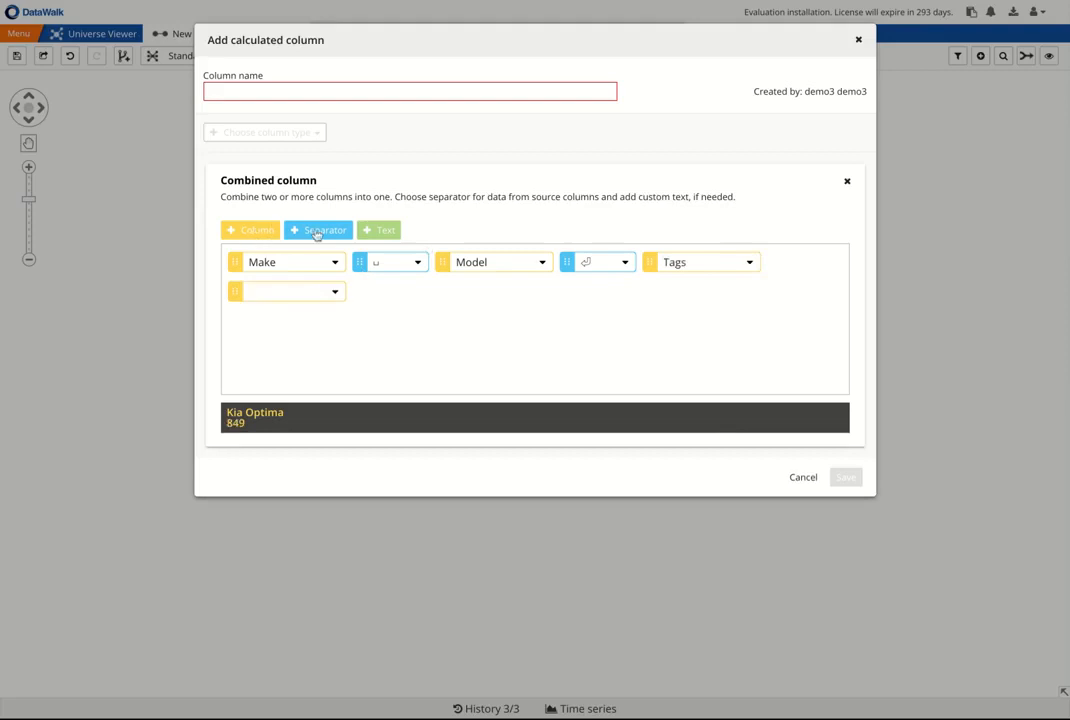
{"action": "left_click", "coordinate": [321, 231]}
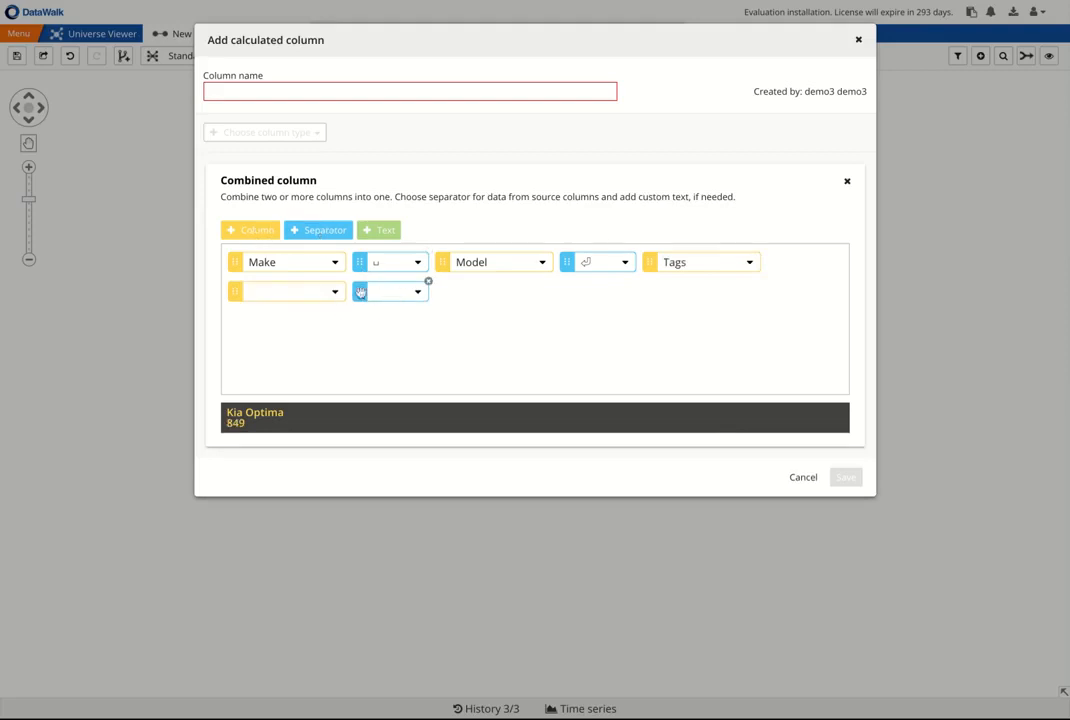
{"action": "left_click_drag", "start_coordinate": [359, 291], "coordinate": [360, 293]}
{"action": "left_click", "coordinate": [293, 233]}
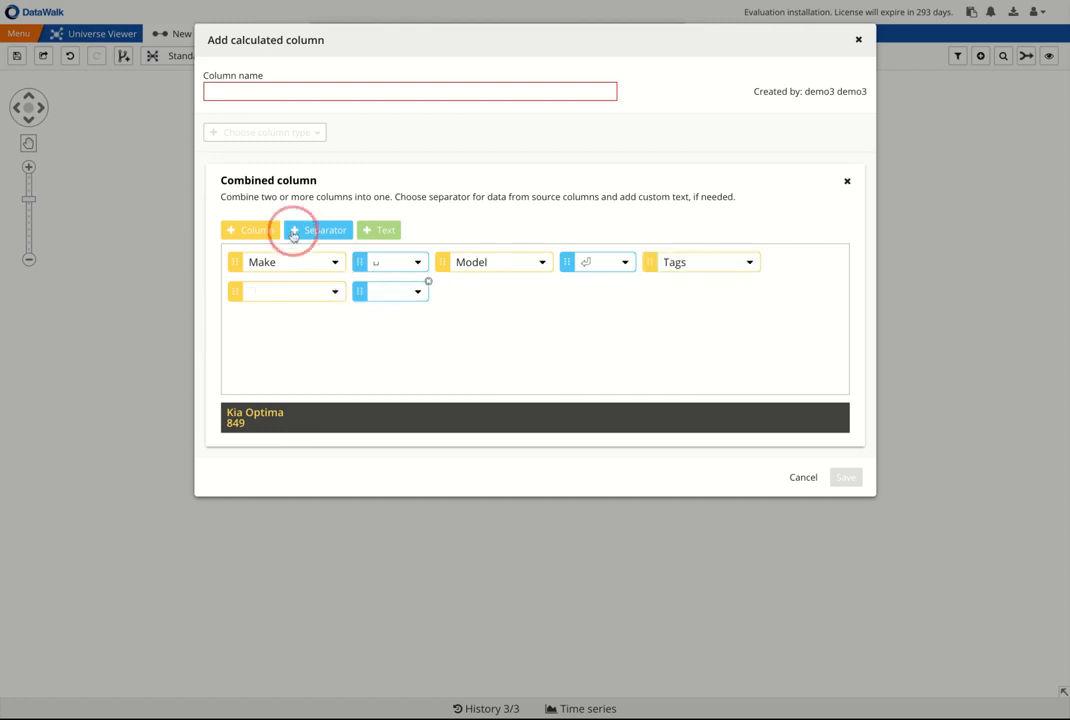
{"action": "left_click", "coordinate": [443, 292]}
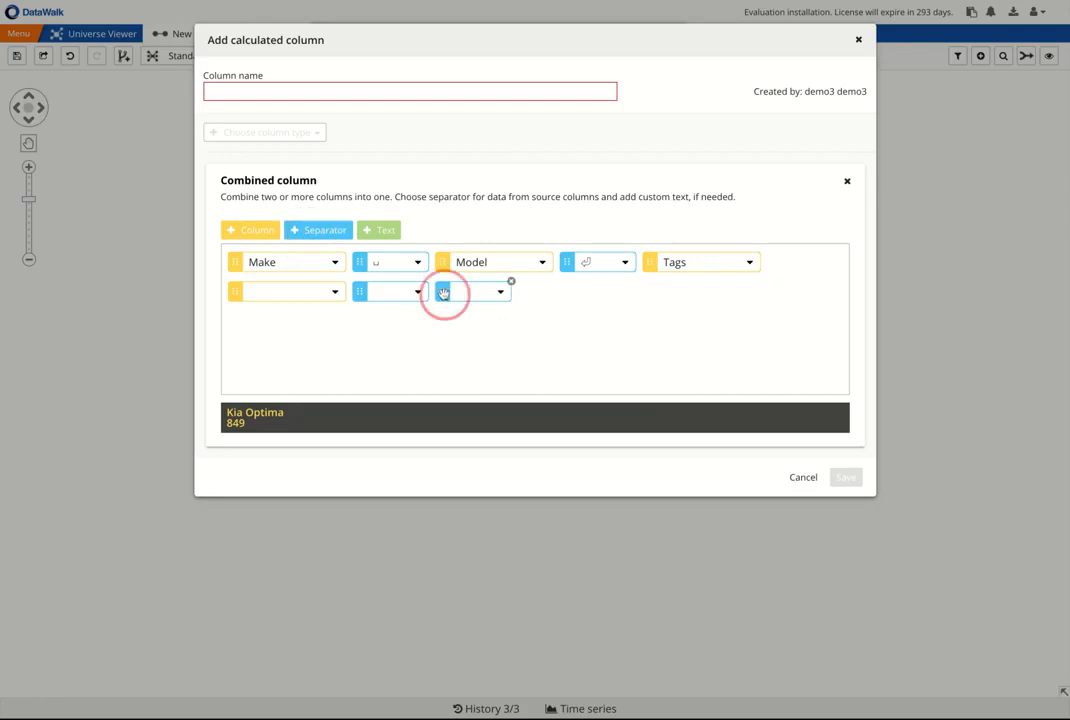
{"action": "left_click_drag", "start_coordinate": [443, 292], "coordinate": [233, 291]}
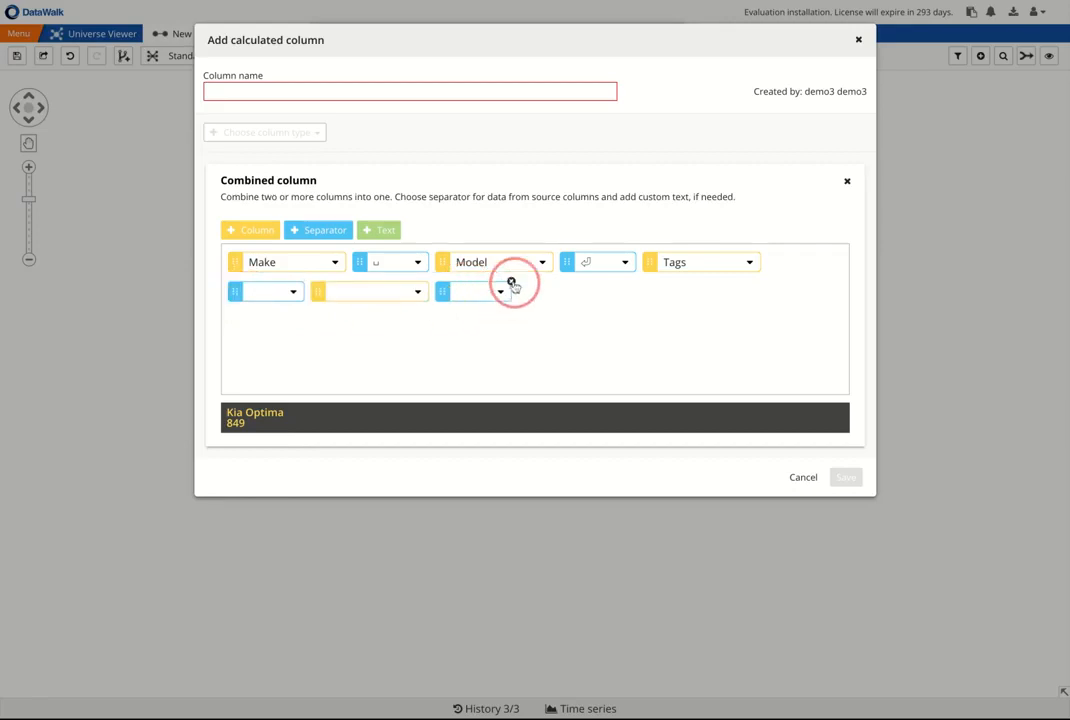
{"action": "left_click", "coordinate": [507, 281]}
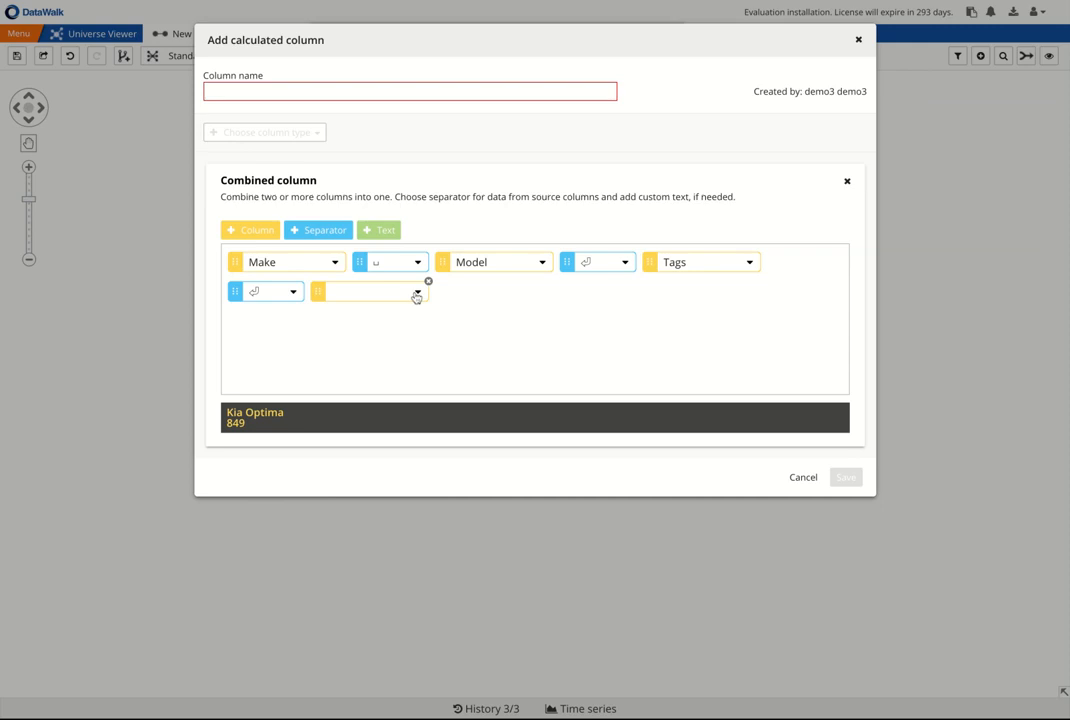
{"action": "left_click", "coordinate": [416, 321]}
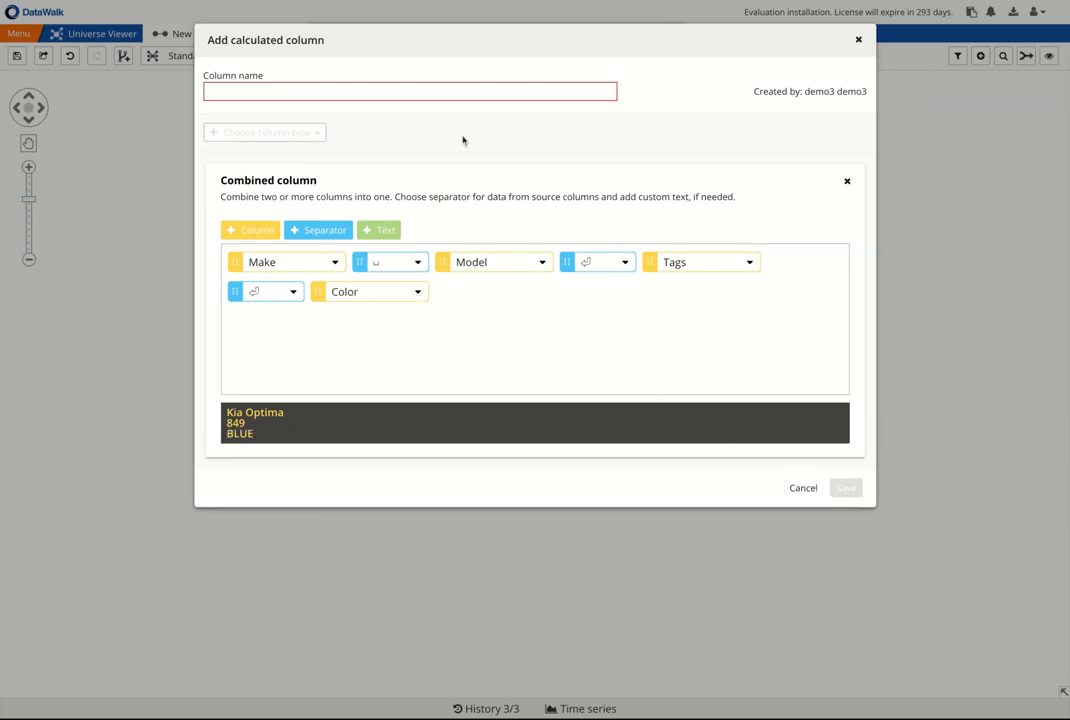
Name the calculated column Label and save it
{"action": "left_click", "coordinate": [446, 89]}
{"action": "type", "text": "Label"}
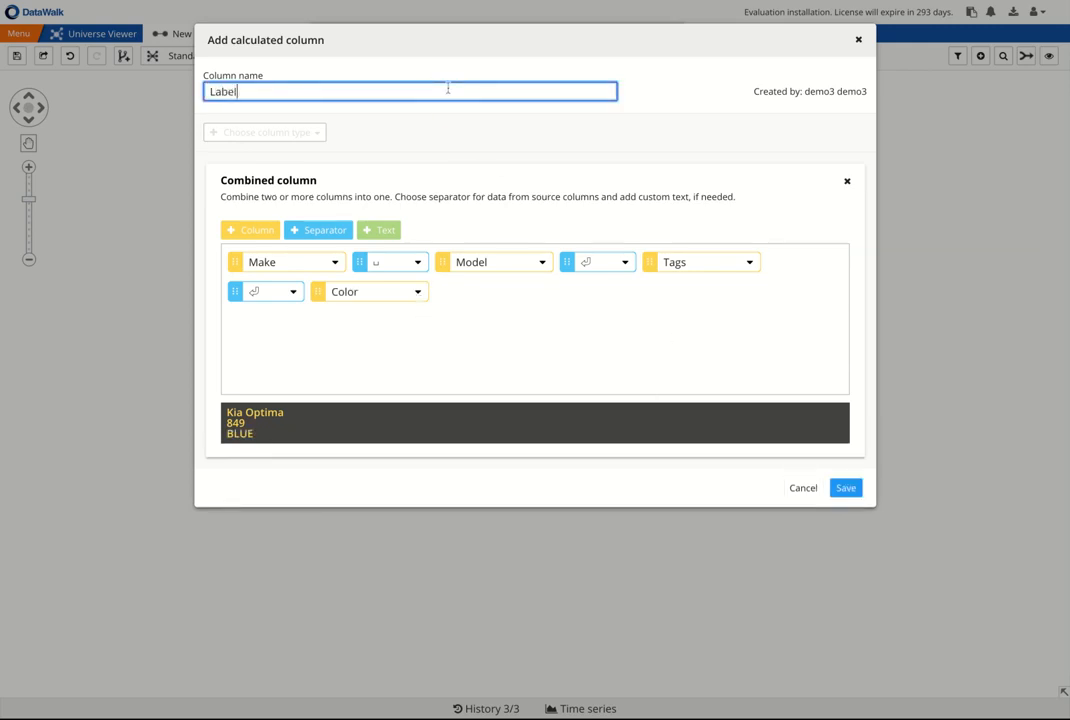
{"action": "left_click", "coordinate": [844, 492]}
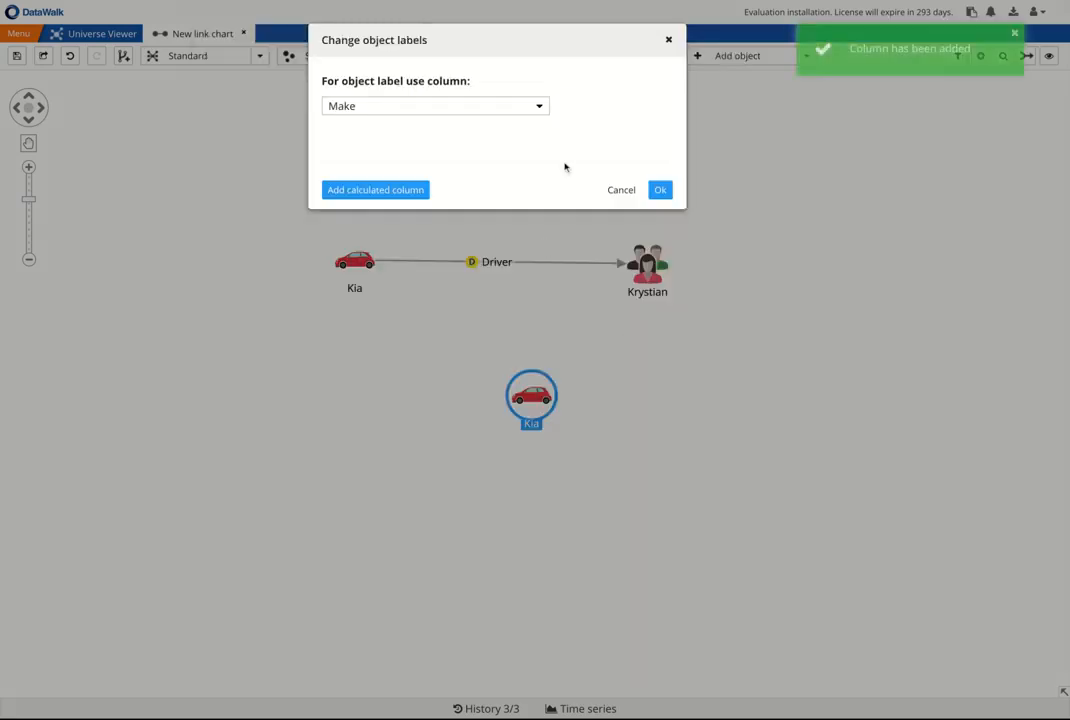
Use the Label column for the vehicle object labels, apply it and deselect the Kia Soul
{"action": "left_click", "coordinate": [540, 106]}
{"action": "left_click", "coordinate": [535, 131]}
{"action": "left_click", "coordinate": [660, 190]}
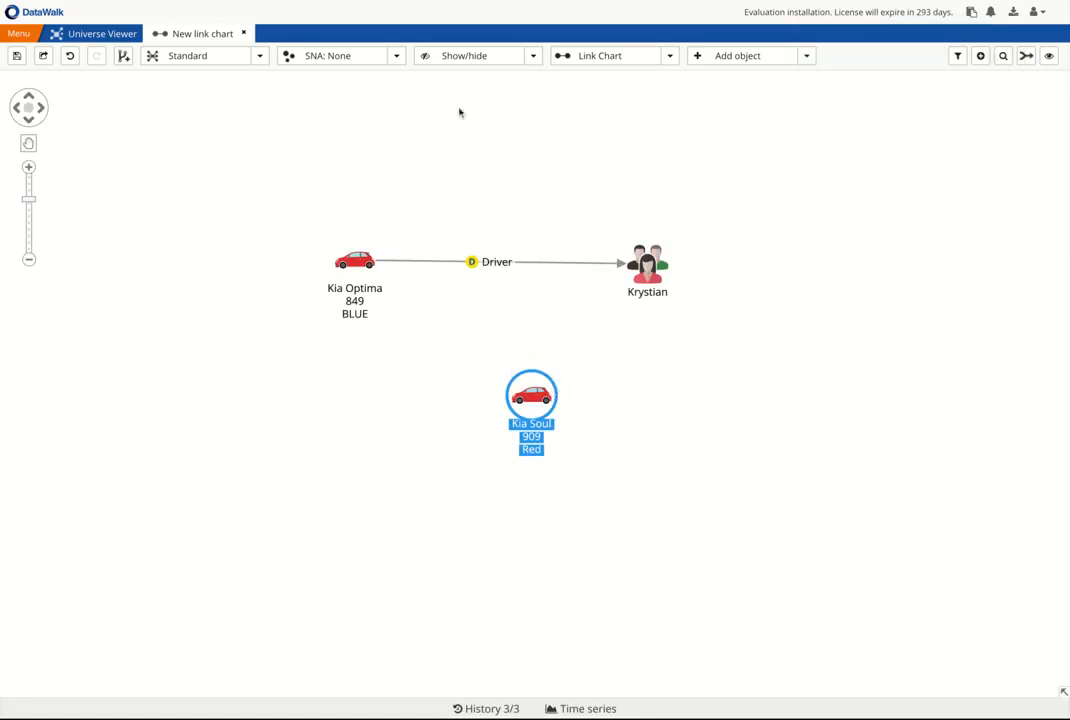
{"action": "left_click", "coordinate": [657, 387]}
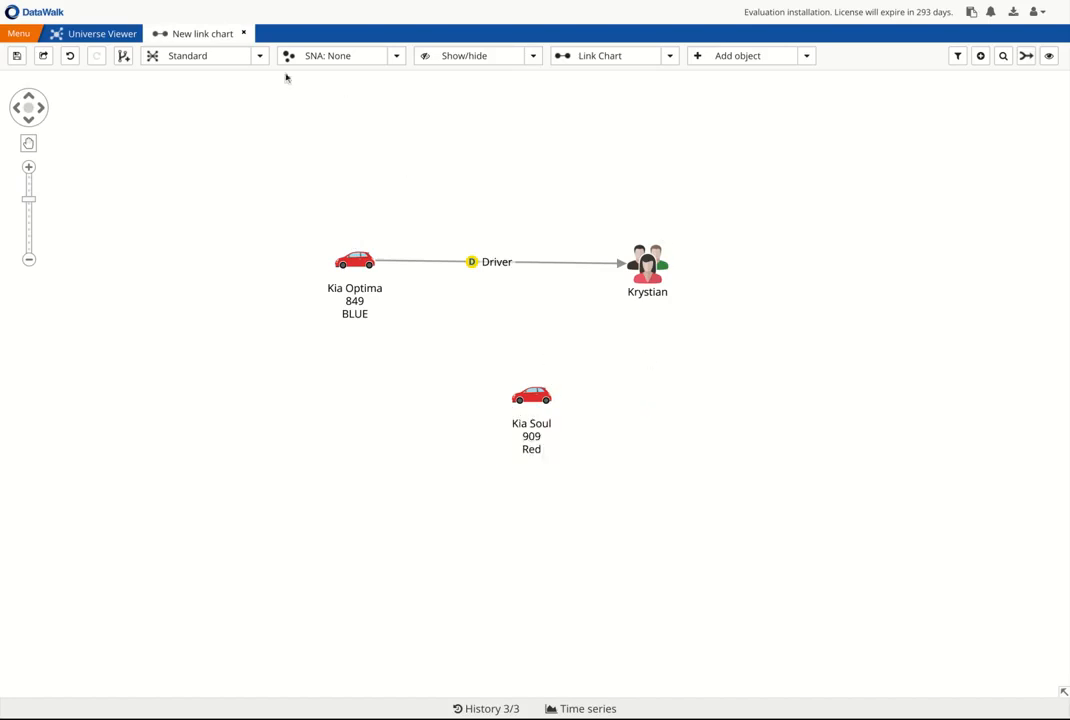
{"action": "left_click", "coordinate": [123, 60]}
{"action": "left_click", "coordinate": [654, 278]}
{"action": "left_click", "coordinate": [533, 397]}
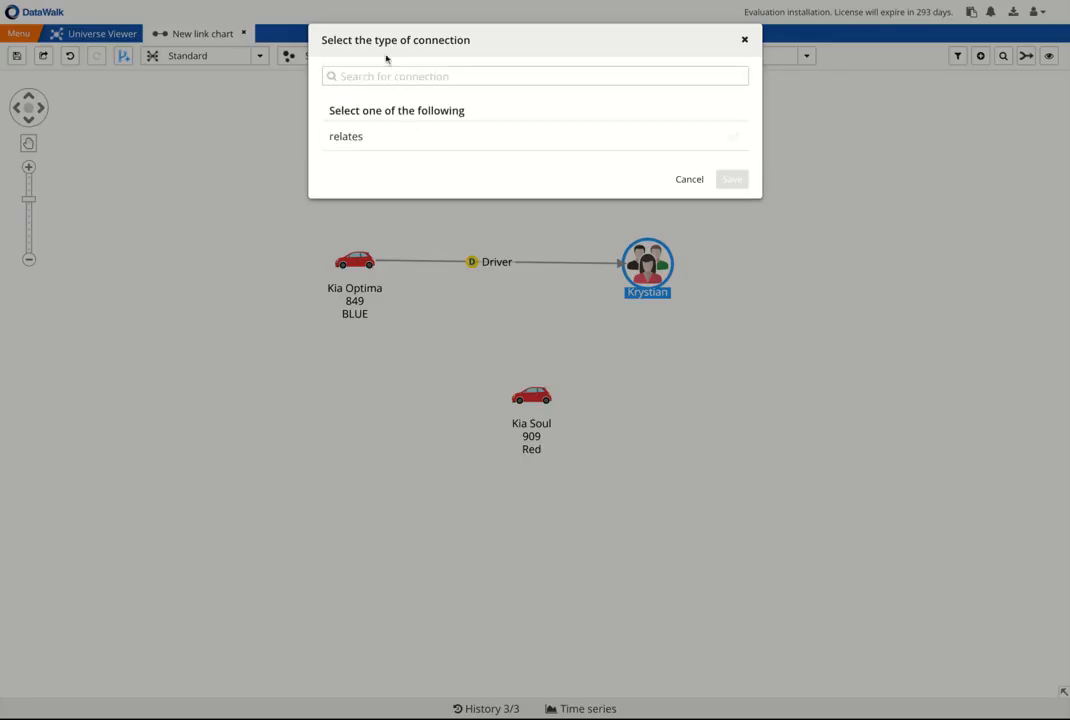
{"action": "left_click", "coordinate": [358, 143]}
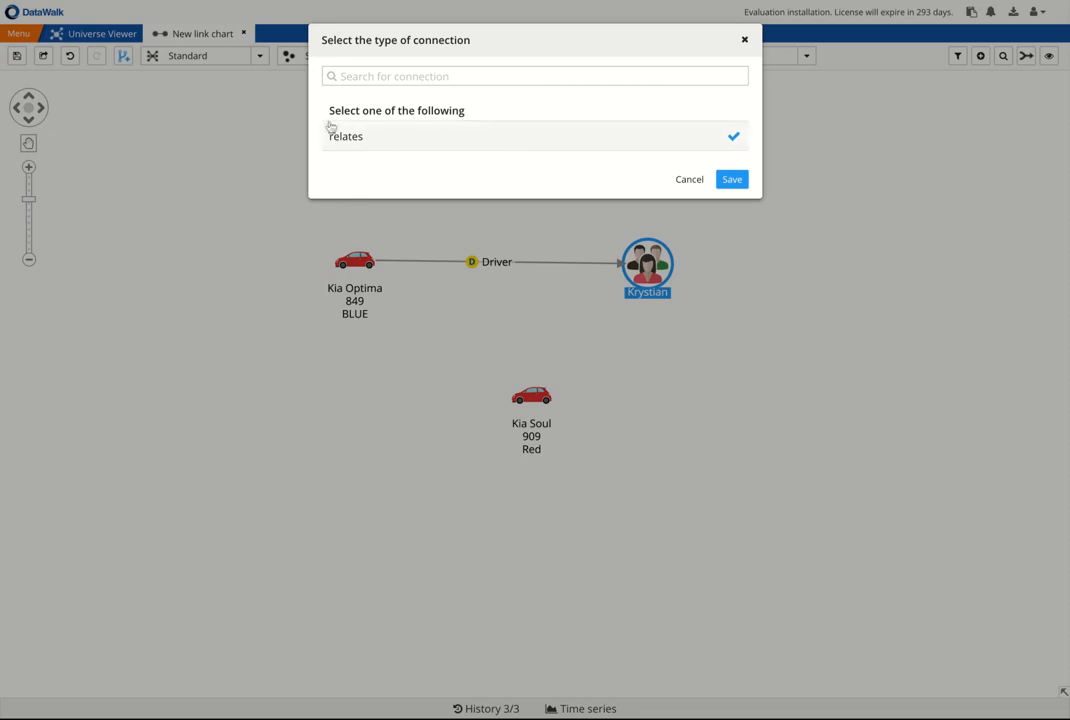
{"action": "left_click", "coordinate": [738, 182]}
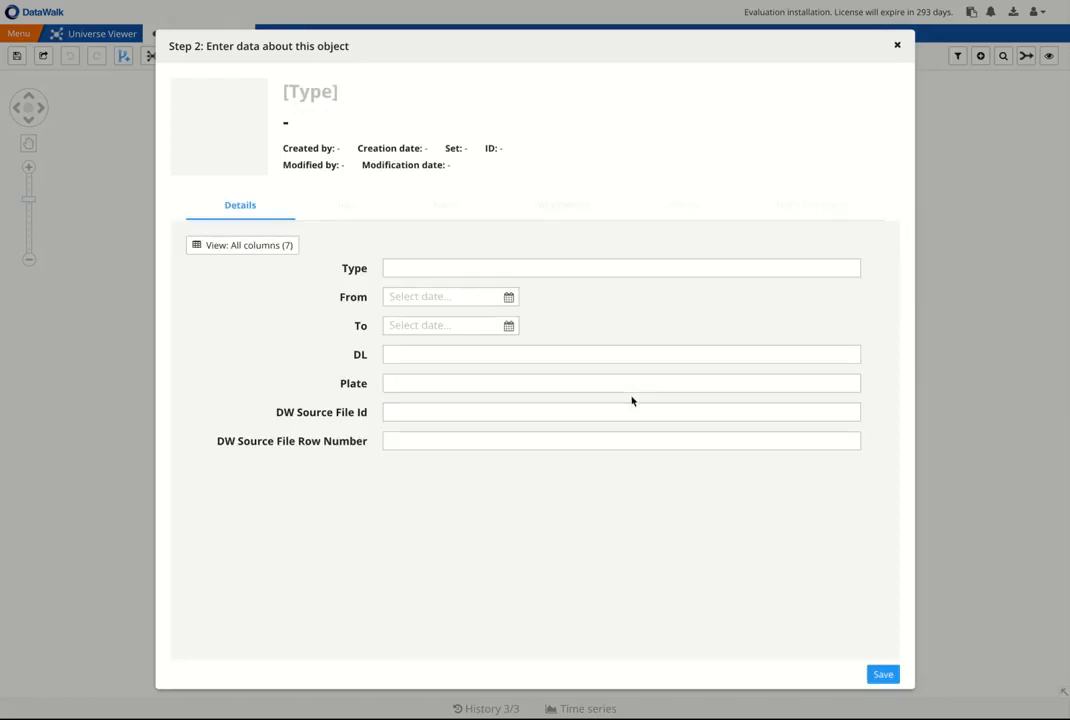
{"action": "left_click", "coordinate": [898, 46]}
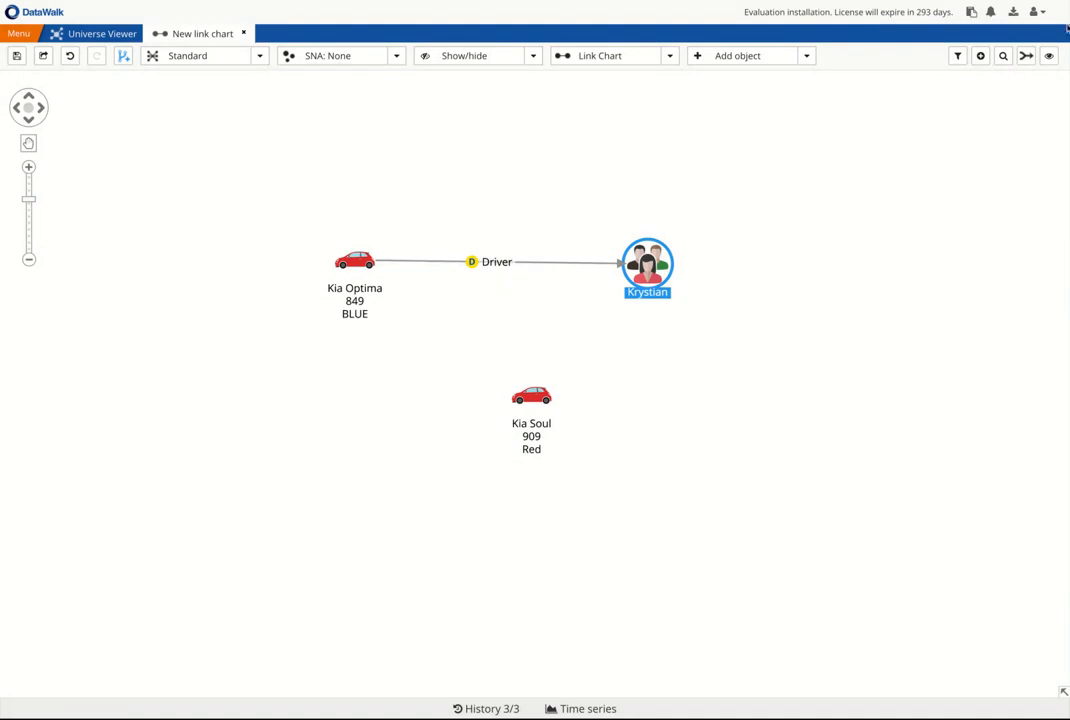
Open the Sets Editor from the settings and load the VehiclesOwnership set
{"action": "left_click", "coordinate": [1034, 13]}
{"action": "left_click", "coordinate": [977, 140]}
{"action": "left_click", "coordinate": [414, 470]}
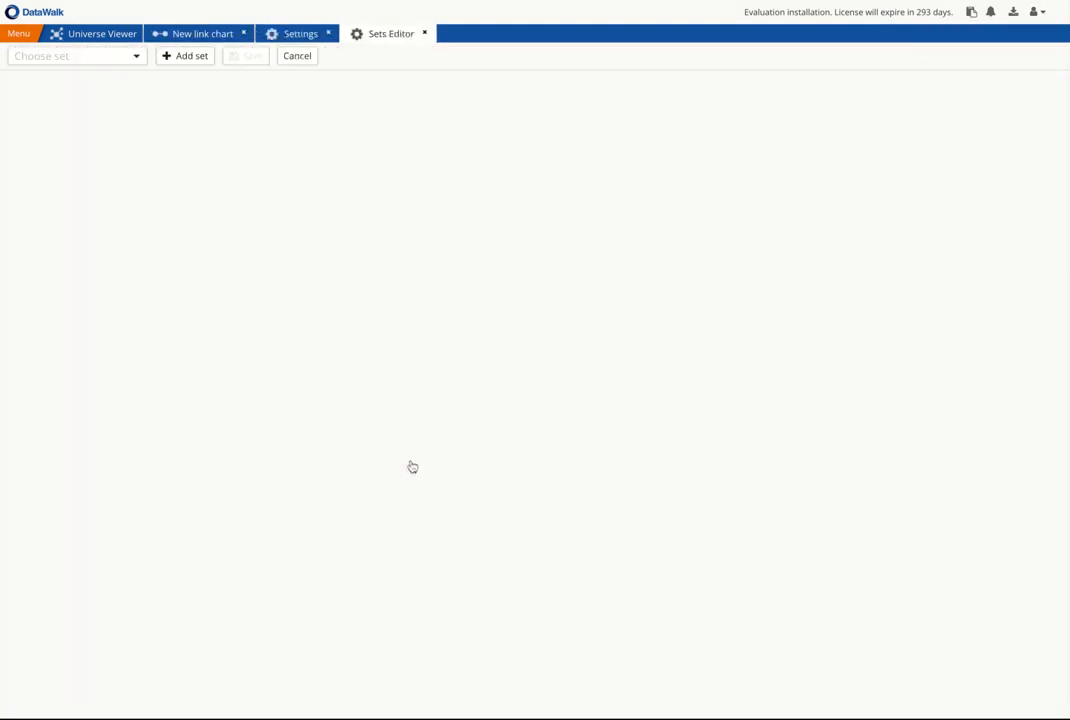
{"action": "left_click", "coordinate": [139, 56]}
{"action": "type", "text": "Vehi"}
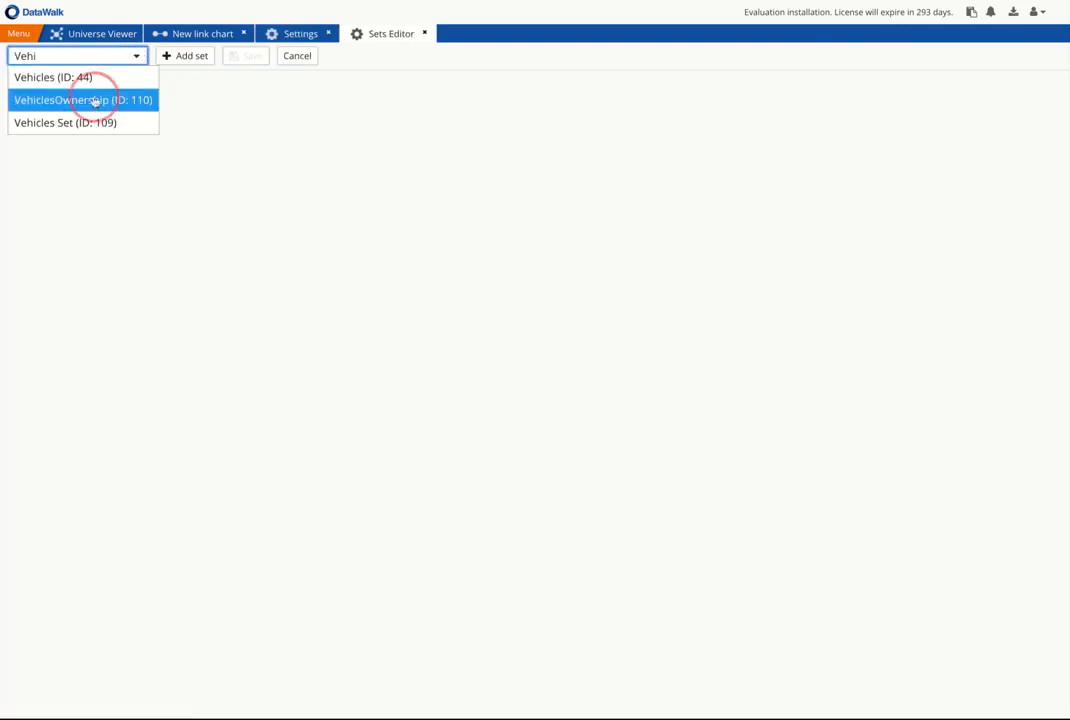
{"action": "left_click", "coordinate": [95, 101]}
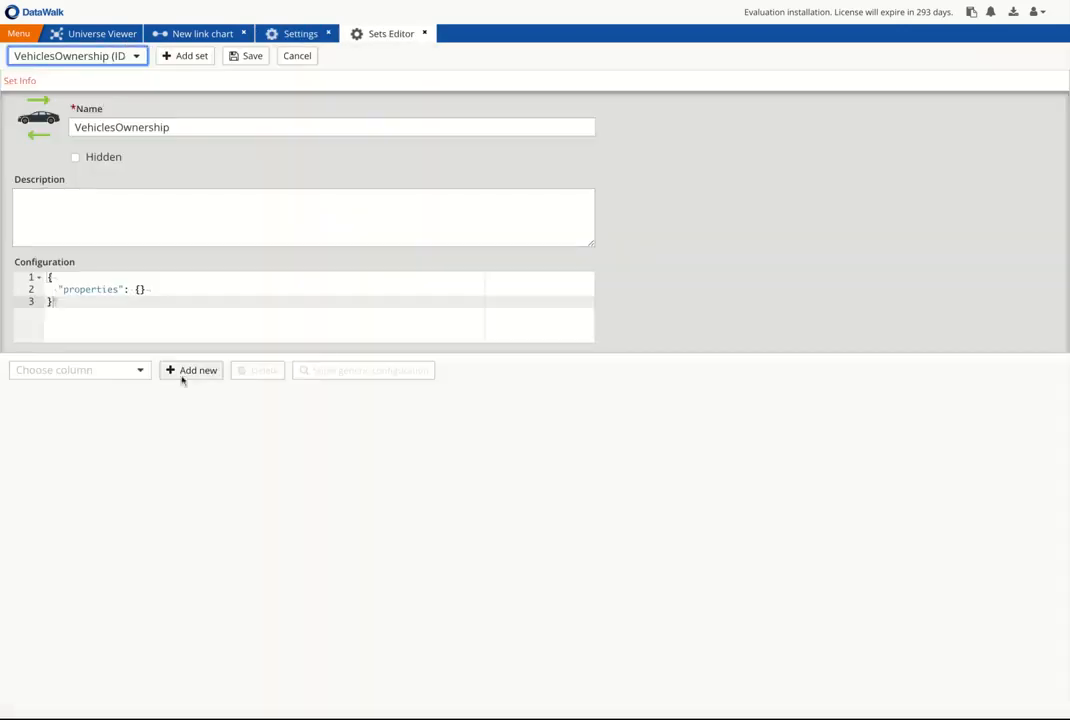
Change the column type of the VehiclesOwnership set's Type column to Enumeration
{"action": "left_click", "coordinate": [139, 372]}
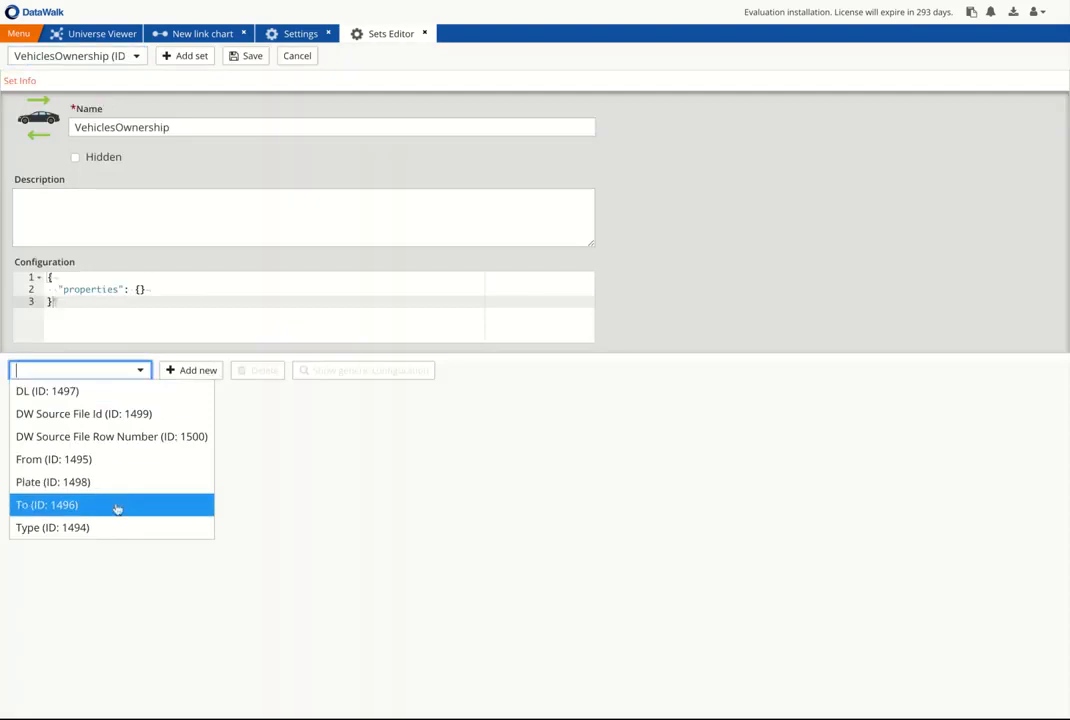
{"action": "left_click", "coordinate": [113, 533]}
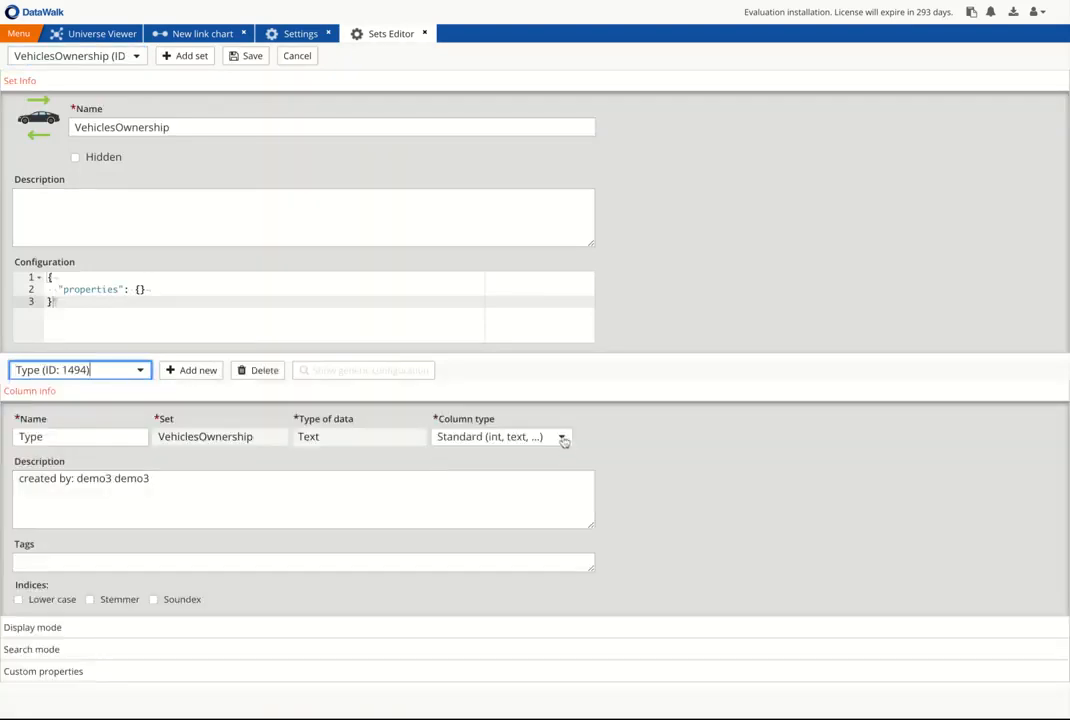
{"action": "left_click", "coordinate": [562, 437]}
{"action": "left_click", "coordinate": [508, 503]}
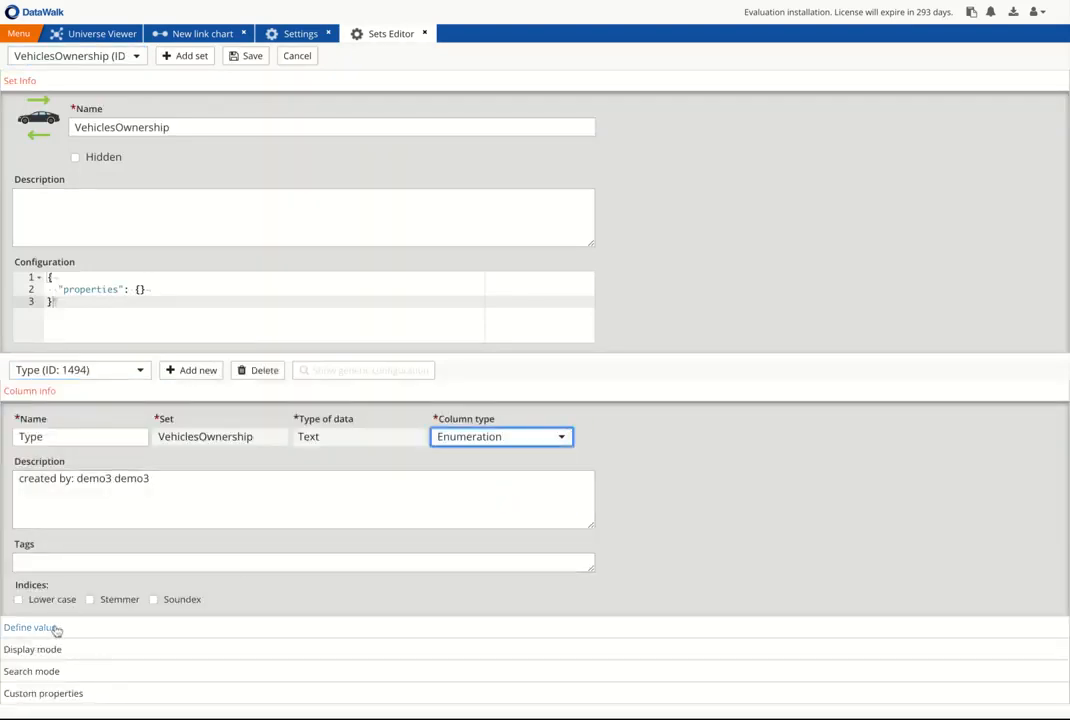
Define the discrete values Owner, Driver and Buyer for the Type column, one per line, and save the set
{"action": "left_click", "coordinate": [22, 626]}
{"action": "left_click", "coordinate": [57, 474]}
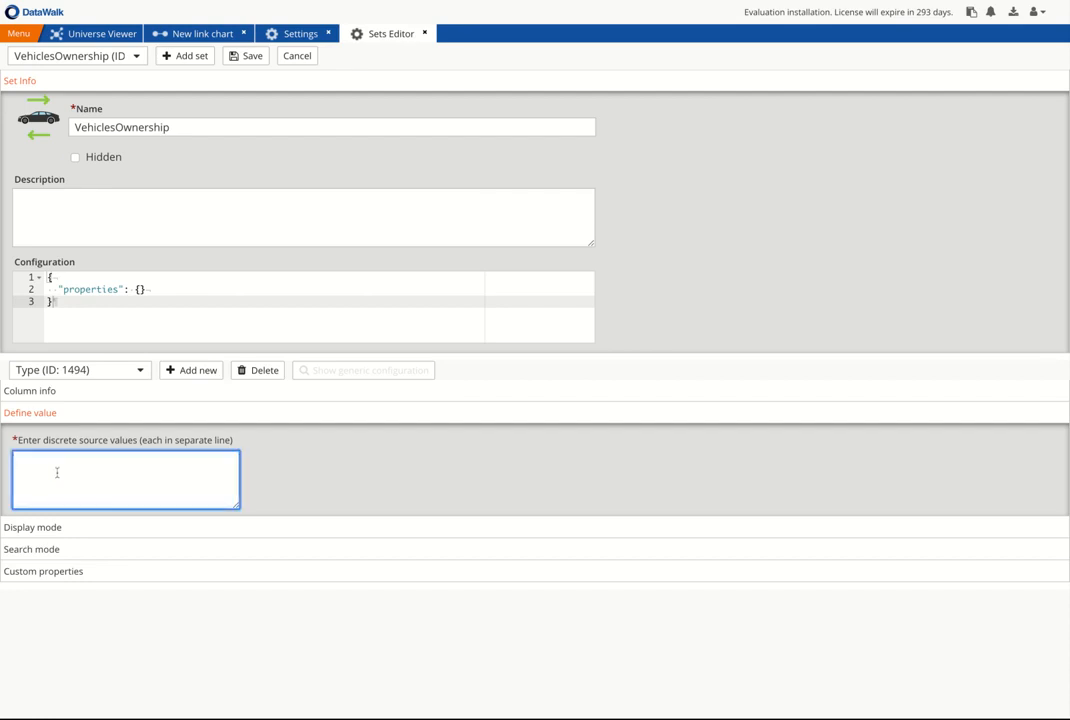
{"action": "type", "text": "Owner"}
{"action": "type", "text": "Buyer"}
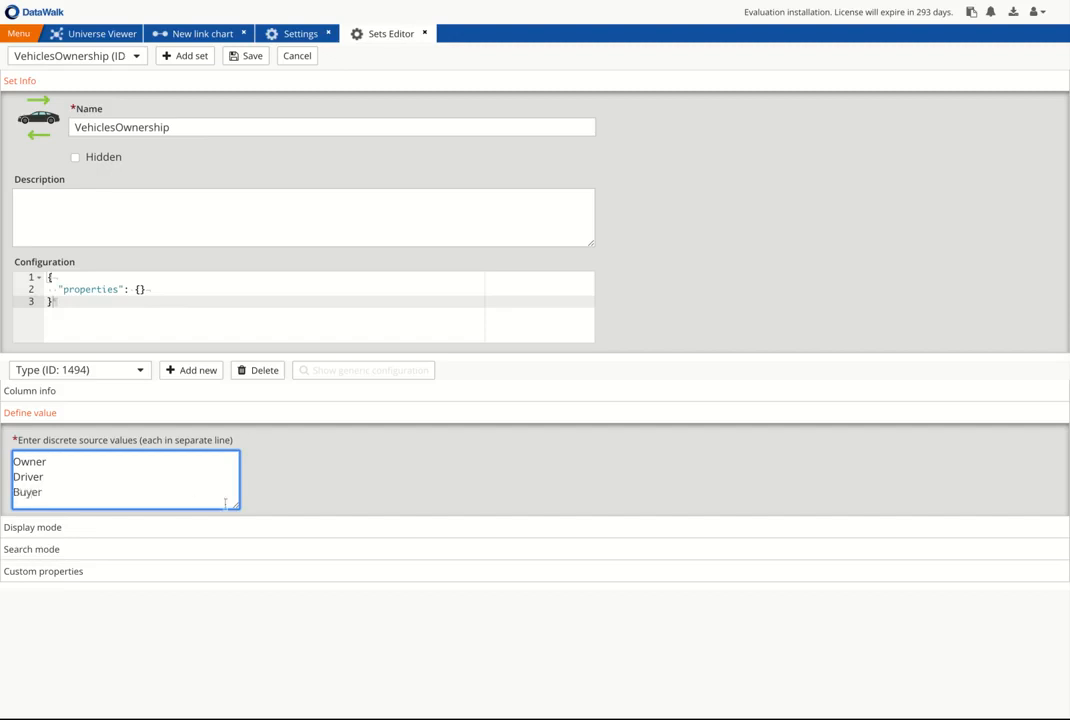
{"action": "left_click", "coordinate": [248, 57]}
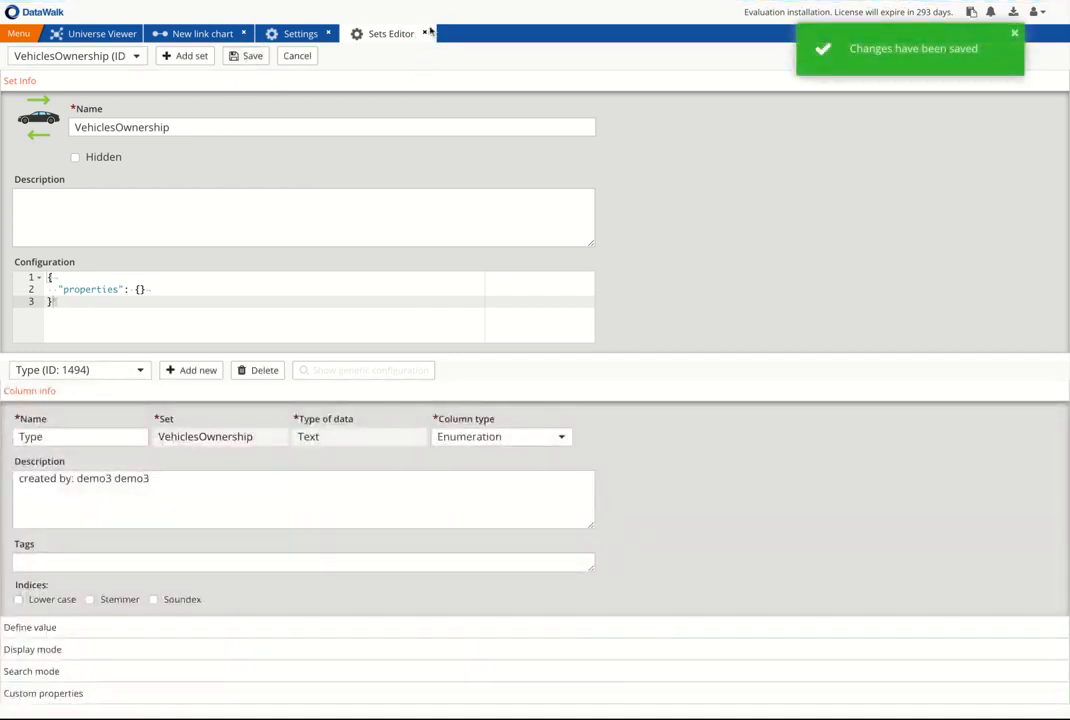
Close the Sets Editor, return to the link chart and connect the person to the Kia Soul with the relates connection
{"action": "left_click", "coordinate": [425, 33]}
{"action": "left_click", "coordinate": [226, 37]}
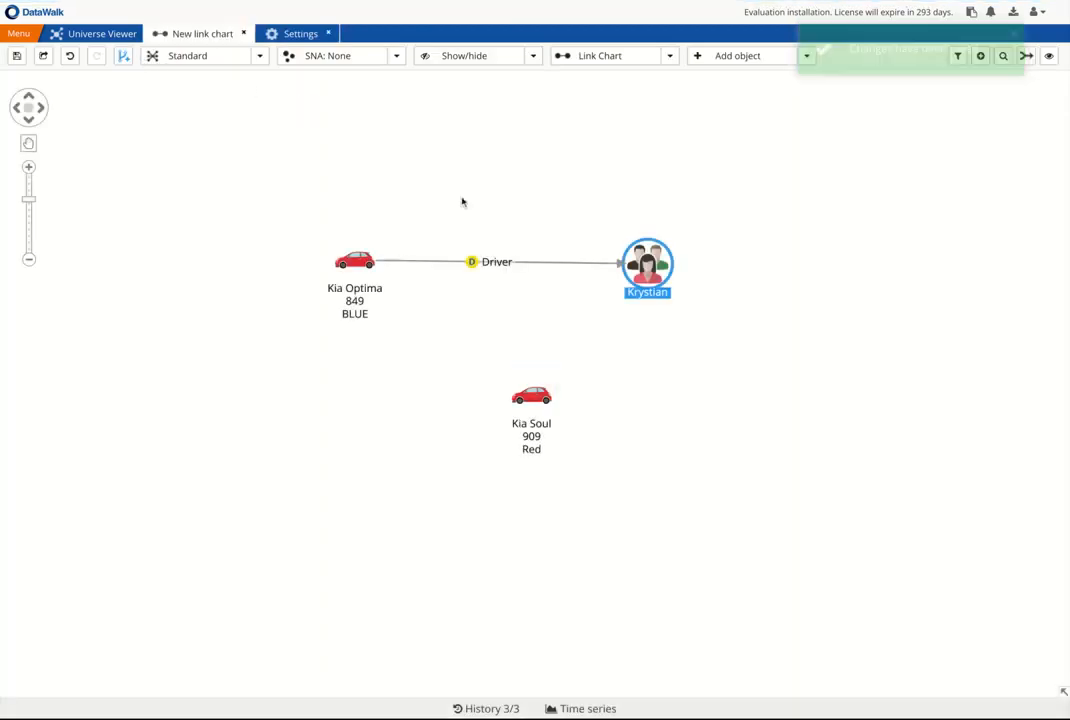
{"action": "left_click_drag", "start_coordinate": [645, 262], "coordinate": [540, 390]}
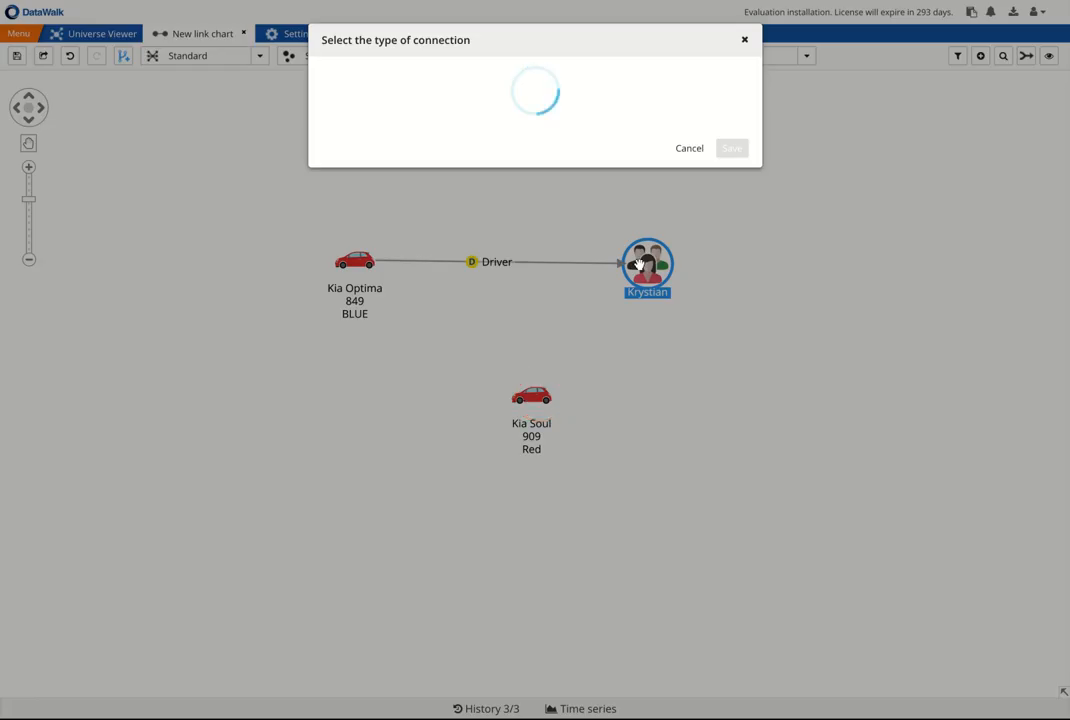
{"action": "left_click", "coordinate": [377, 136]}
{"action": "left_click", "coordinate": [733, 183]}
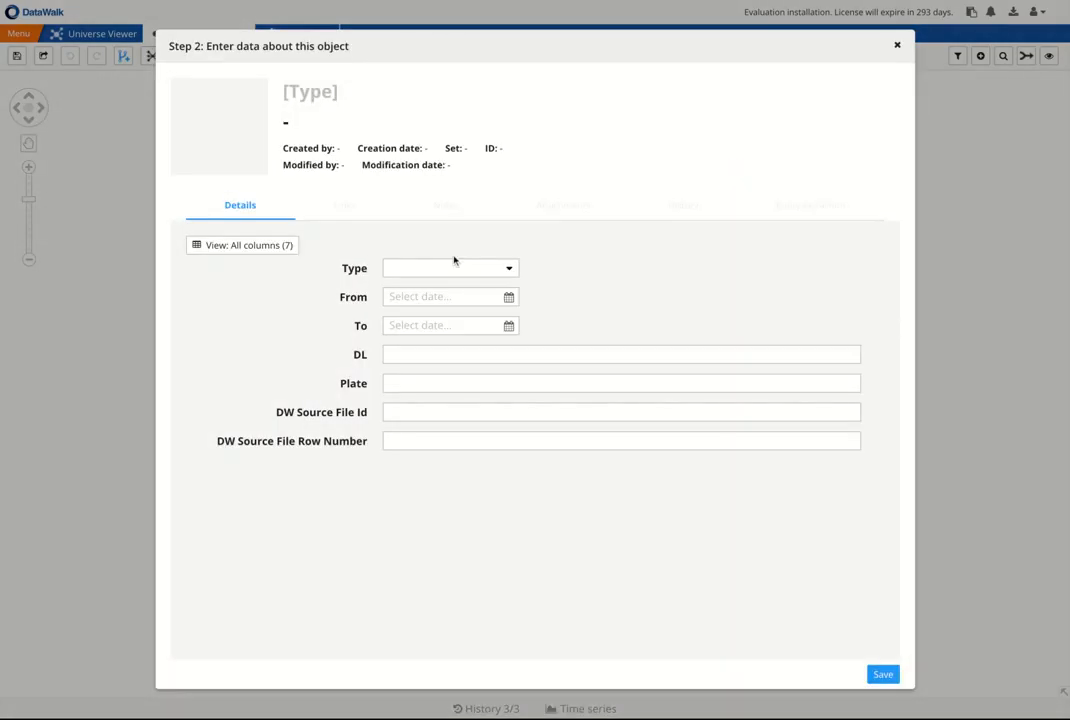
Set the new connection's Type to Owner, save it and close its details
{"action": "left_click", "coordinate": [509, 268]}
{"action": "left_click", "coordinate": [535, 316]}
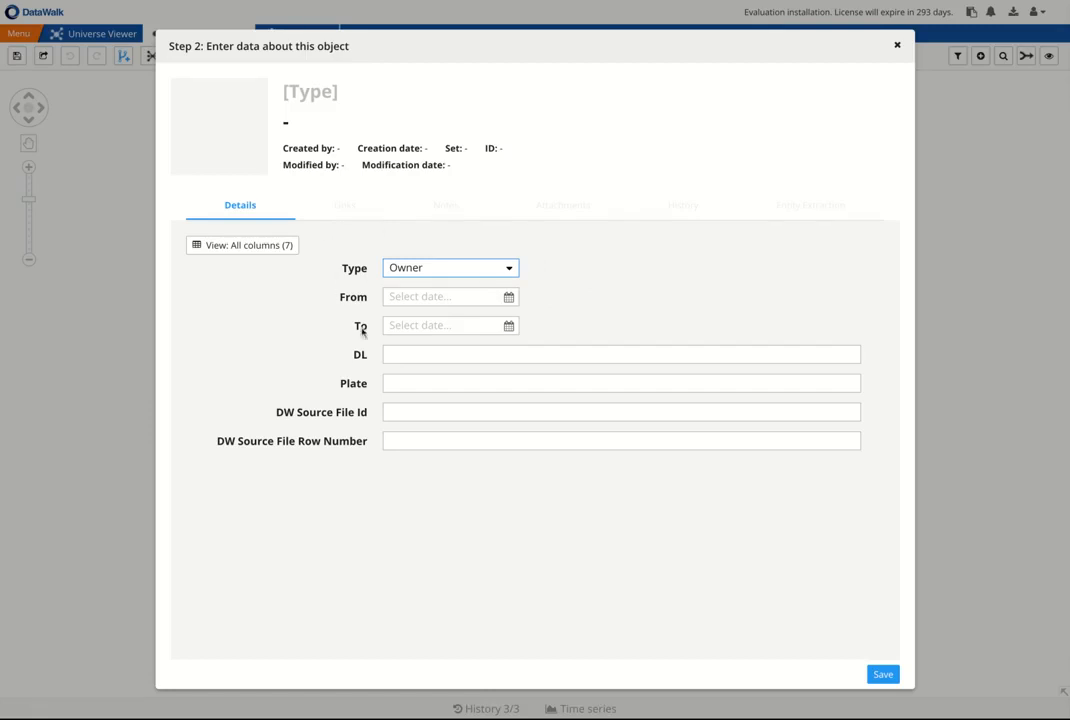
{"action": "left_click", "coordinate": [878, 676]}
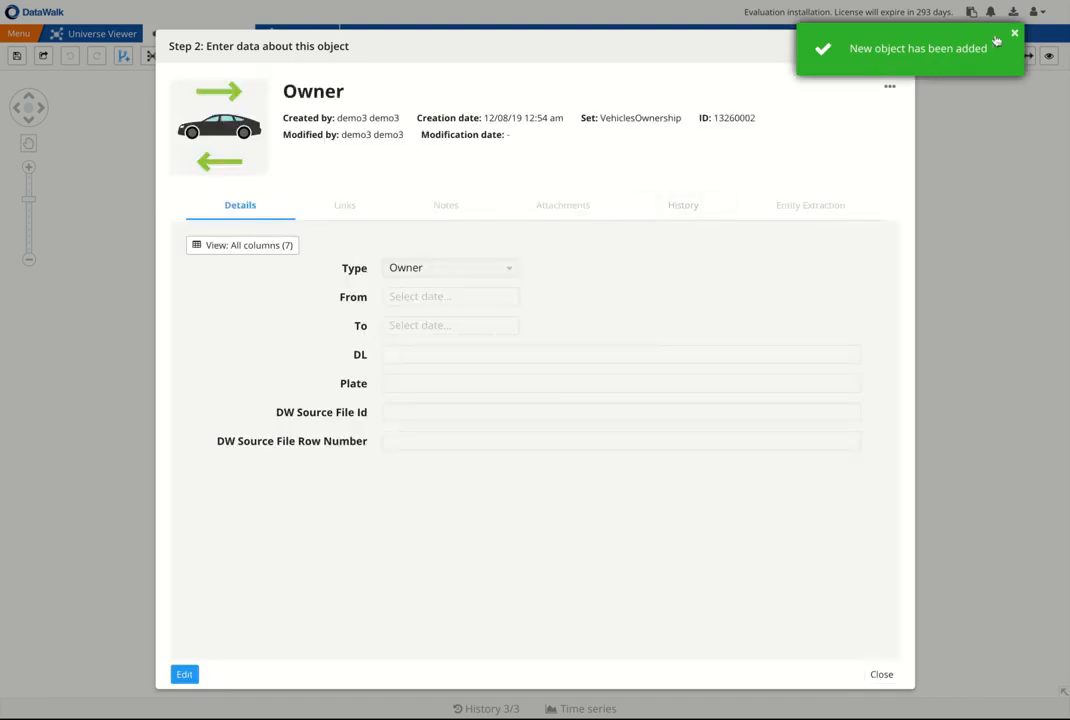
{"action": "left_click", "coordinate": [898, 46]}
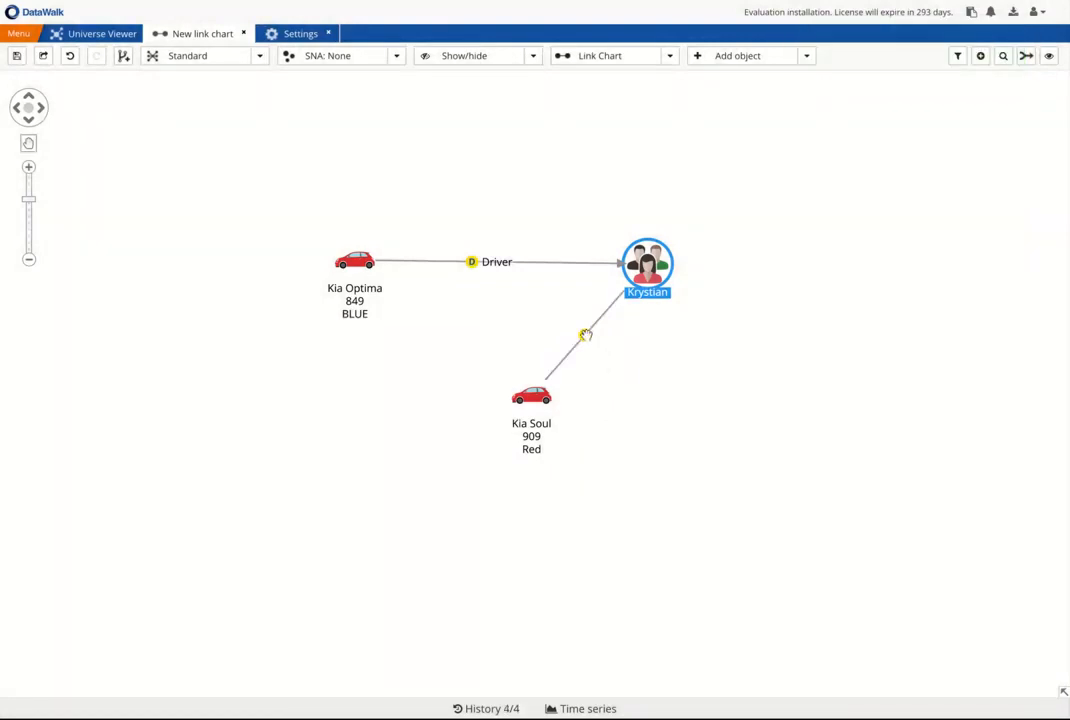
{"action": "left_click", "coordinate": [584, 335]}
{"action": "left_click", "coordinate": [709, 385]}
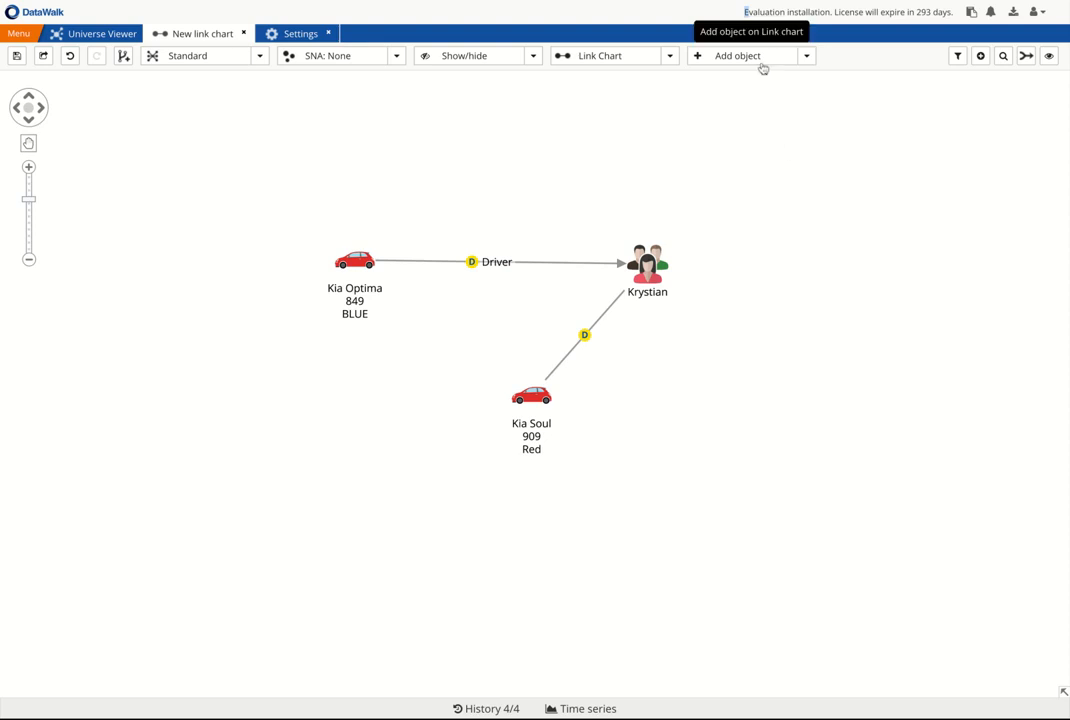
{"action": "left_click", "coordinate": [759, 240]}
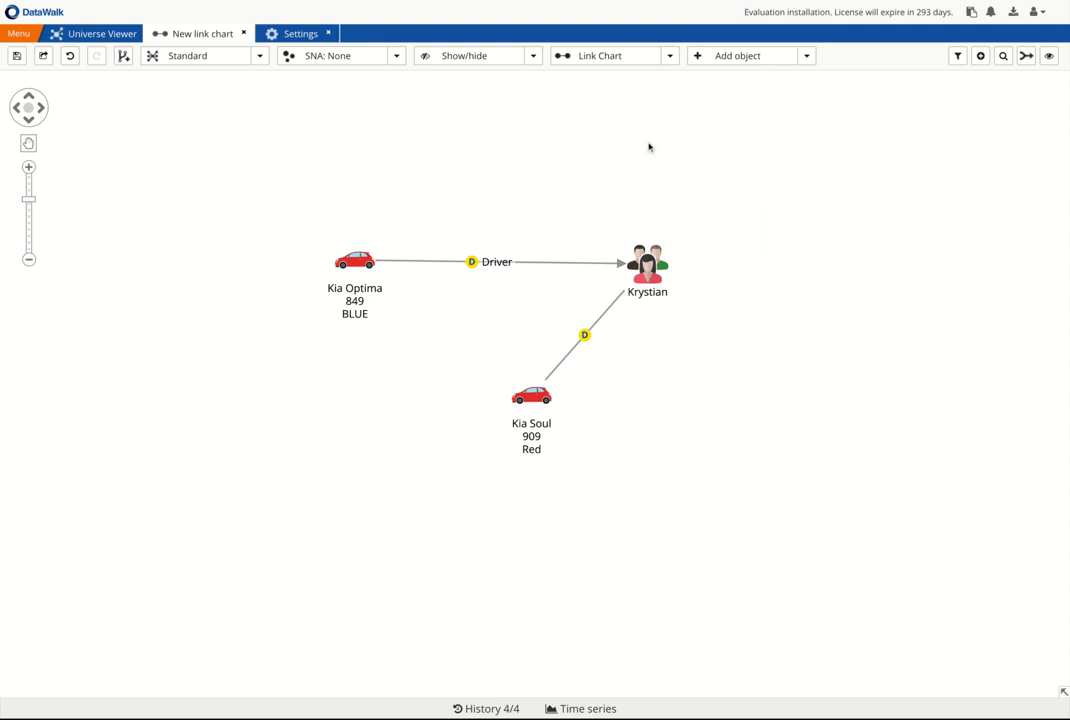
Start adding a new object to the link chart from the Person set
{"action": "left_click", "coordinate": [733, 62]}
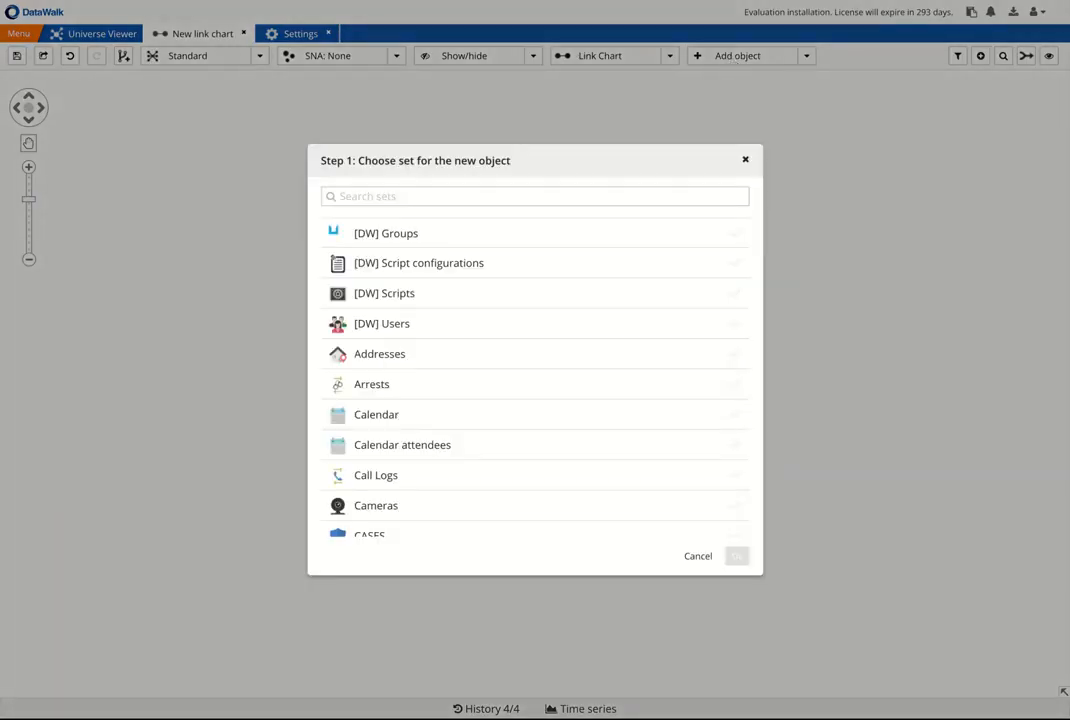
{"action": "left_click", "coordinate": [513, 196]}
{"action": "type", "text": "P"}
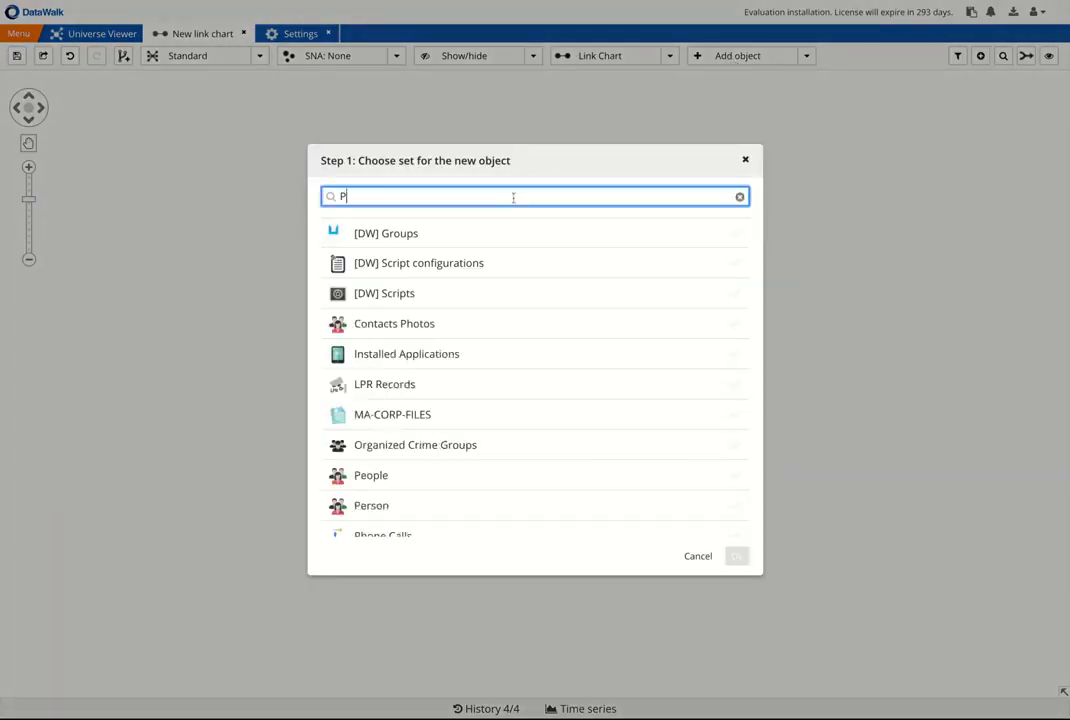
{"action": "type", "text": "er"}
{"action": "left_click", "coordinate": [370, 236]}
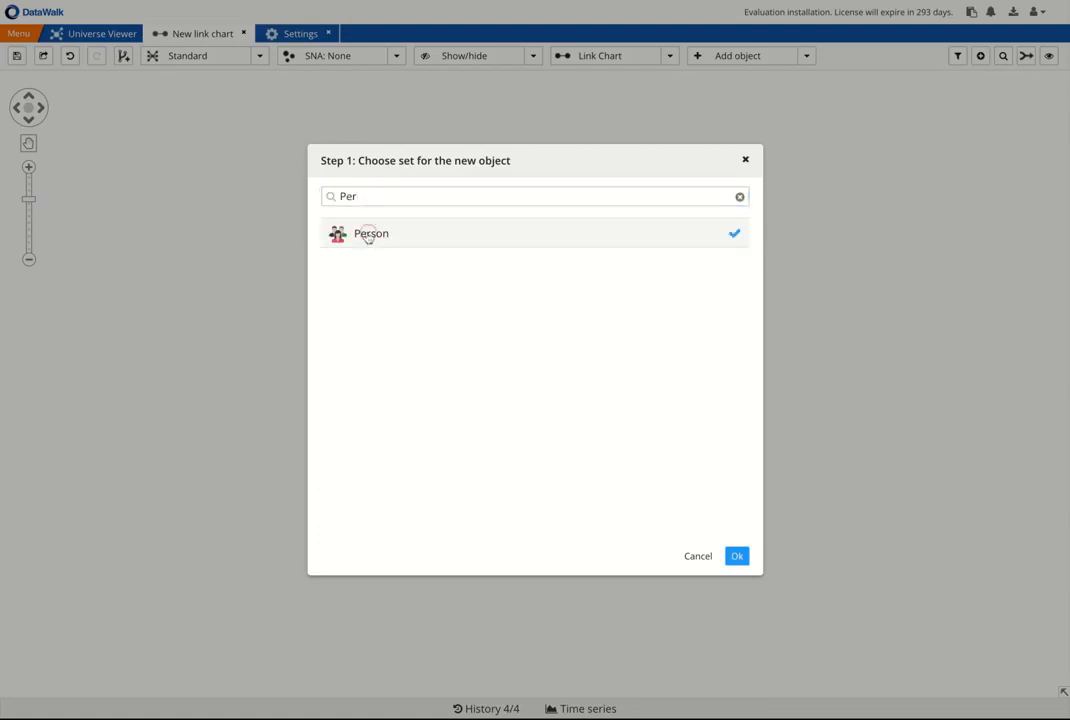
{"action": "left_click", "coordinate": [737, 556]}
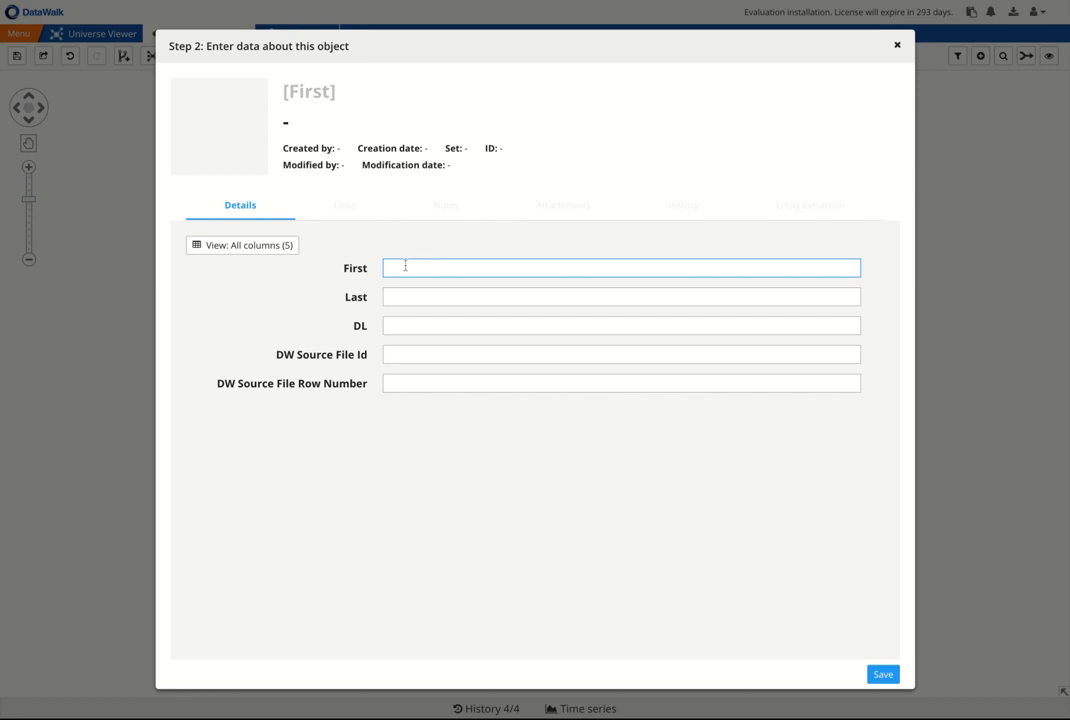
Enter the new person's first name, last name and DL number, save the object and close the form
{"action": "type", "text": "Johbn"}
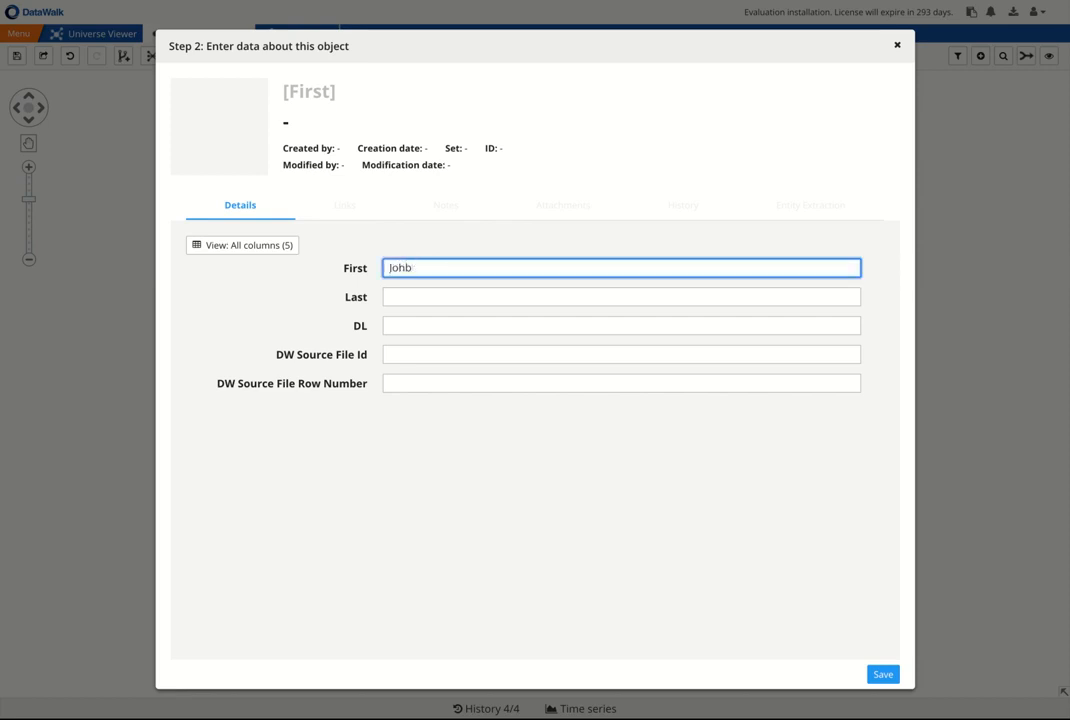
{"action": "key", "text": "Tab"}
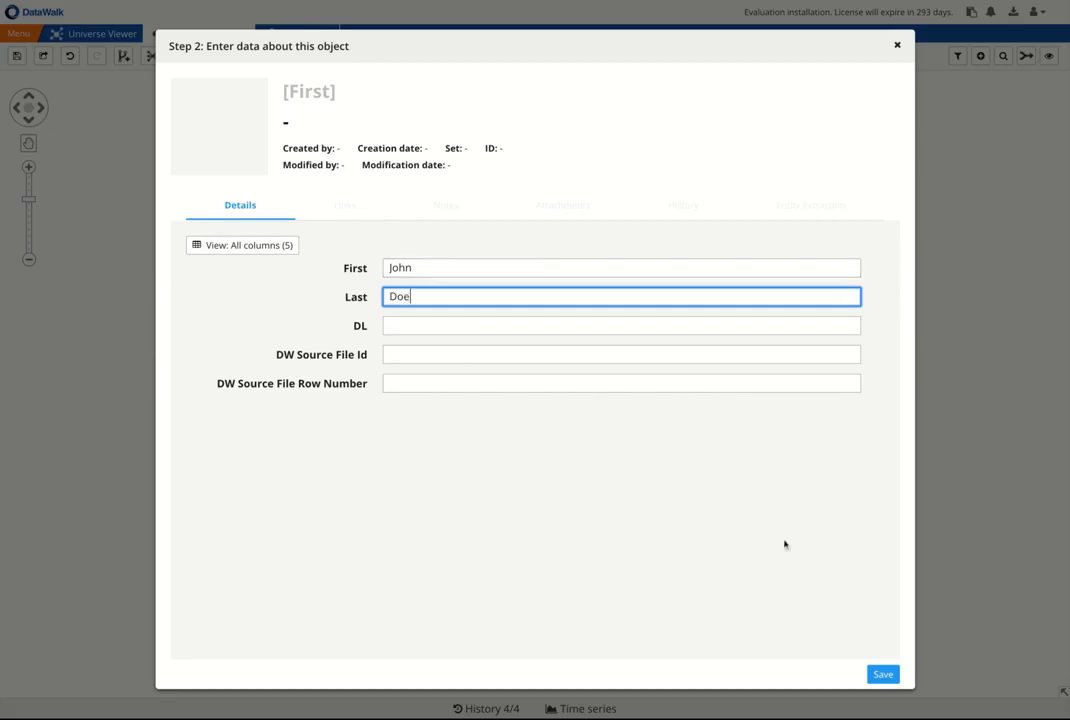
{"action": "left_click", "coordinate": [473, 322]}
{"action": "type", "text": "81928"}
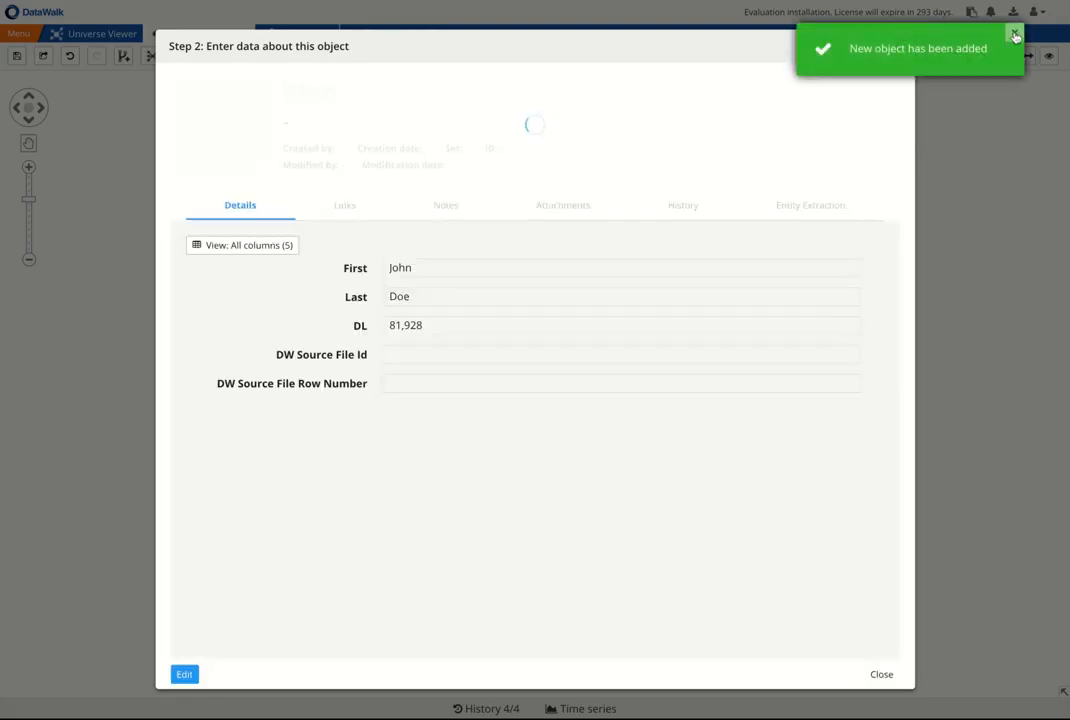
{"action": "left_click", "coordinate": [1015, 36]}
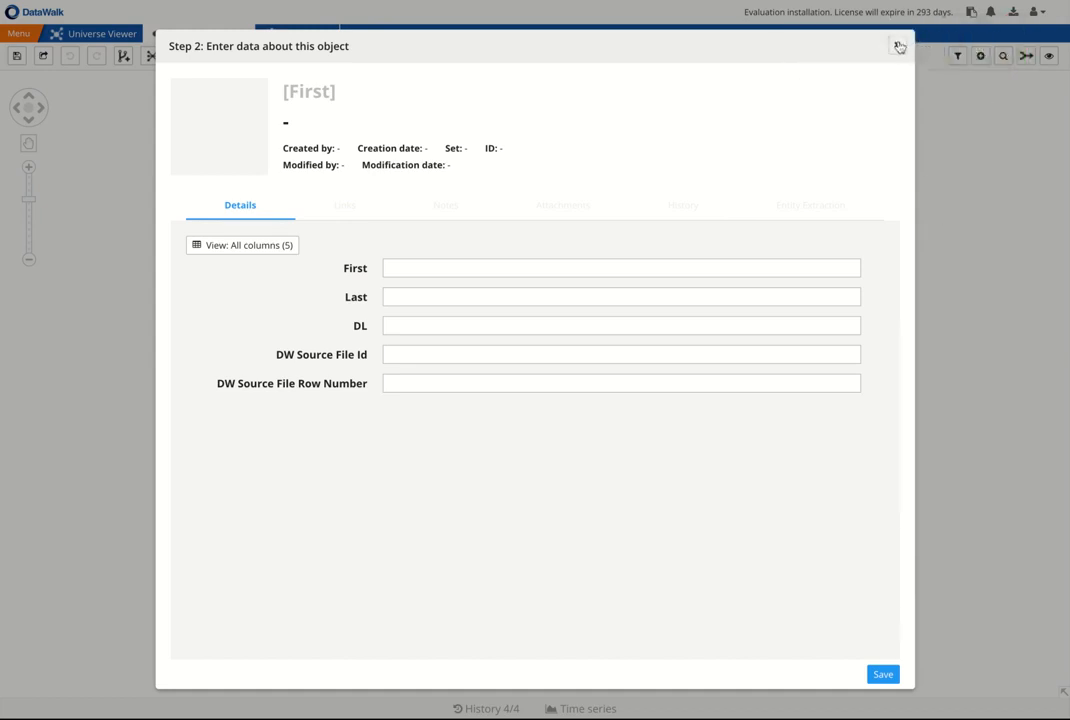
{"action": "left_click", "coordinate": [898, 45]}
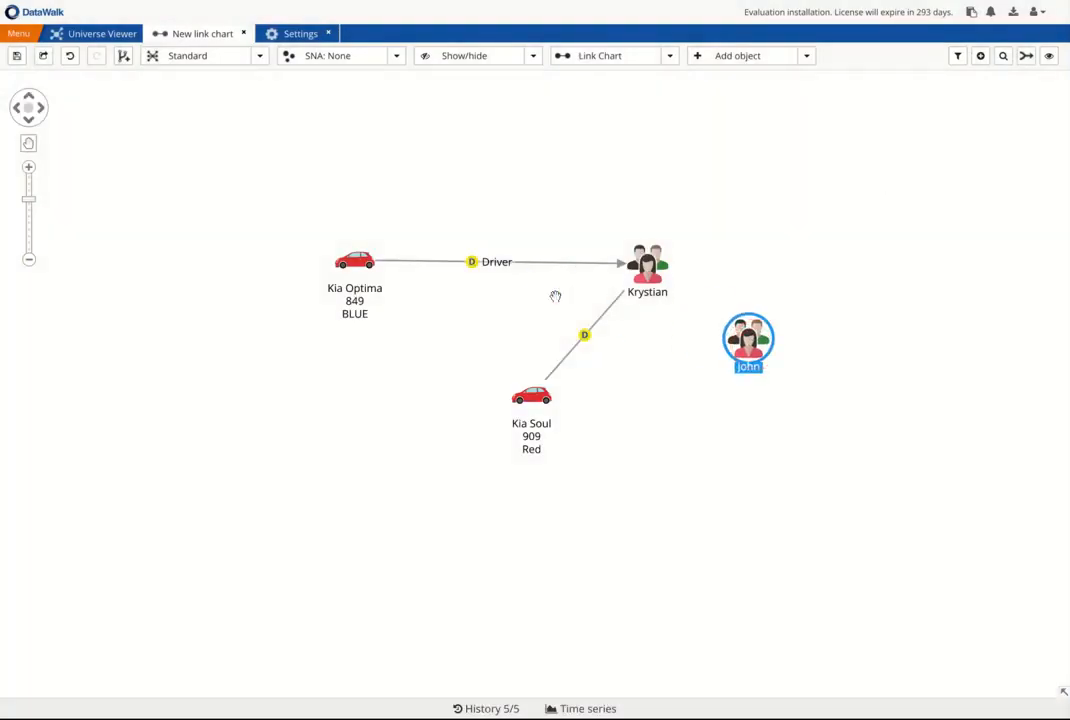
In the Universe Viewer, create a connection from the Person set to itself without rules, named Link Relation
{"action": "left_click", "coordinate": [80, 36]}
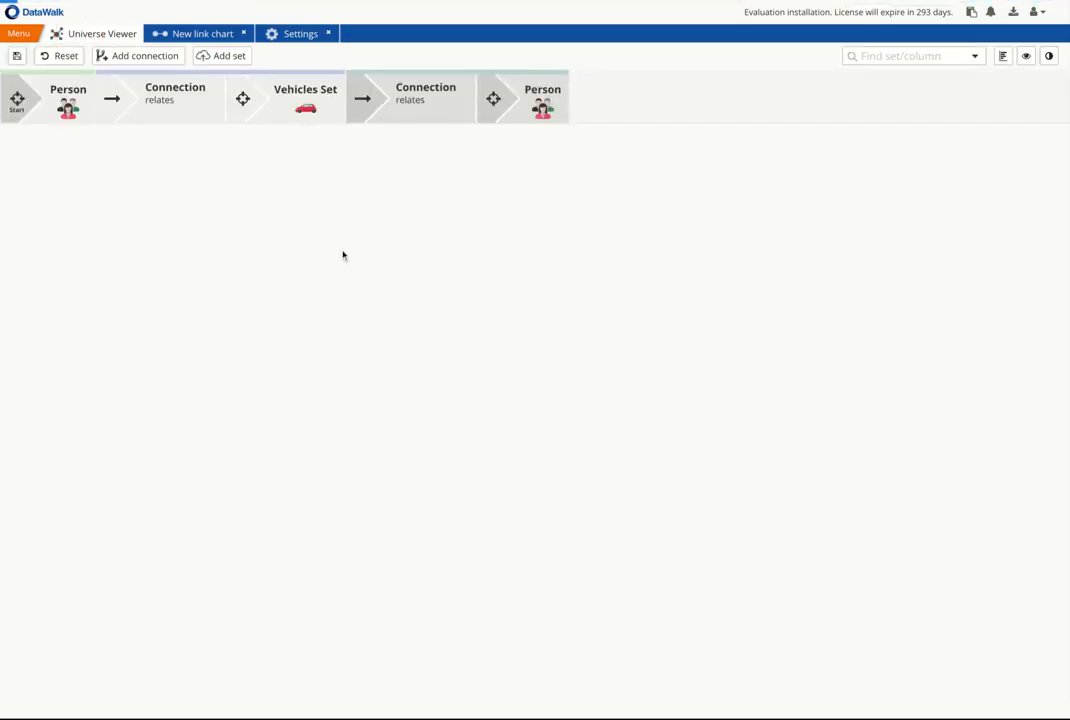
{"action": "left_click", "coordinate": [115, 57]}
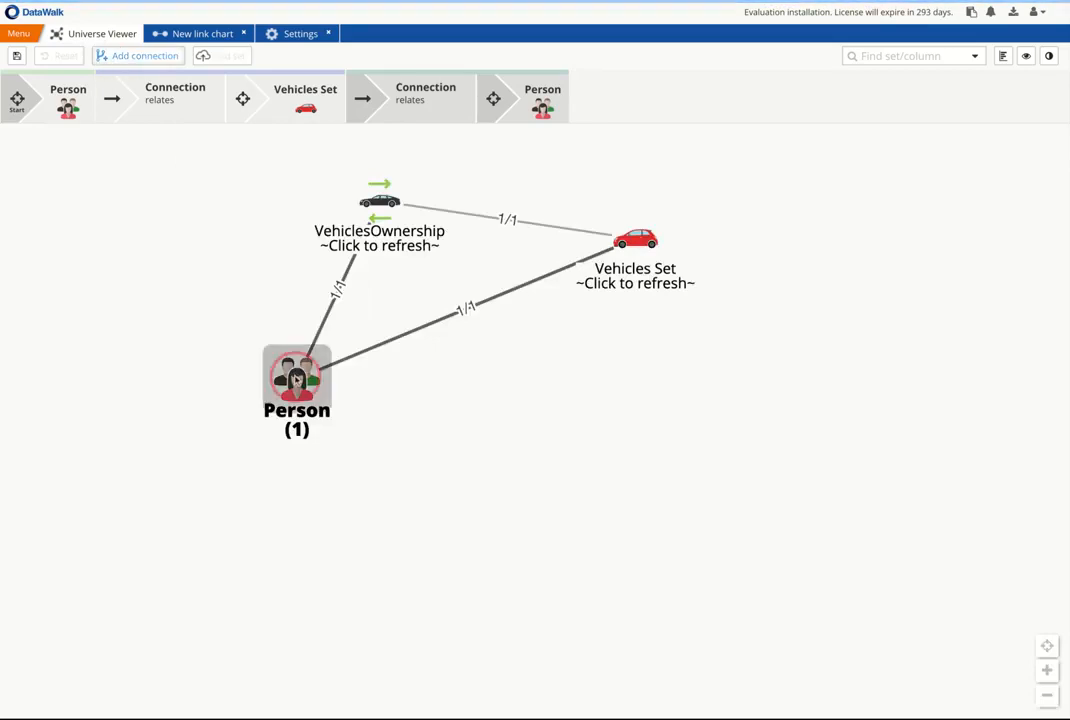
{"action": "mouse_move", "coordinate": [296, 375]}
{"action": "left_mouse_down"}
{"action": "mouse_move", "coordinate": [131, 251]}
{"action": "mouse_move", "coordinate": [297, 378]}
{"action": "left_mouse_up"}
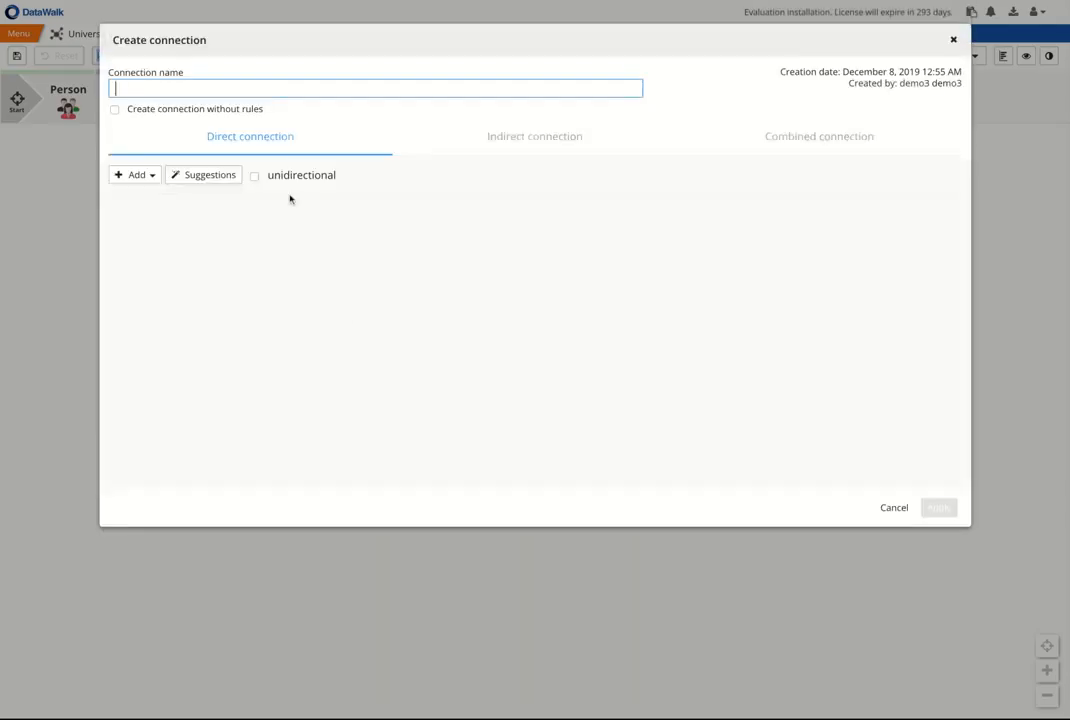
{"action": "left_click", "coordinate": [160, 109]}
{"action": "left_click", "coordinate": [135, 87]}
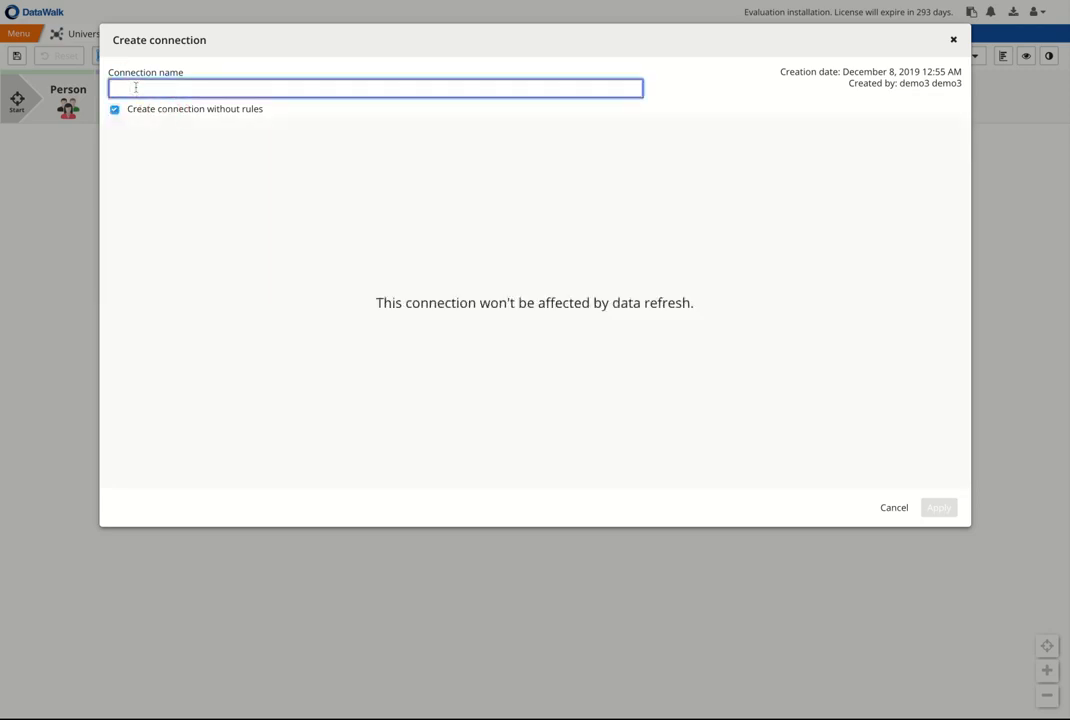
{"action": "type", "text": "Link Relation"}
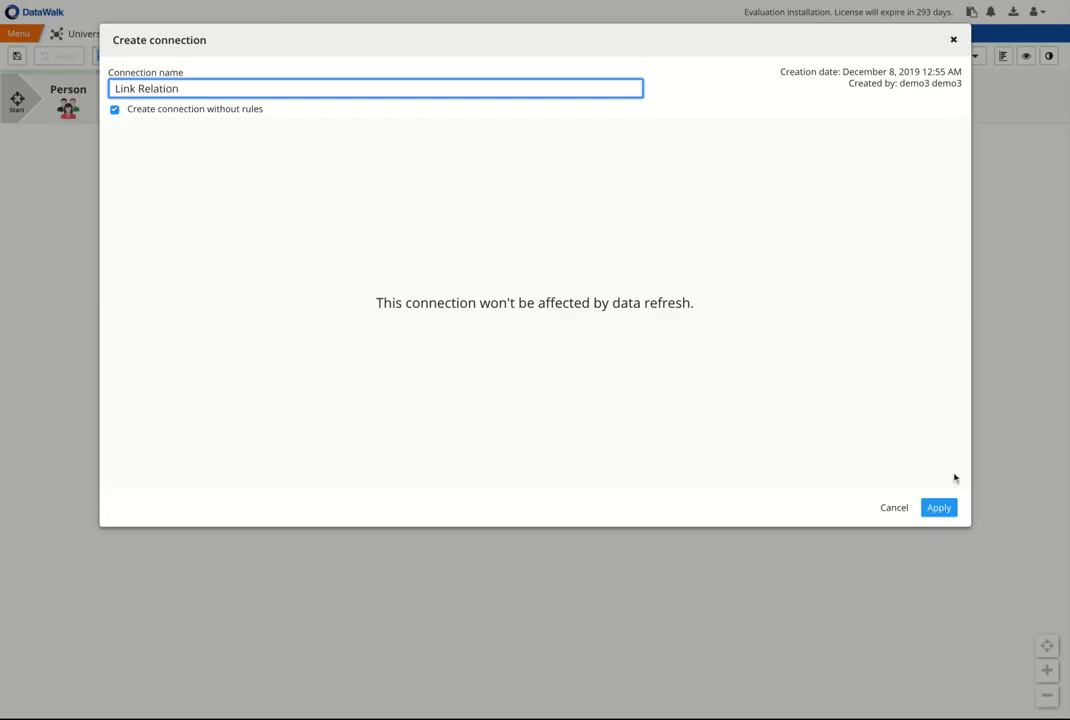
{"action": "left_click", "coordinate": [938, 507]}
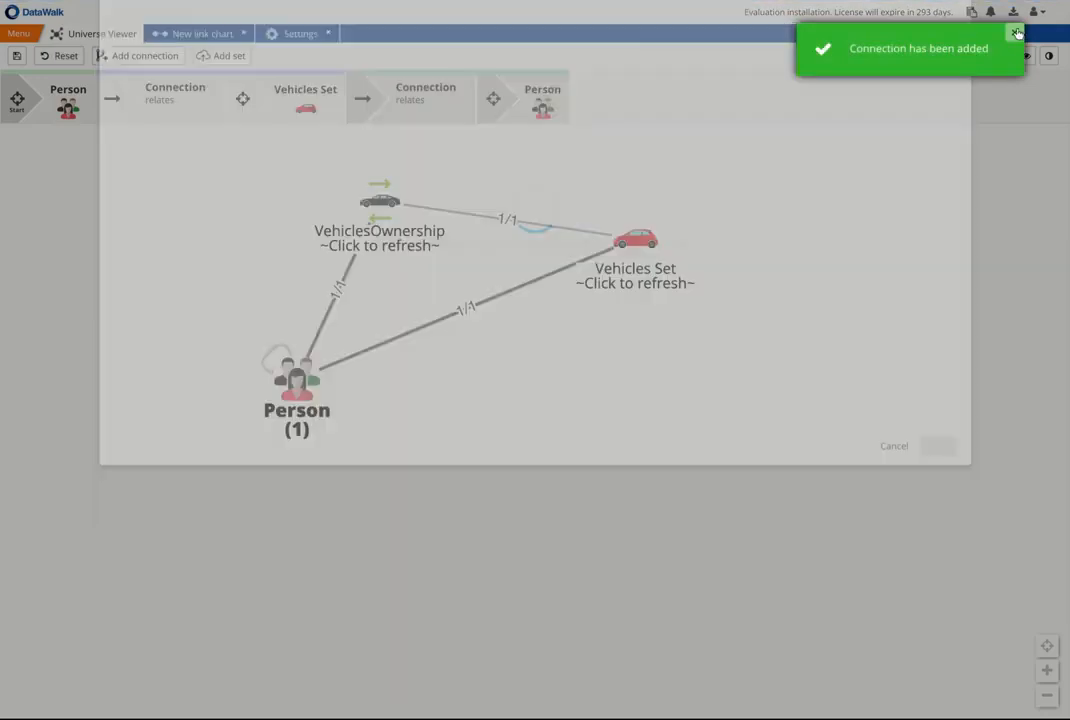
{"action": "left_click", "coordinate": [1016, 32]}
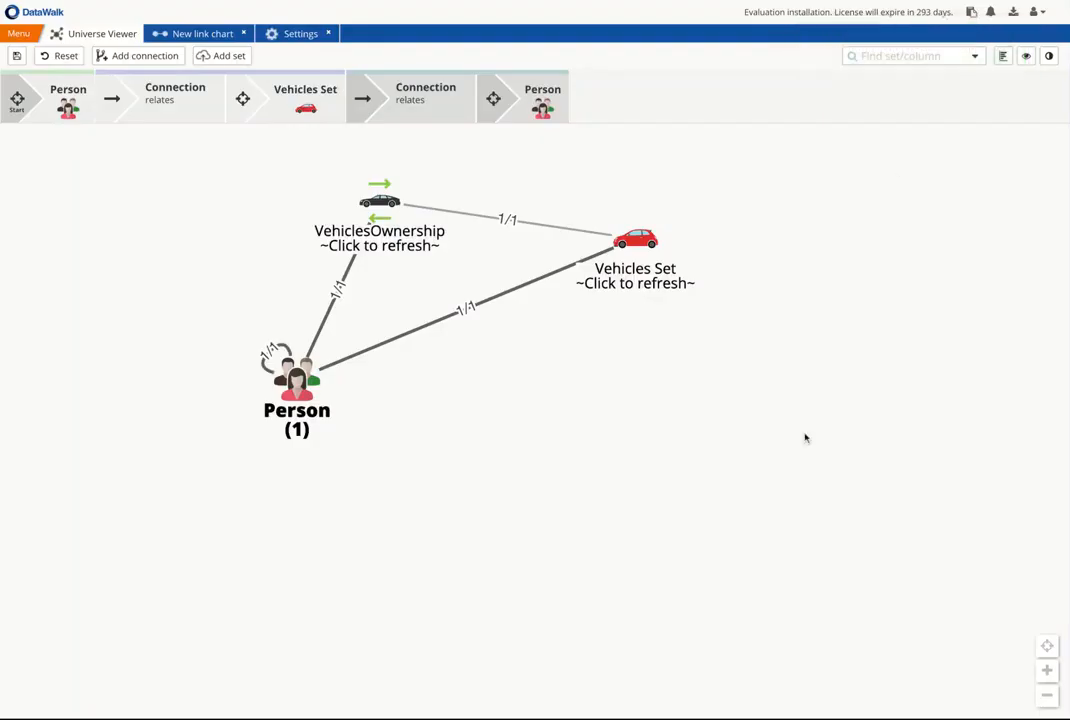
Return to the link chart and connect the existing person to the newly added person with the Link Relation connection
{"action": "left_click", "coordinate": [217, 35]}
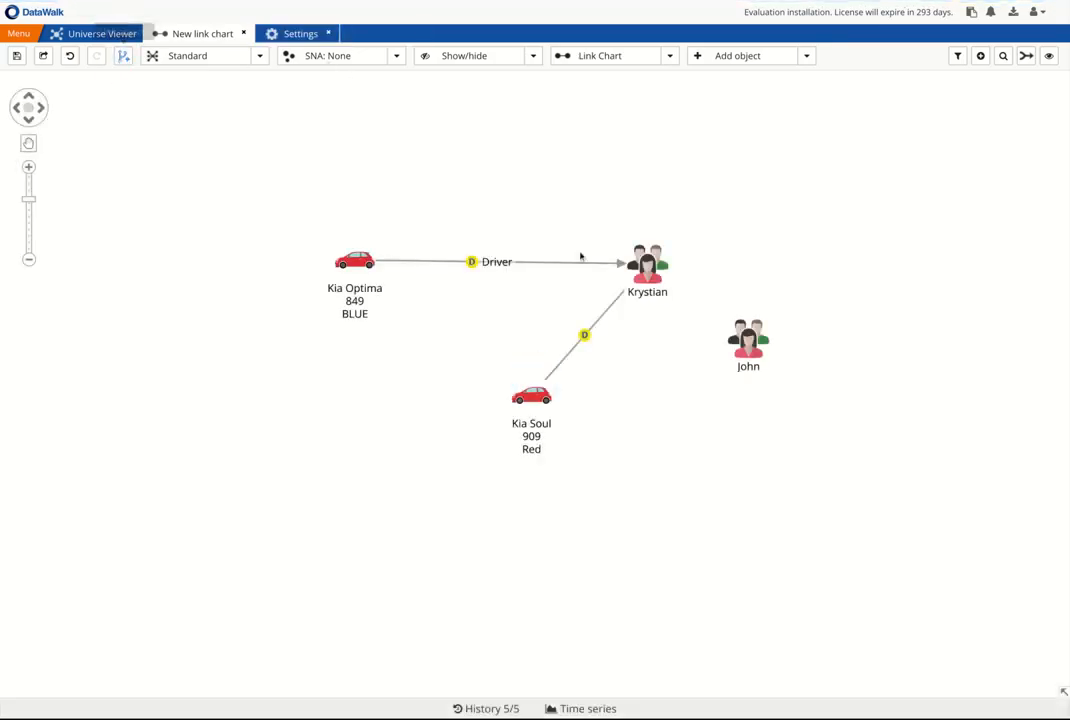
{"action": "left_click_drag", "start_coordinate": [649, 272], "coordinate": [748, 342]}
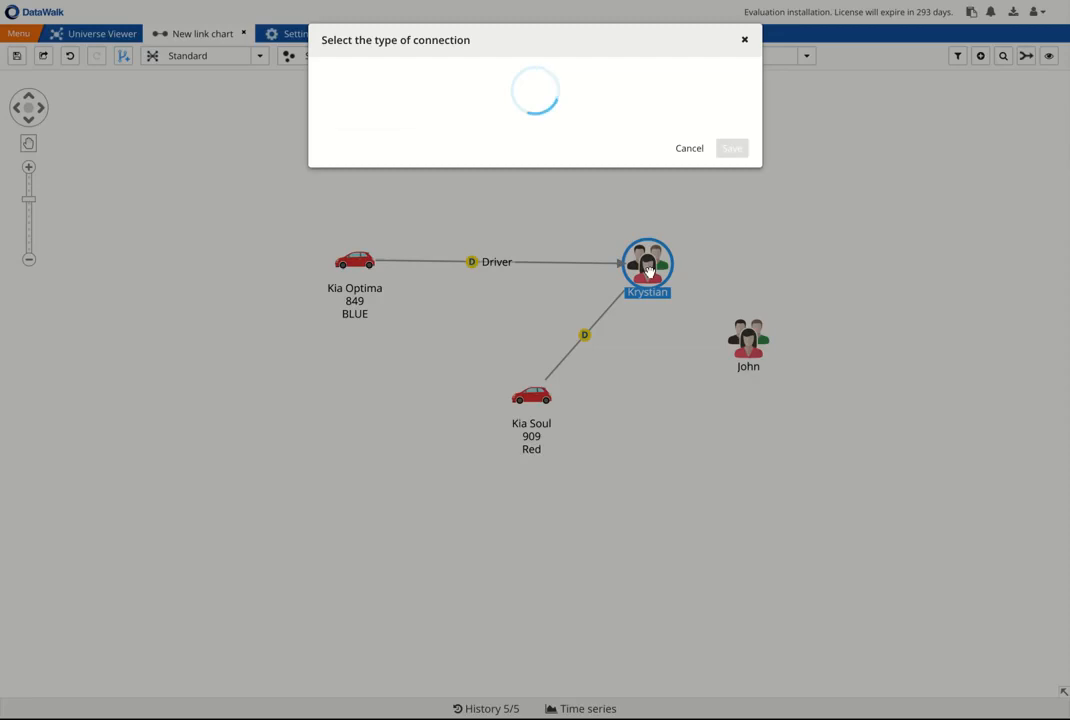
{"action": "left_click", "coordinate": [470, 113]}
{"action": "left_click", "coordinate": [732, 151]}
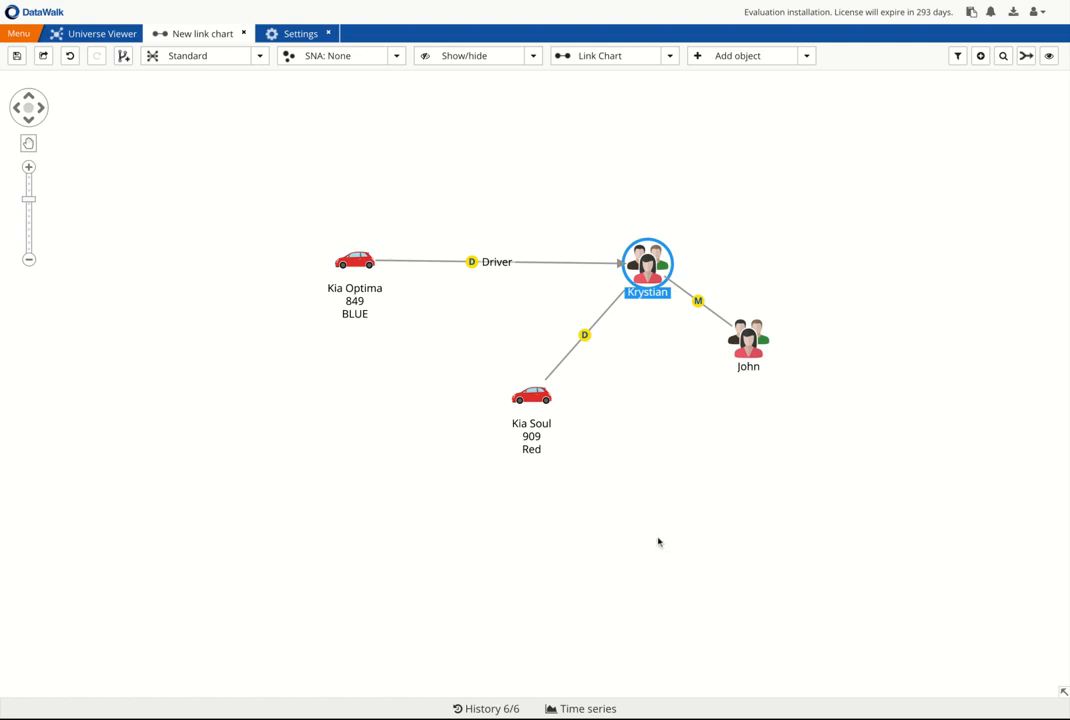
Show connection labels in the link chart and move the newly added person farther from the other person
{"action": "left_click", "coordinate": [533, 55]}
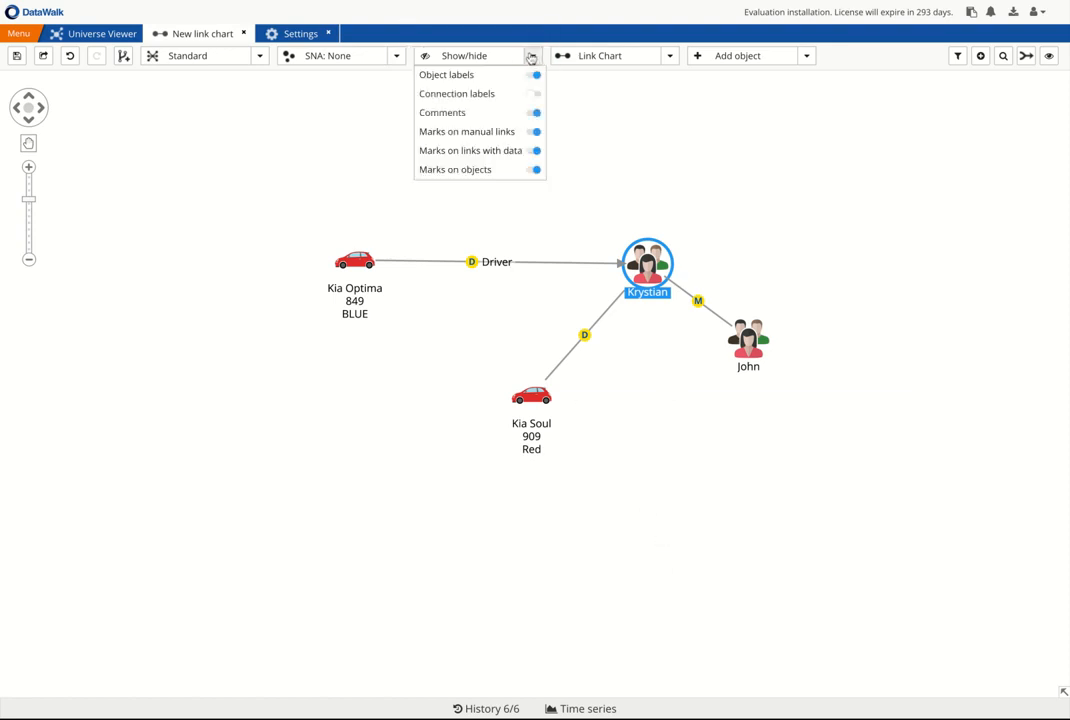
{"action": "left_click", "coordinate": [537, 77]}
{"action": "left_click", "coordinate": [537, 78]}
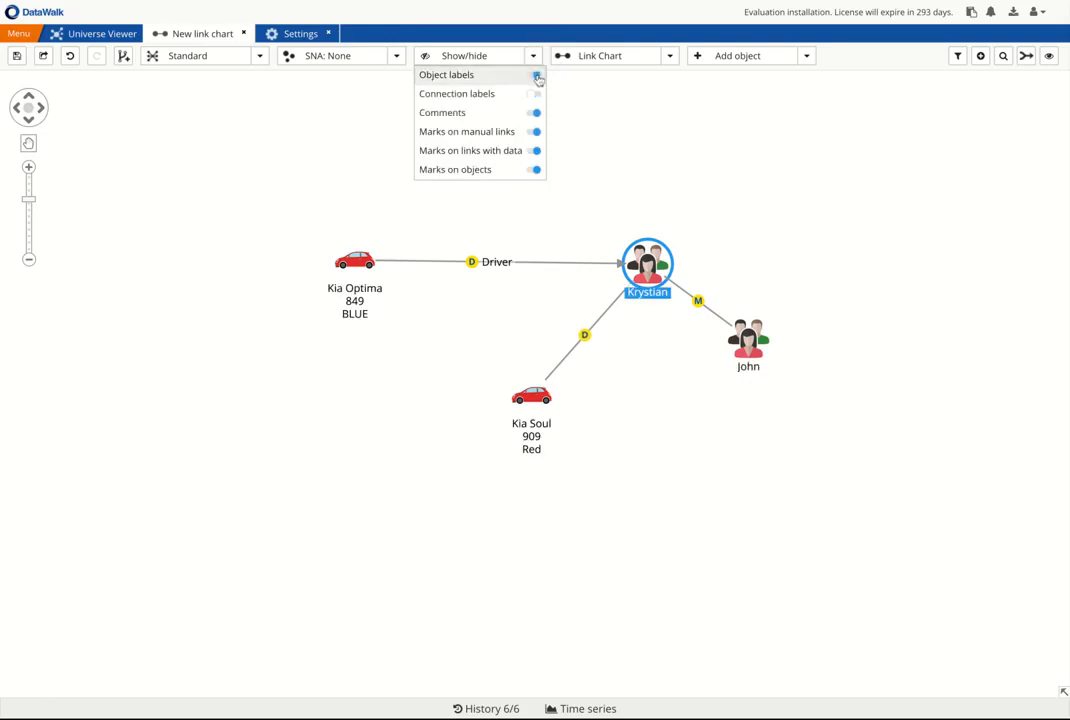
{"action": "left_click", "coordinate": [536, 95]}
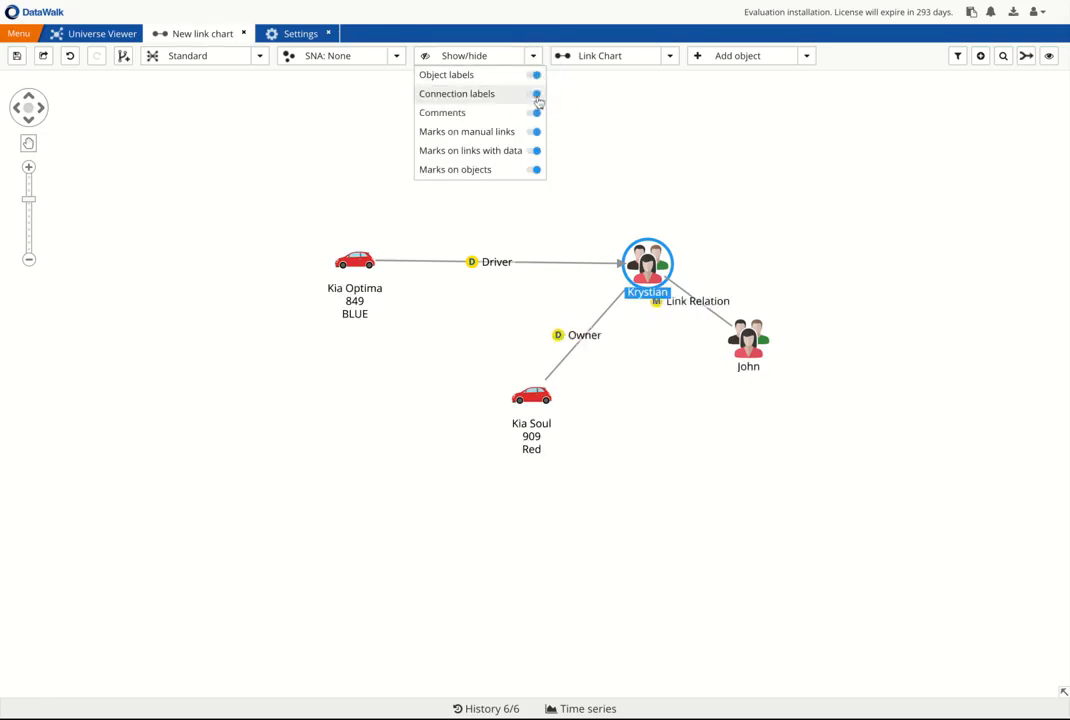
{"action": "left_click", "coordinate": [613, 132]}
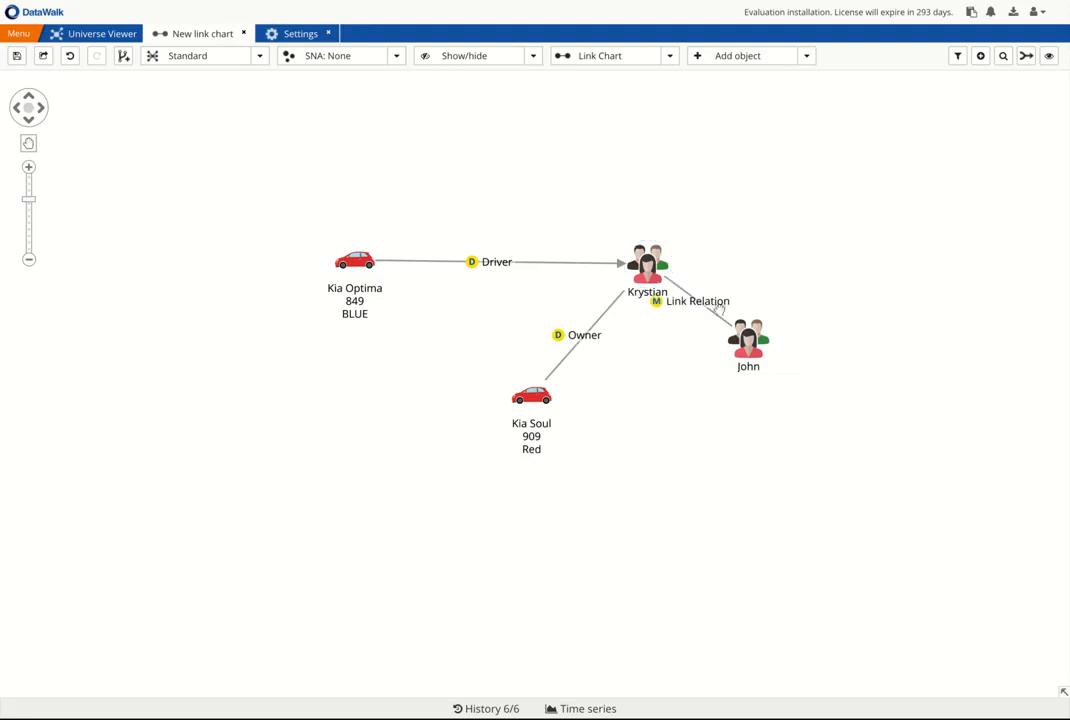
{"action": "left_click_drag", "start_coordinate": [737, 331], "coordinate": [829, 327]}
{"action": "left_click", "coordinate": [744, 411]}
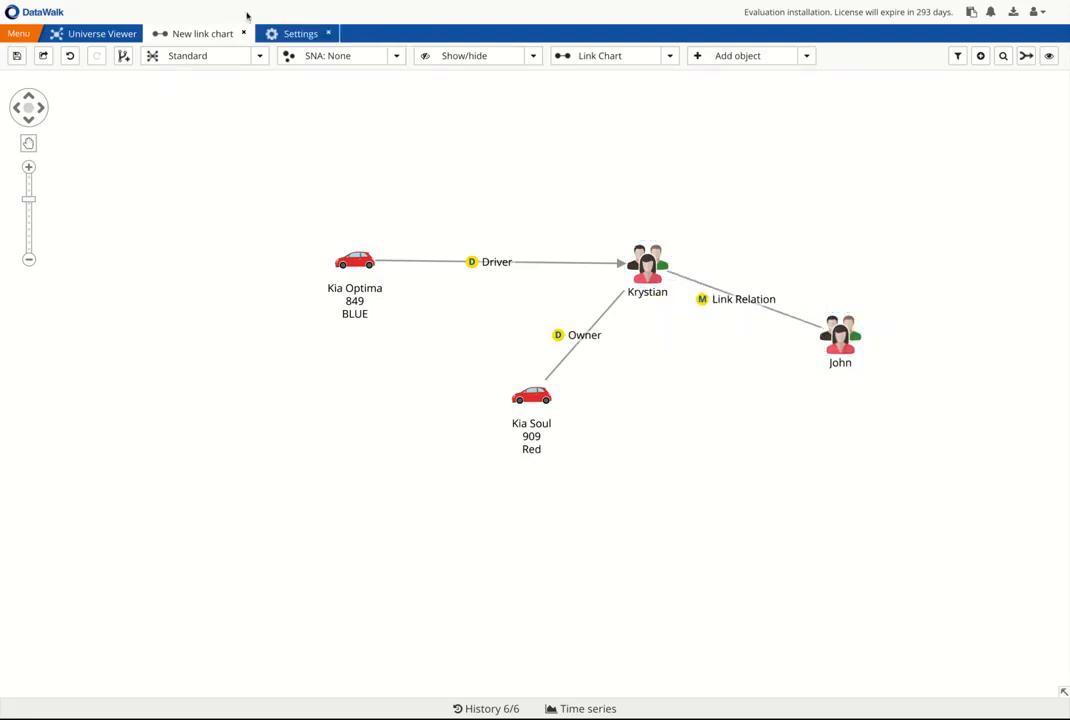
Return to the Universe Viewer and reset the current analysis
{"action": "left_click", "coordinate": [122, 35]}
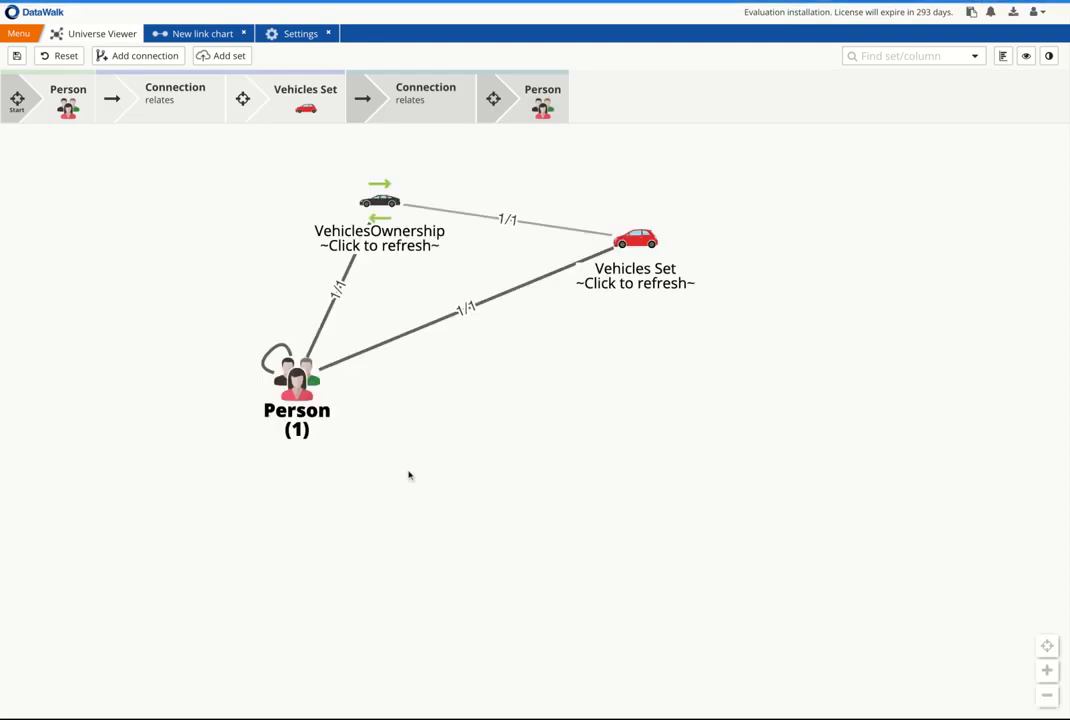
{"action": "left_click", "coordinate": [62, 55]}
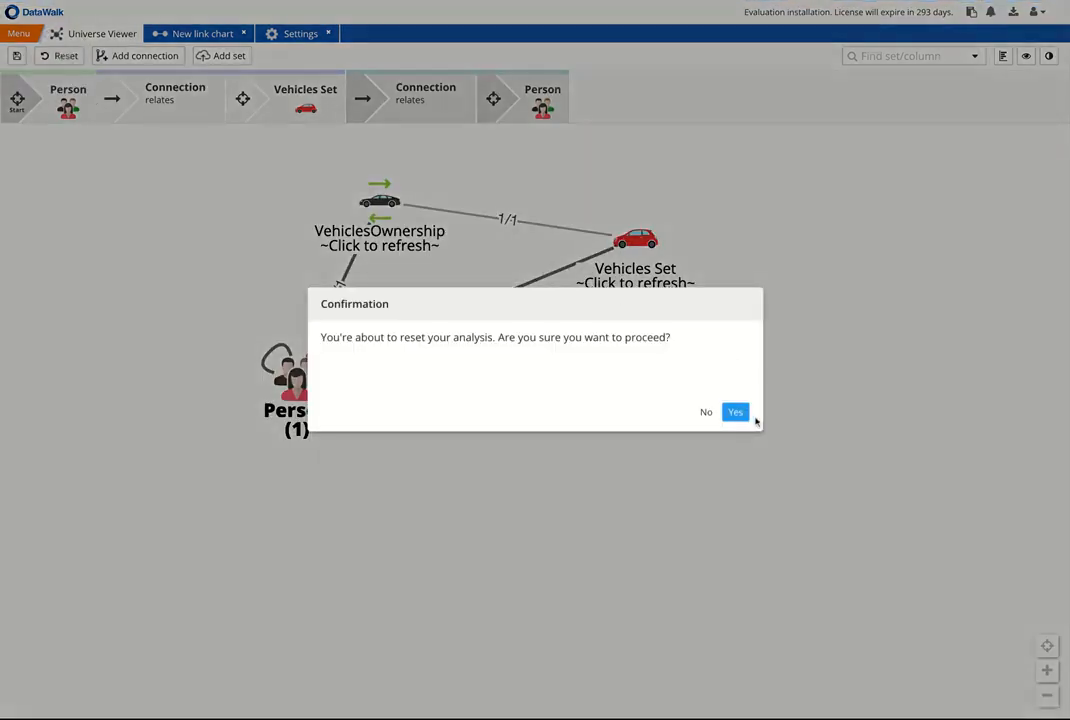
{"action": "left_click", "coordinate": [745, 416]}
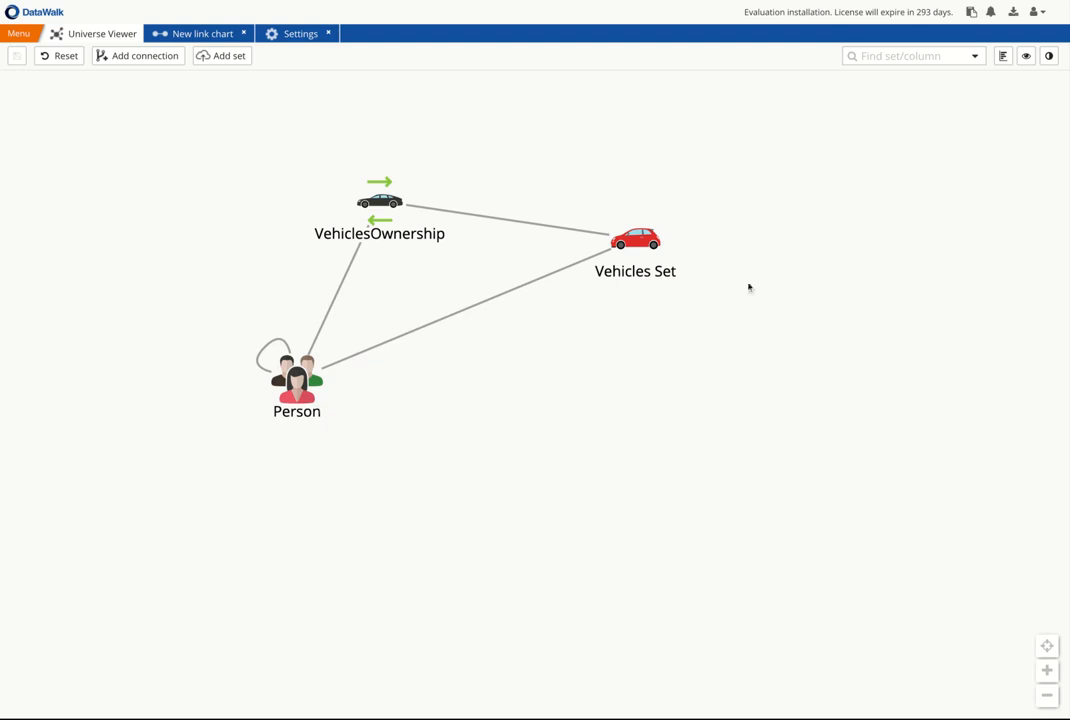
Open the Sets Editor from the settings, then add a set named Relationship and save it
{"action": "left_click", "coordinate": [1035, 11]}
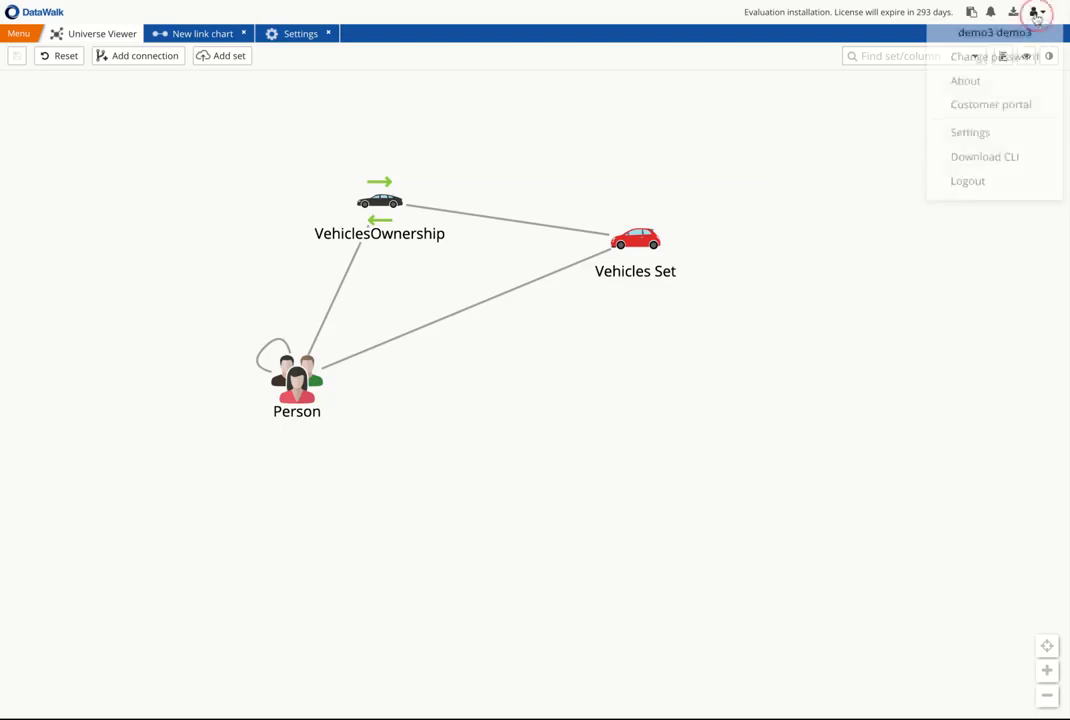
{"action": "left_click", "coordinate": [996, 141]}
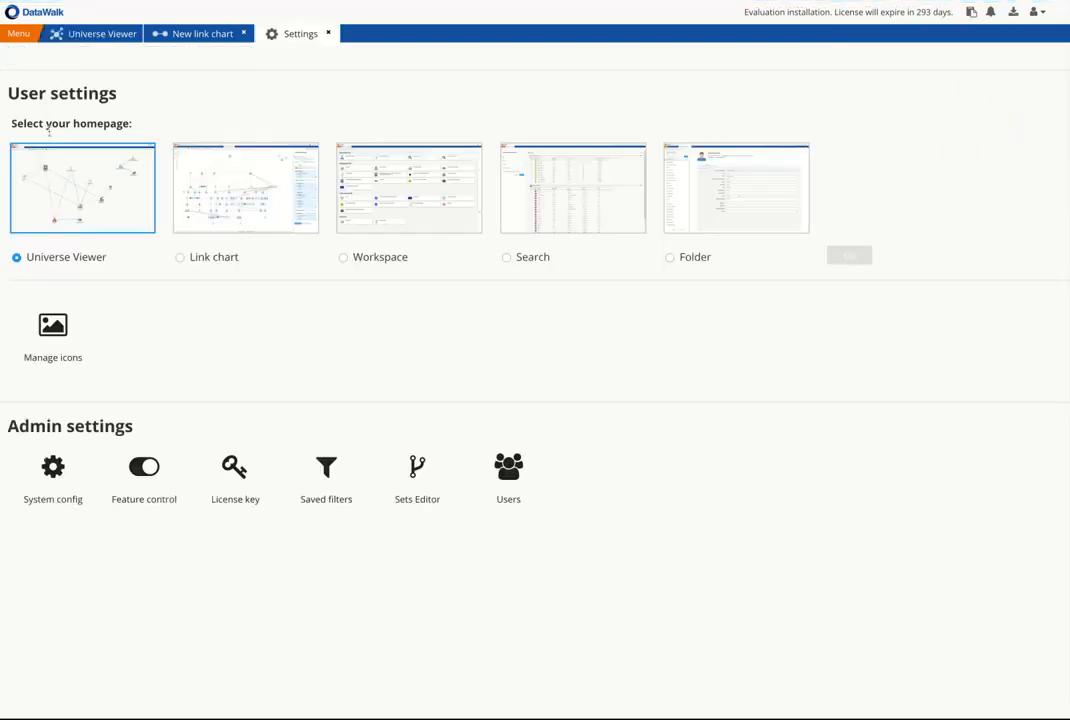
{"action": "left_click", "coordinate": [399, 481]}
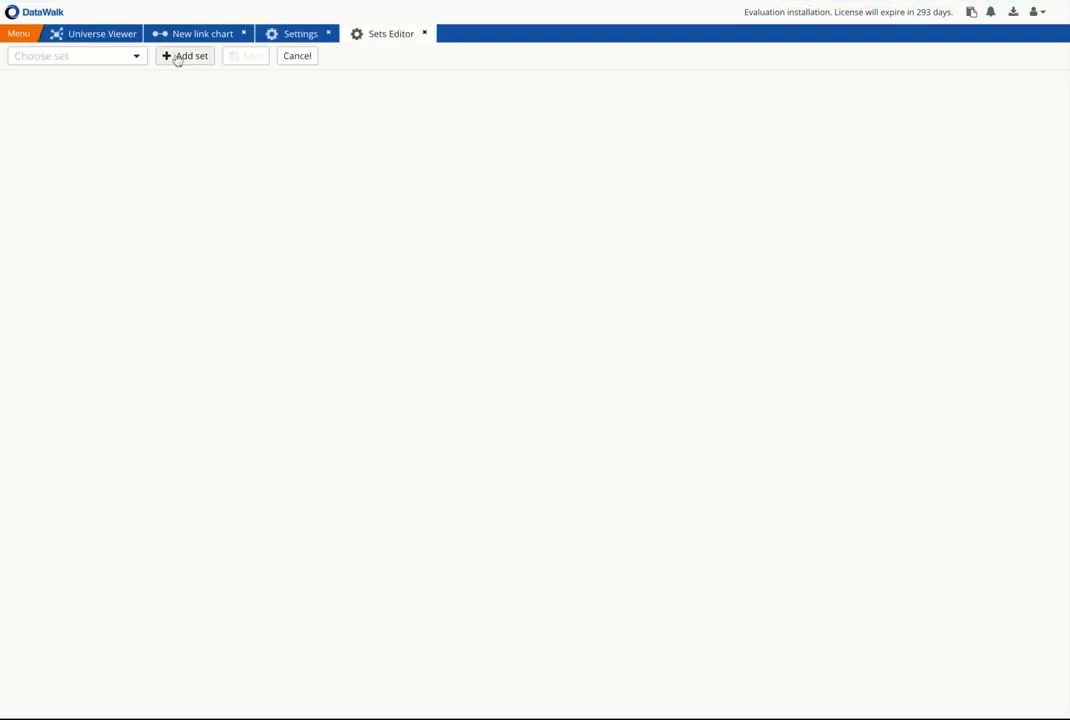
{"action": "left_click", "coordinate": [178, 58]}
{"action": "left_click", "coordinate": [126, 127]}
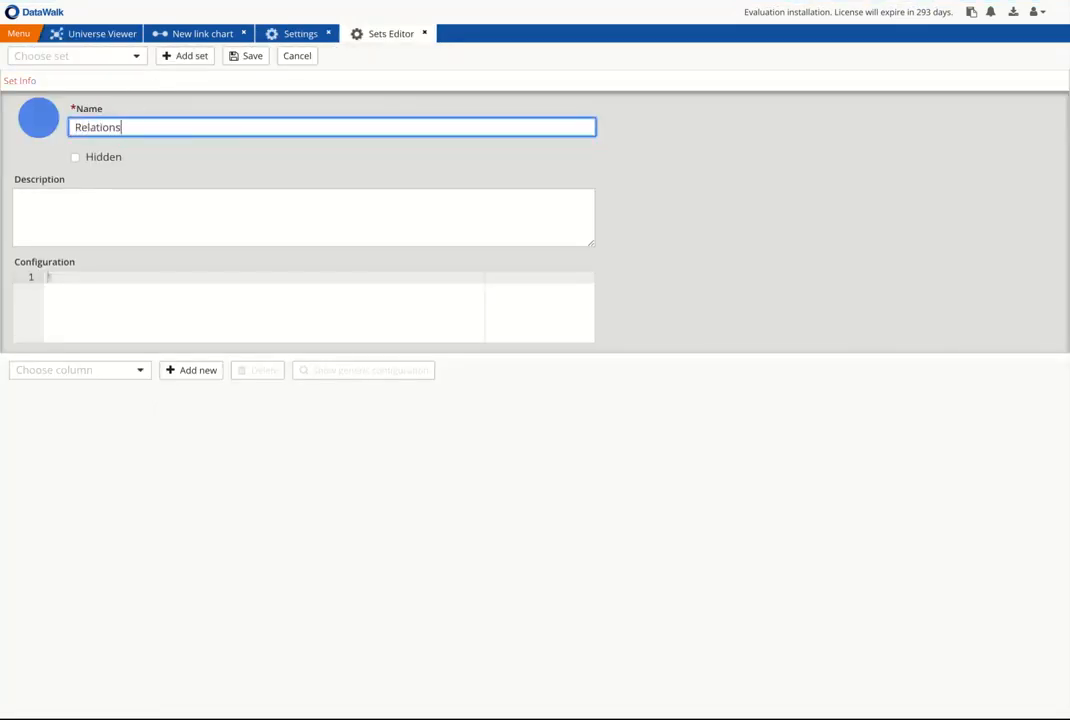
{"action": "type", "text": "Relationship"}
{"action": "left_click", "coordinate": [141, 371]}
{"action": "left_click", "coordinate": [175, 215]}
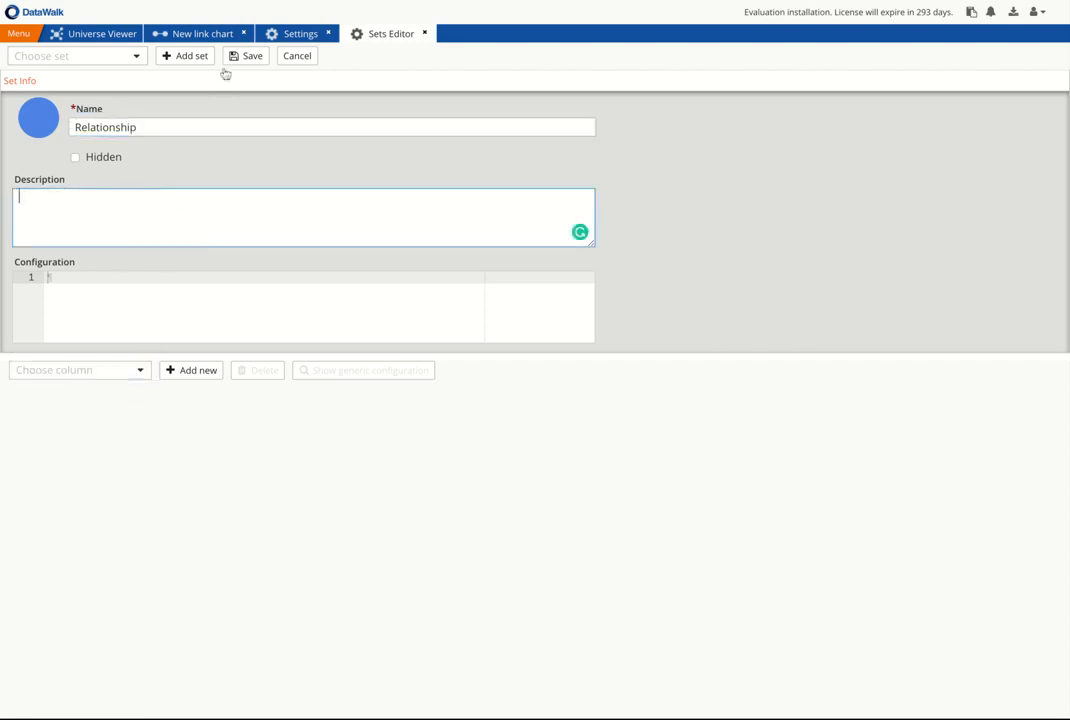
{"action": "left_click", "coordinate": [245, 55]}
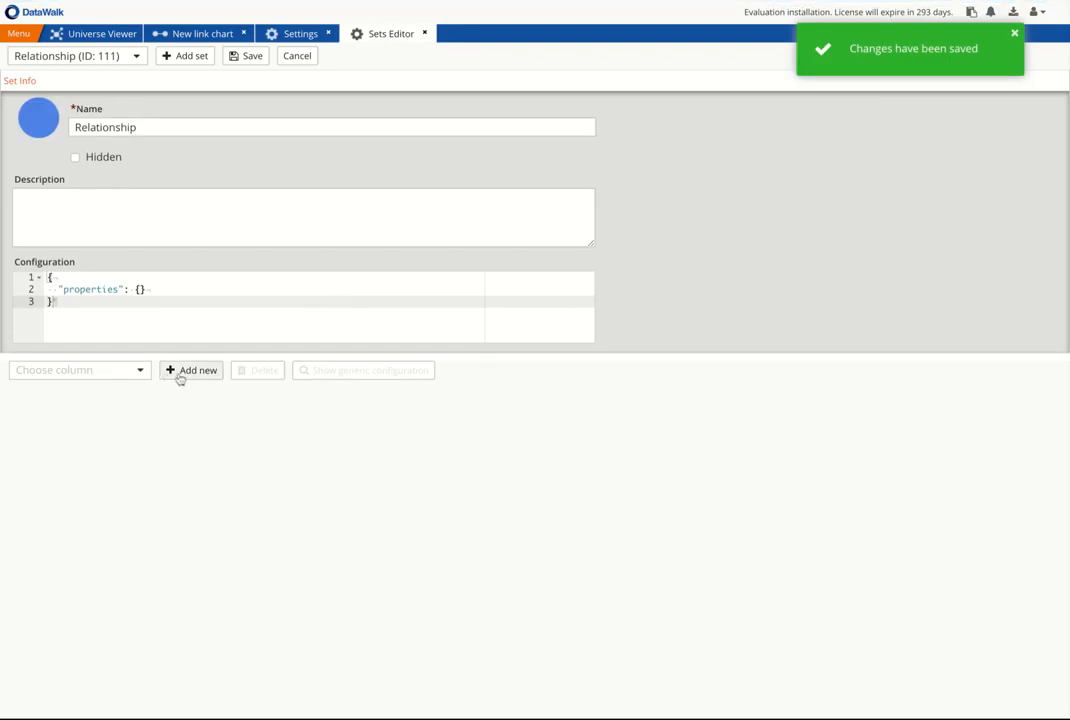
Add a column named Type to the Relationship set with Text data and the Enumeration column type
{"action": "left_click", "coordinate": [180, 377]}
{"action": "left_click", "coordinate": [127, 433]}
{"action": "type", "text": "Typ"}
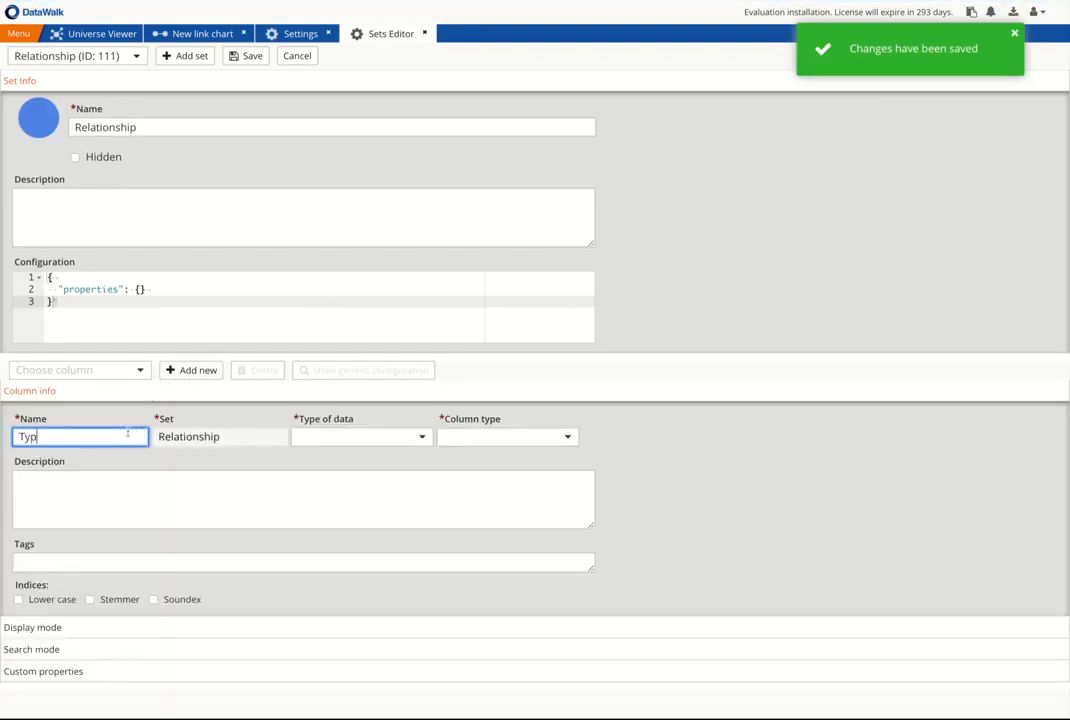
{"action": "type", "text": "e"}
{"action": "left_click", "coordinate": [421, 437]}
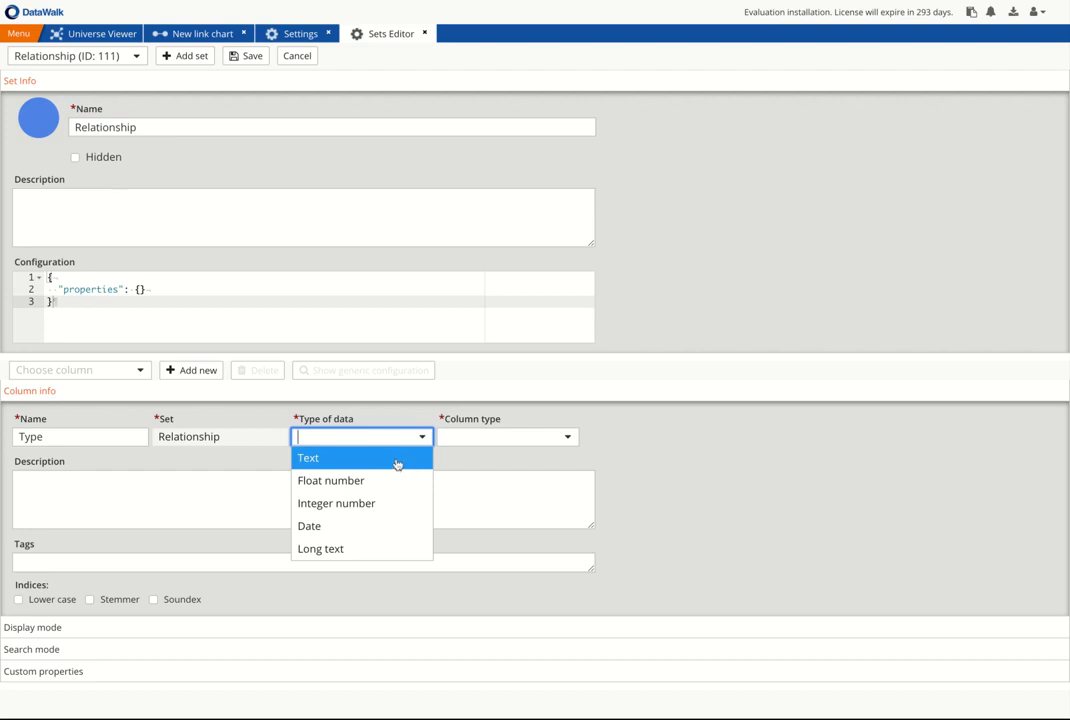
{"action": "left_click", "coordinate": [397, 464]}
{"action": "left_click", "coordinate": [568, 437]}
{"action": "left_click", "coordinate": [509, 504]}
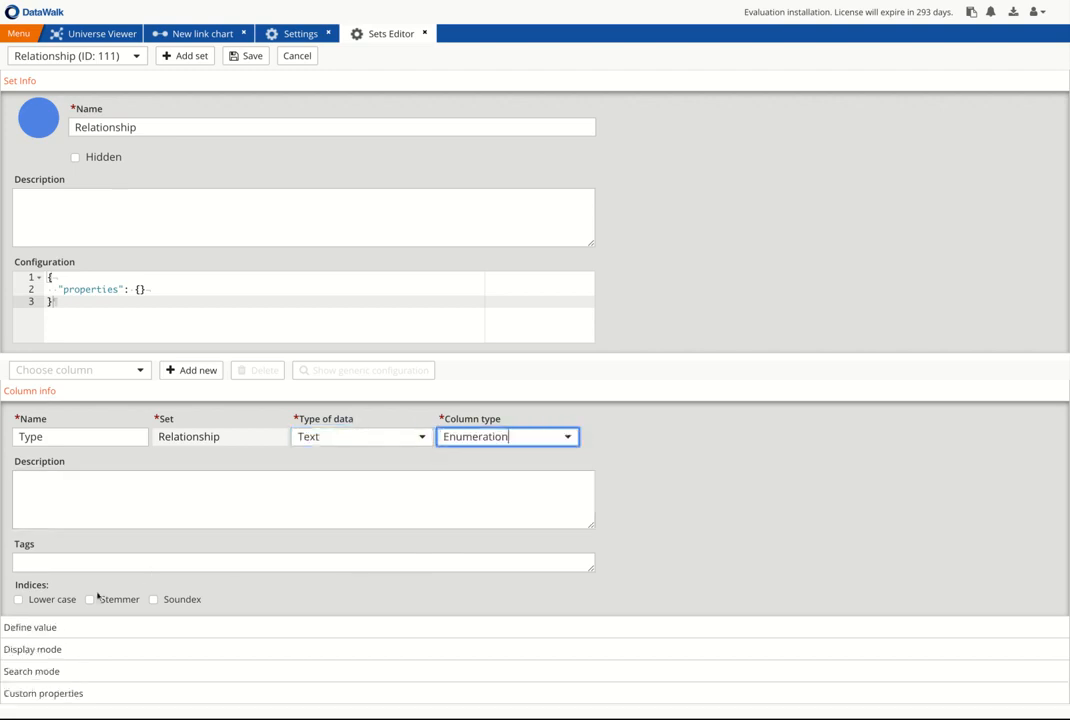
Define the Type column's discrete values as Friend, Employer and Employee, and save the set
{"action": "left_click", "coordinate": [48, 627]}
{"action": "left_click", "coordinate": [50, 473]}
{"action": "type", "text": "Friend"}
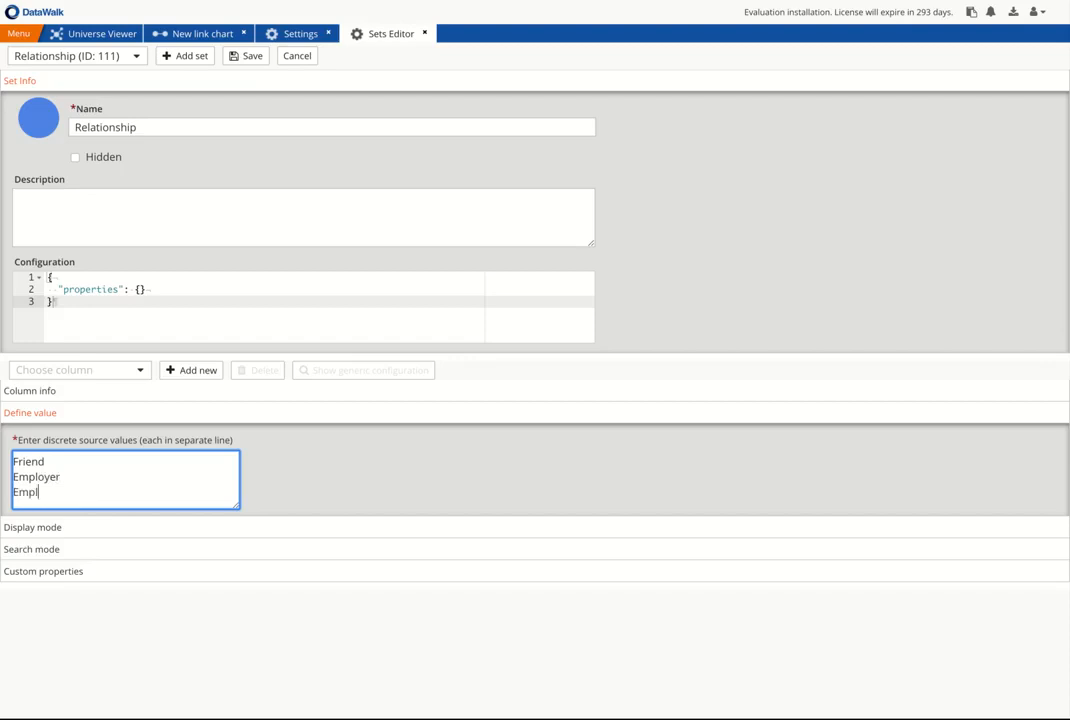
{"action": "double_click", "coordinate": [330, 497]}
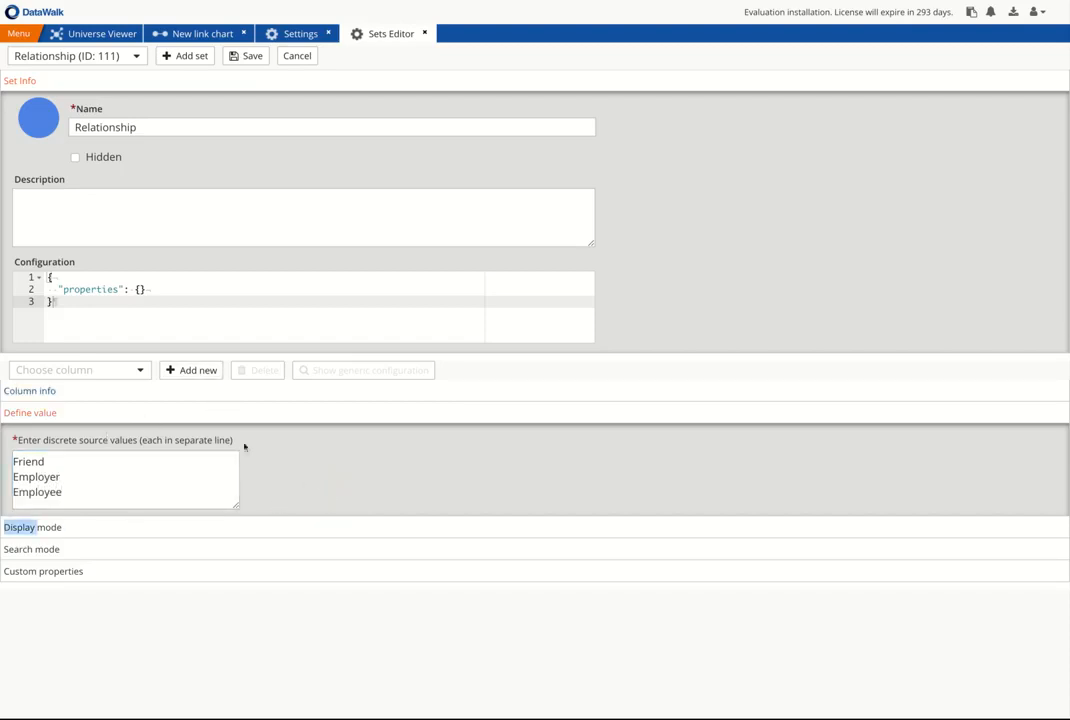
{"action": "left_click", "coordinate": [241, 62]}
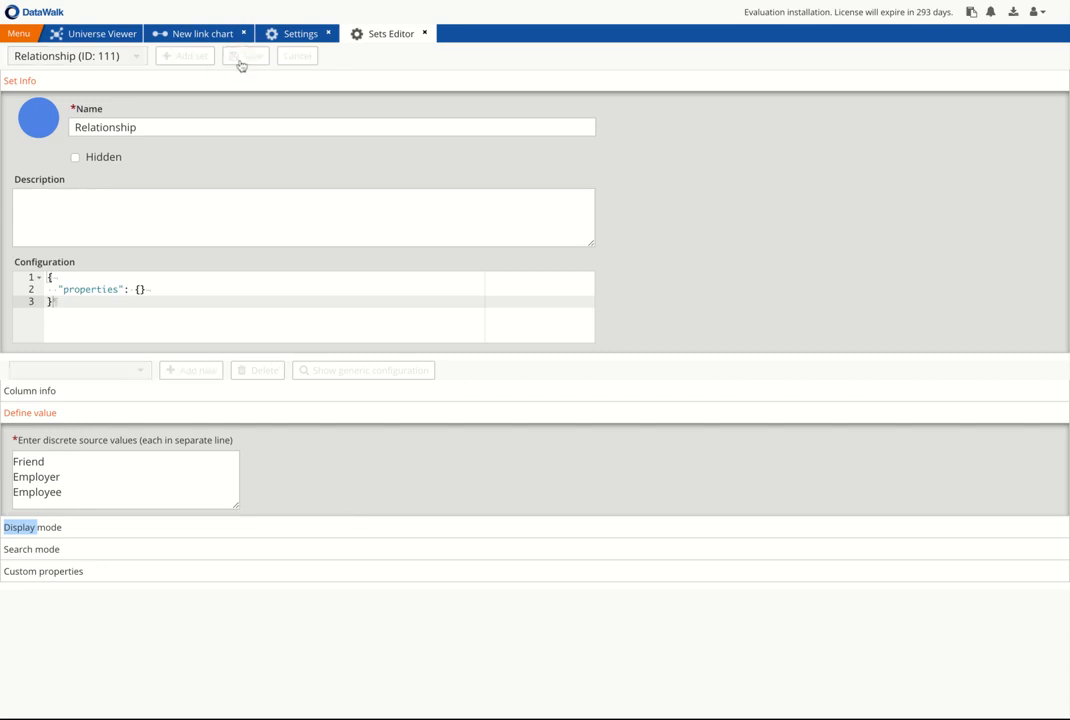
Add a From column to the Relationship set with Date data and the Standard column type, and save
{"action": "left_click", "coordinate": [180, 376]}
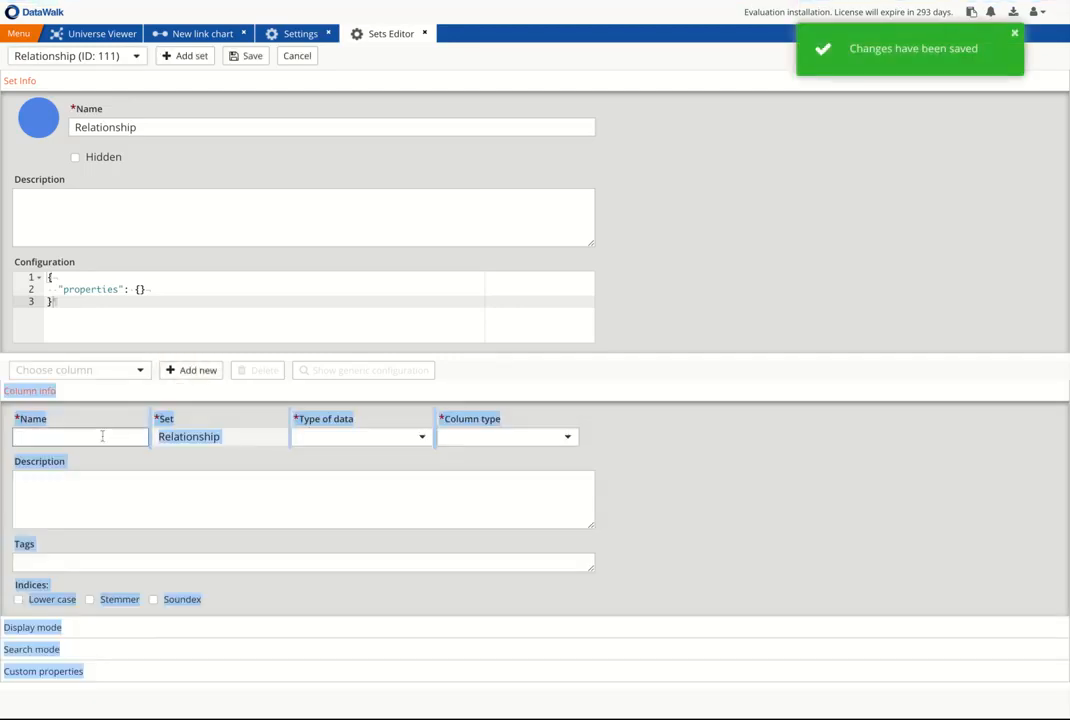
{"action": "left_click", "coordinate": [102, 436]}
{"action": "type", "text": "From"}
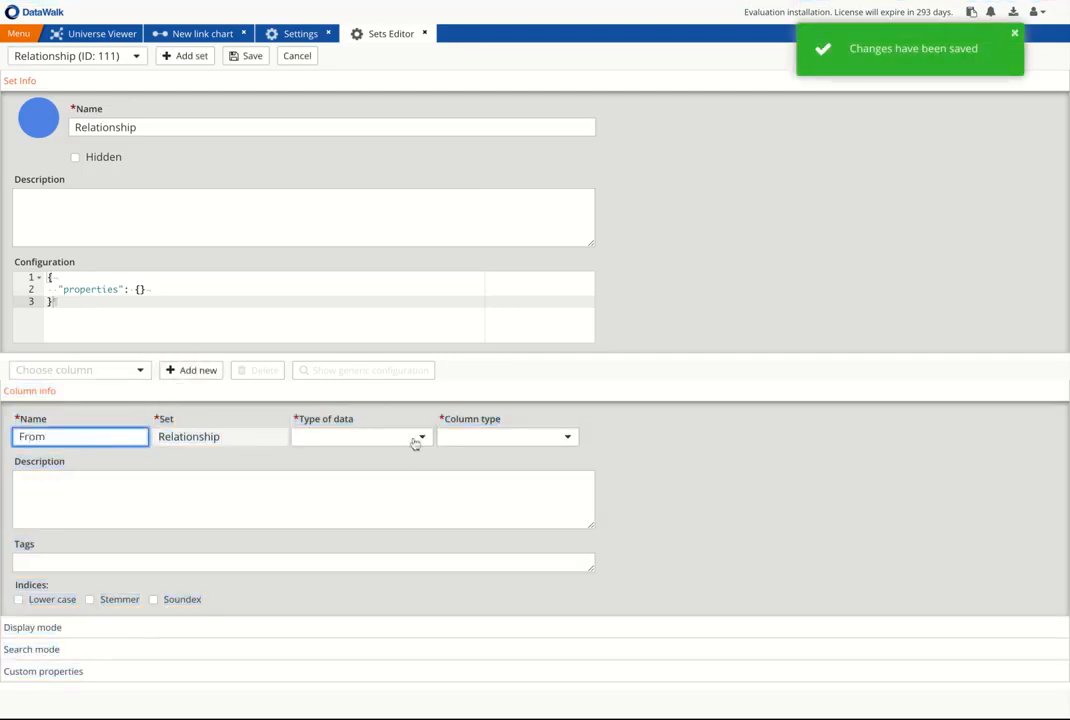
{"action": "left_click", "coordinate": [415, 443]}
{"action": "left_click", "coordinate": [358, 528]}
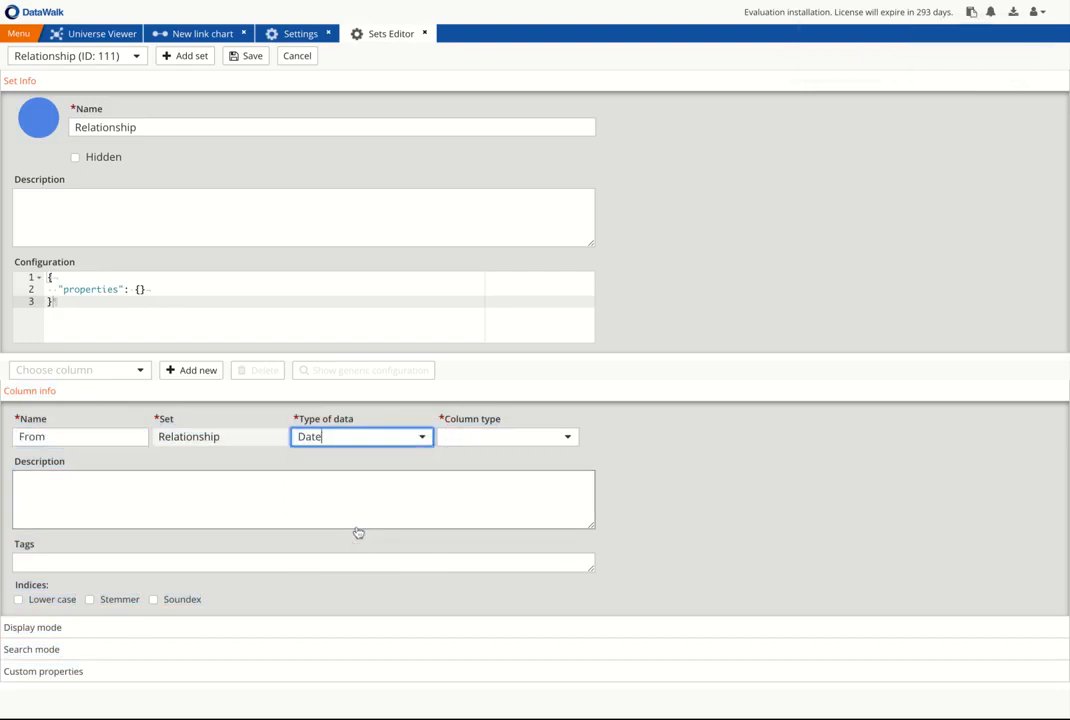
{"action": "left_click", "coordinate": [556, 436]}
{"action": "left_click", "coordinate": [537, 479]}
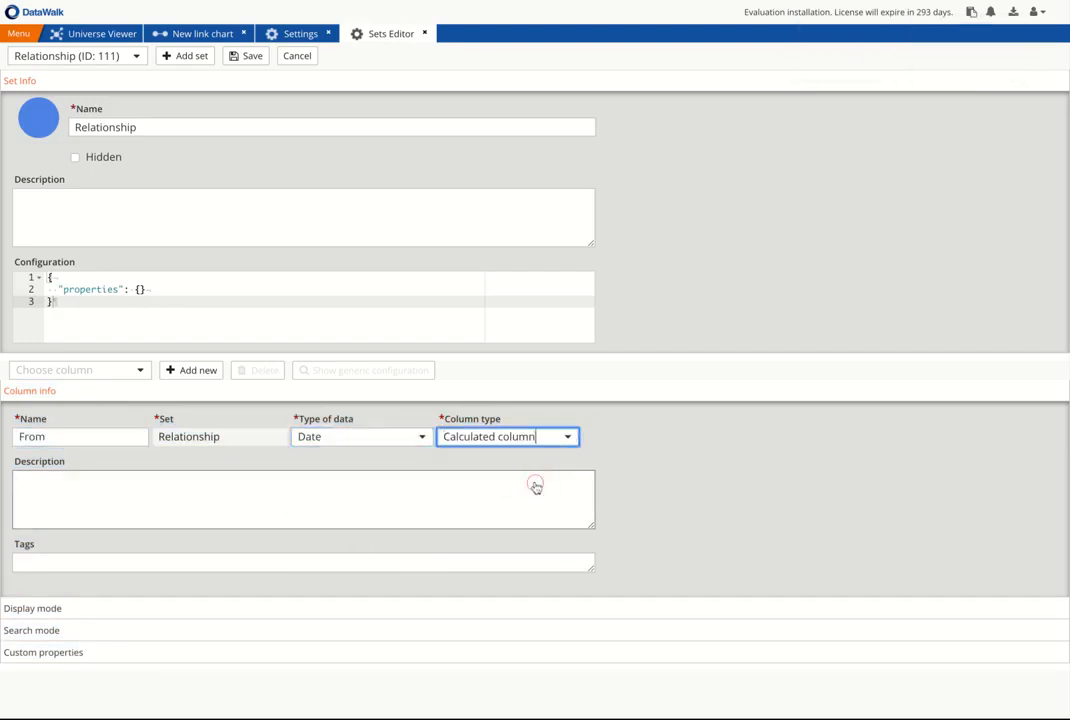
{"action": "left_click", "coordinate": [566, 437]}
{"action": "left_click", "coordinate": [520, 458]}
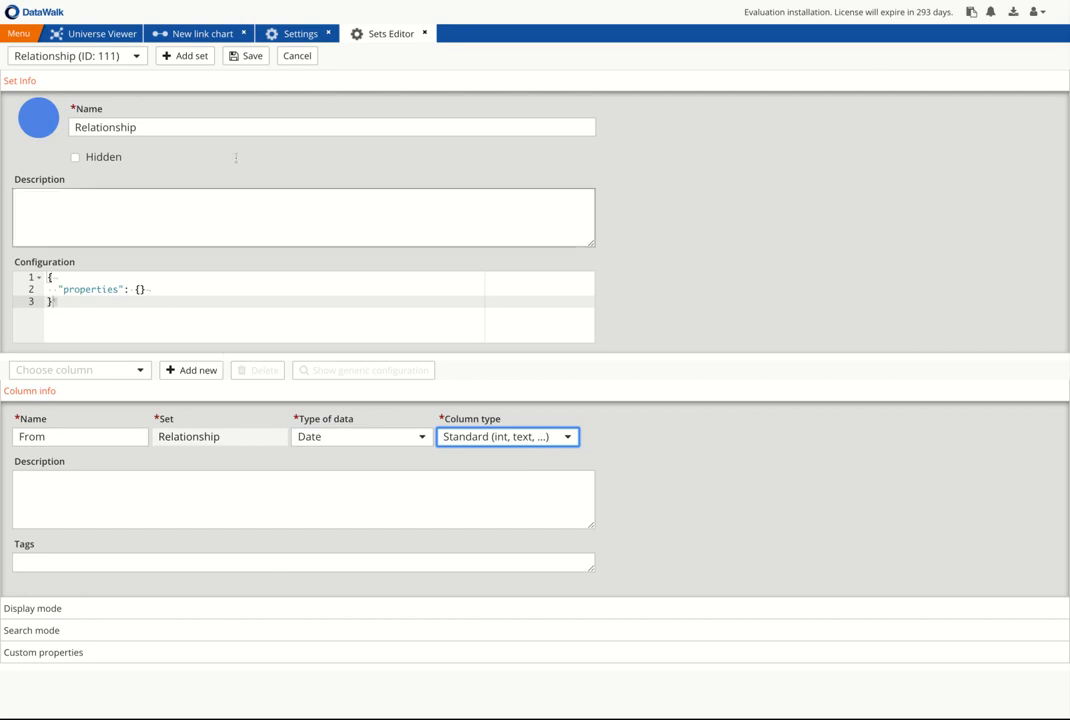
{"action": "left_click", "coordinate": [249, 56]}
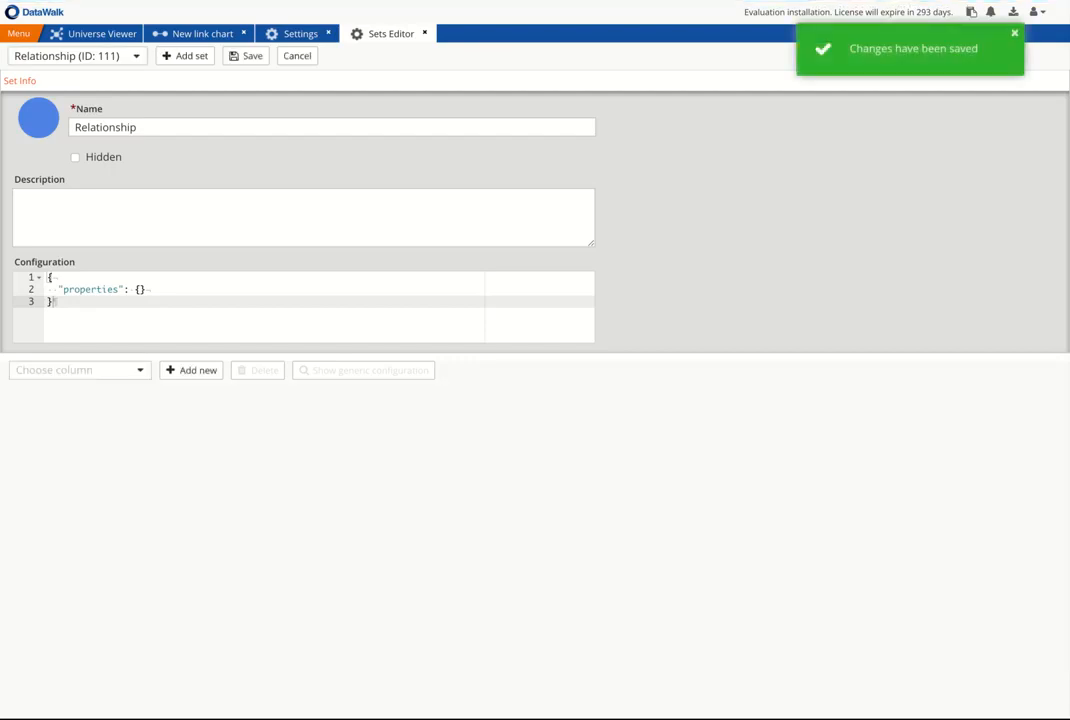
Add a To column to the Relationship set with Date data and the Standard column type, and save
{"action": "left_click", "coordinate": [141, 370]}
{"action": "left_click", "coordinate": [175, 371]}
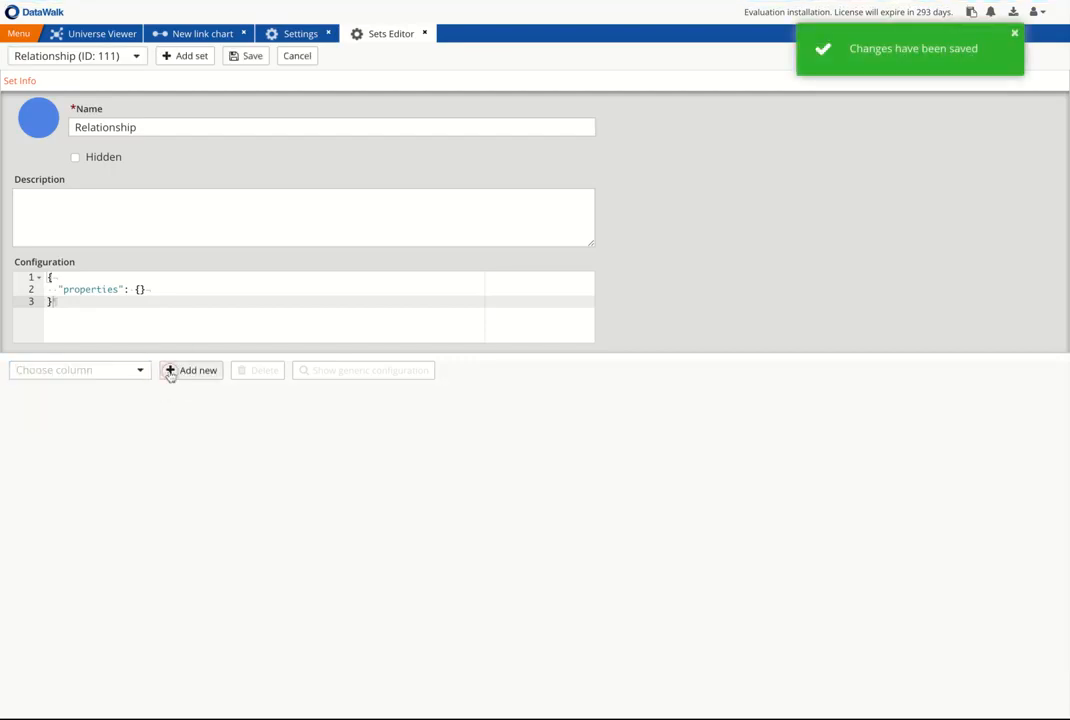
{"action": "left_click", "coordinate": [84, 434]}
{"action": "type", "text": "T"}
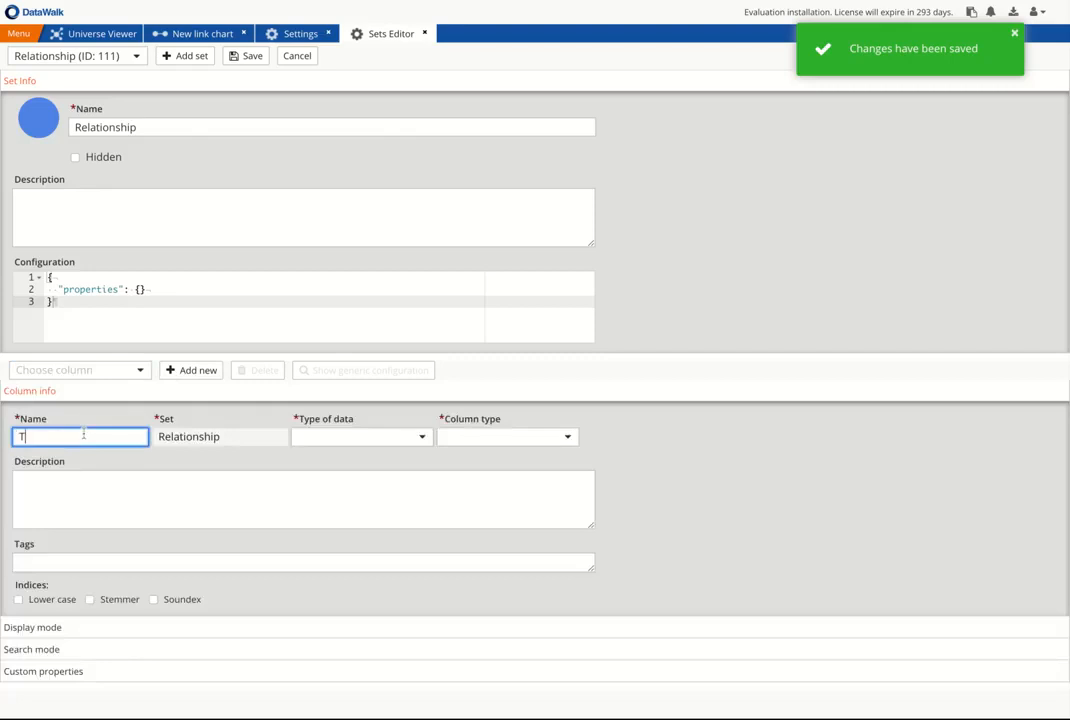
{"action": "type", "text": "o"}
{"action": "left_click", "coordinate": [420, 437]}
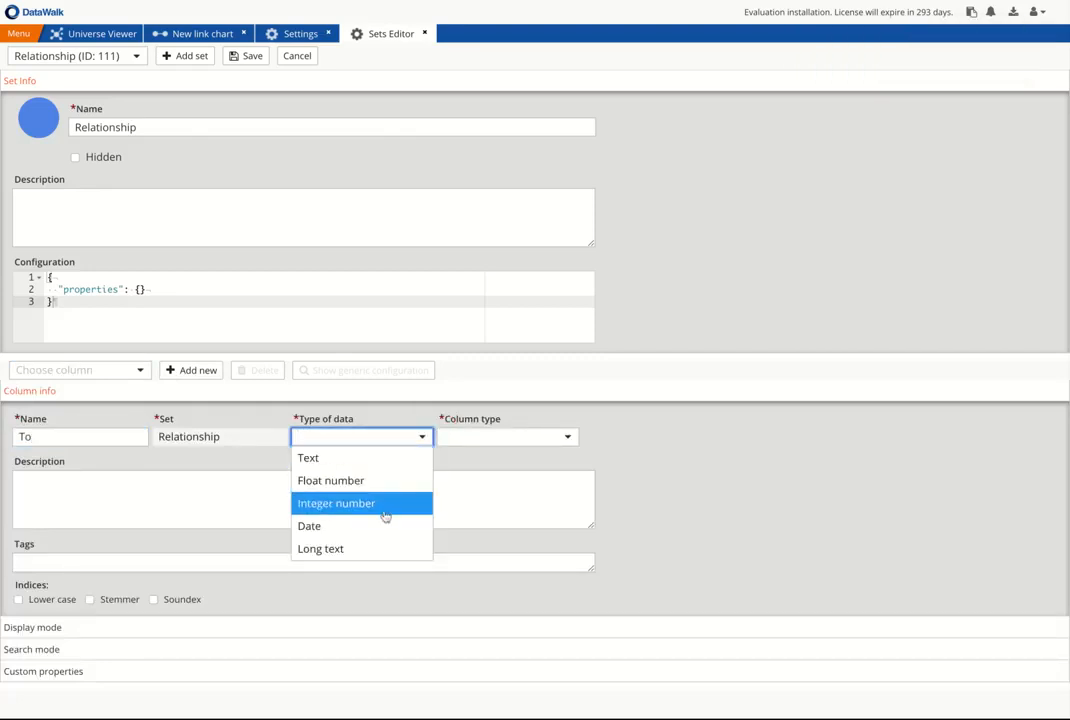
{"action": "left_click", "coordinate": [416, 526]}
{"action": "left_click", "coordinate": [567, 437]}
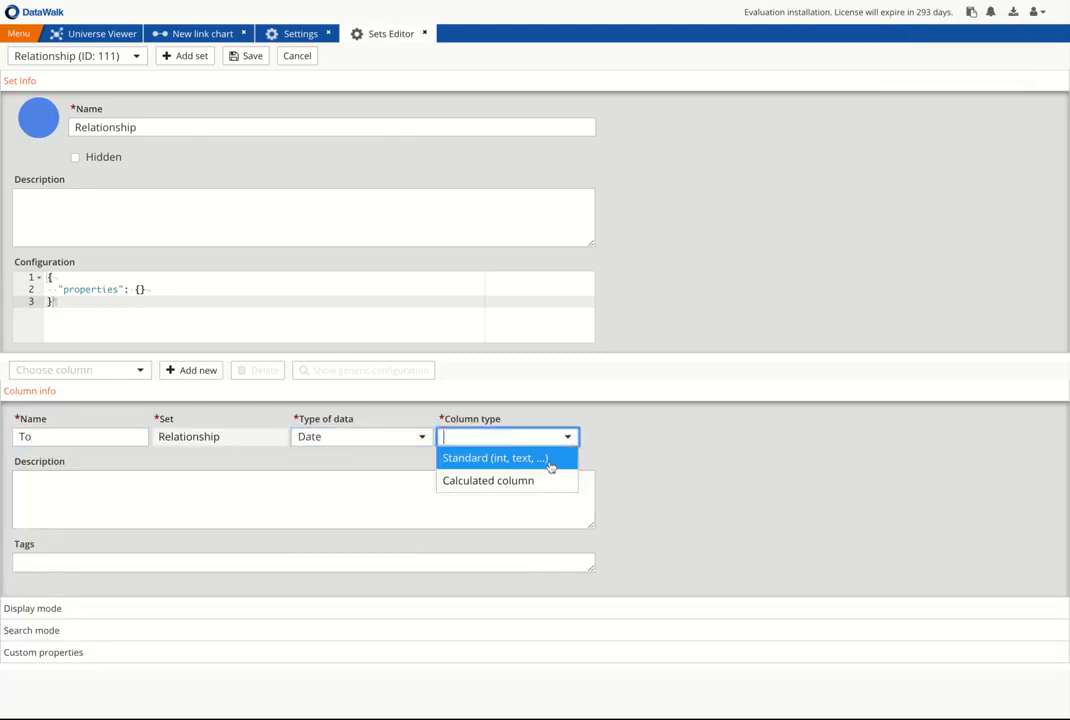
{"action": "left_click", "coordinate": [548, 460]}
{"action": "left_click", "coordinate": [260, 56]}
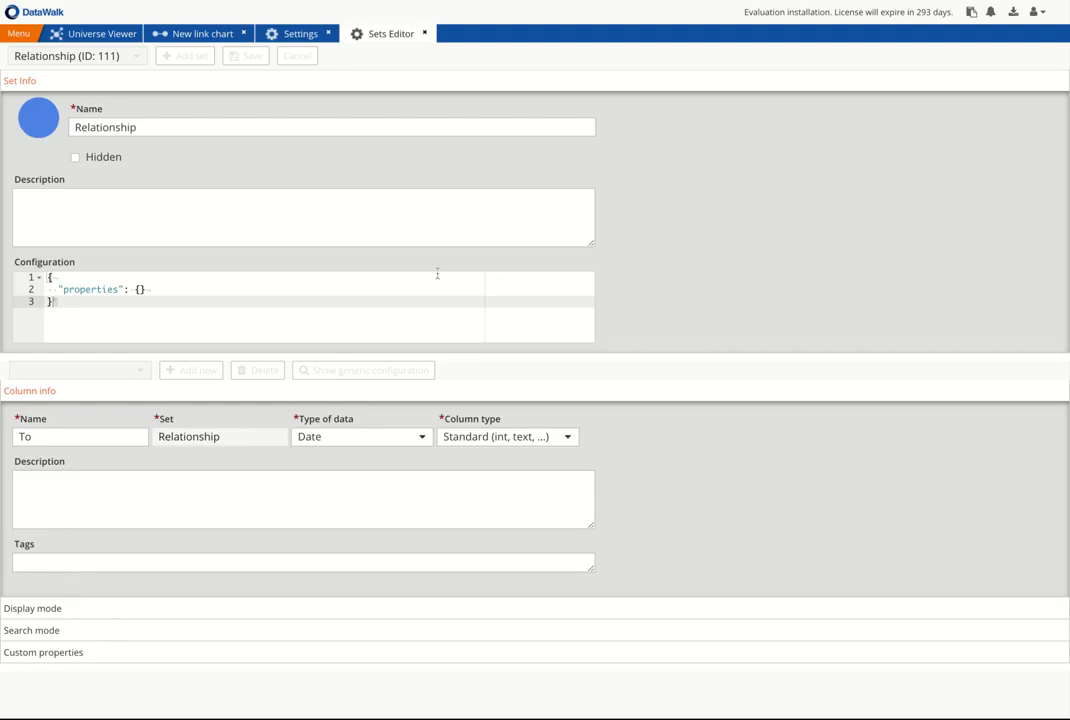
Close the Sets Editor and reset the analysis in the Universe Viewer
{"action": "left_click", "coordinate": [424, 33]}
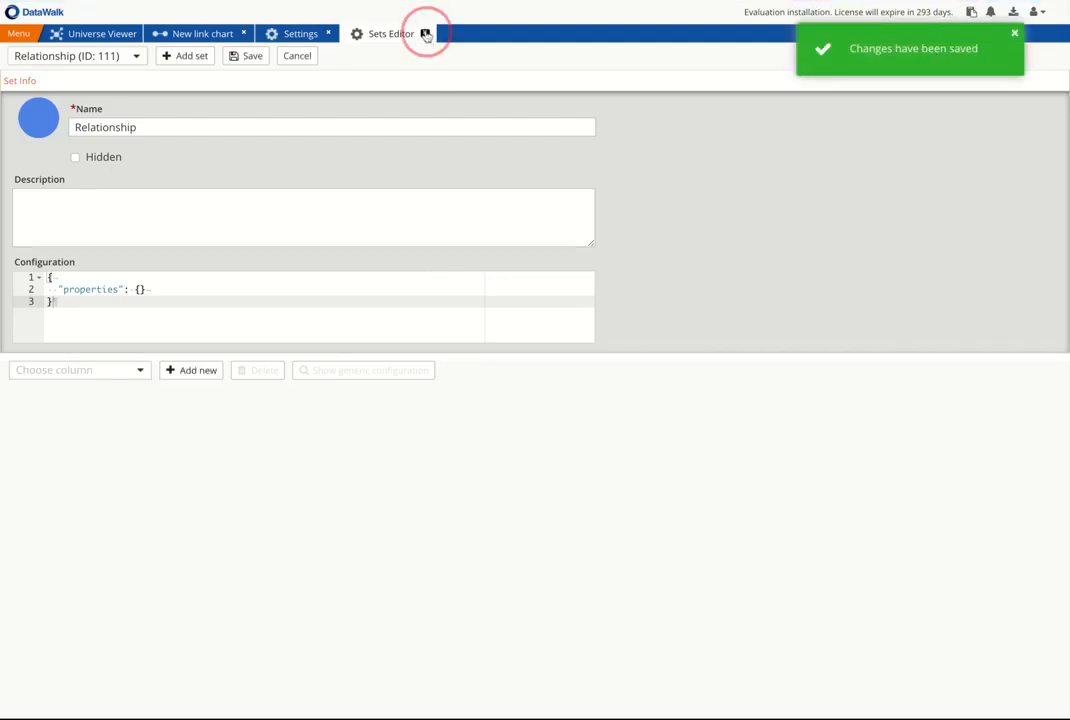
{"action": "left_click", "coordinate": [98, 33]}
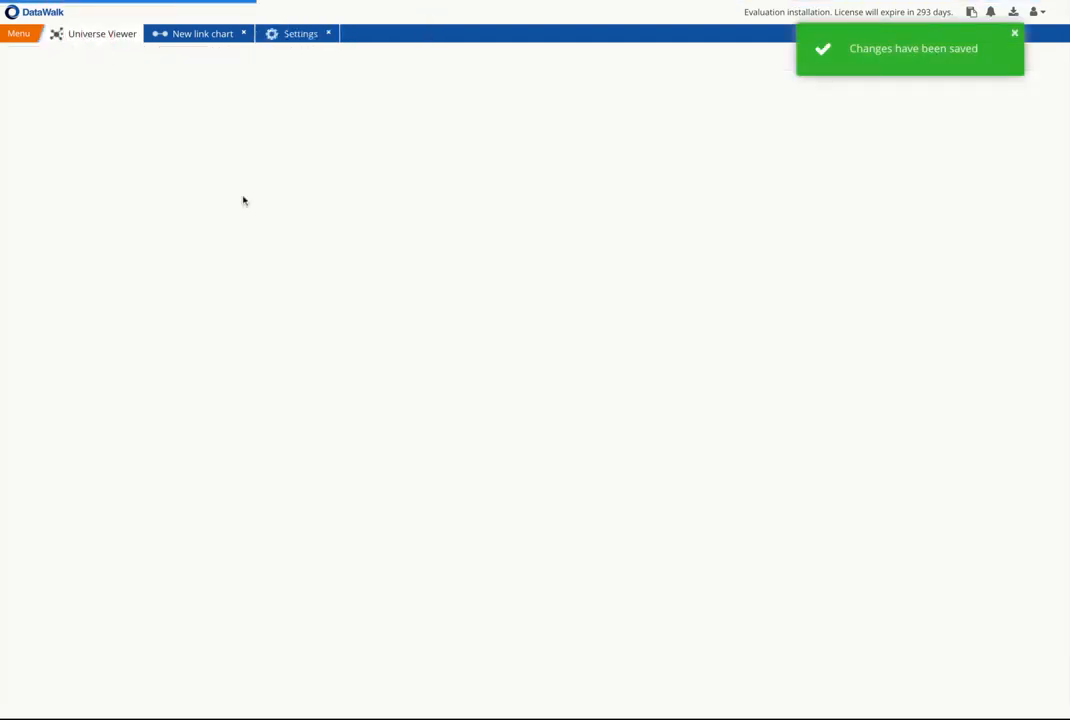
{"action": "left_click", "coordinate": [64, 55]}
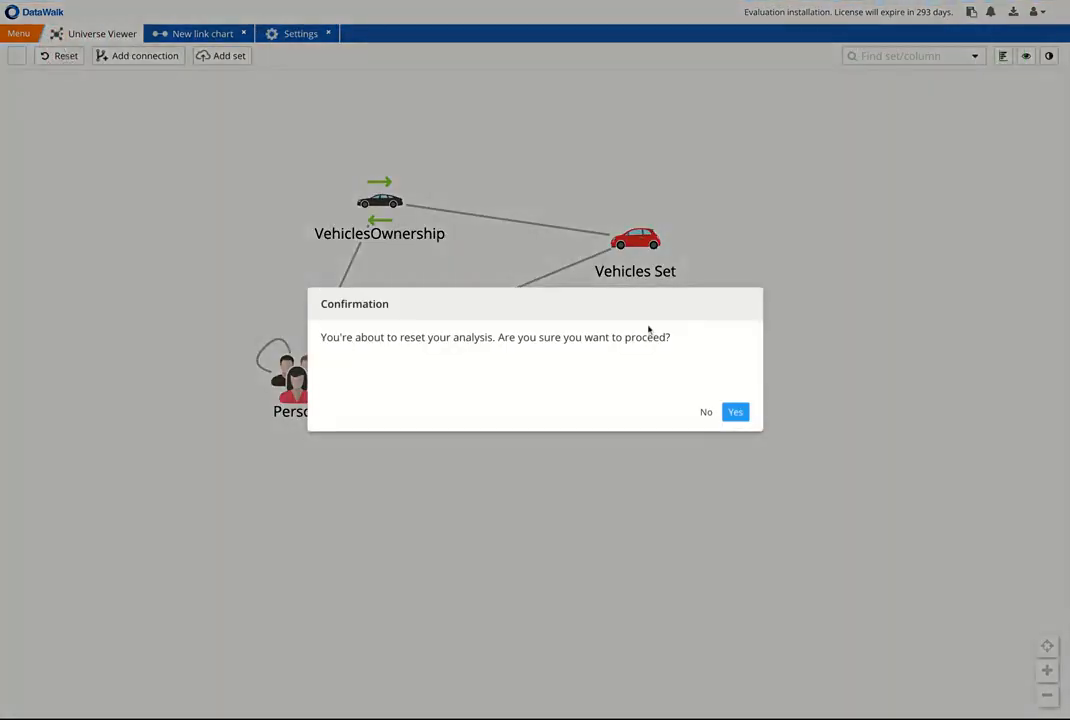
{"action": "left_click", "coordinate": [736, 412]}
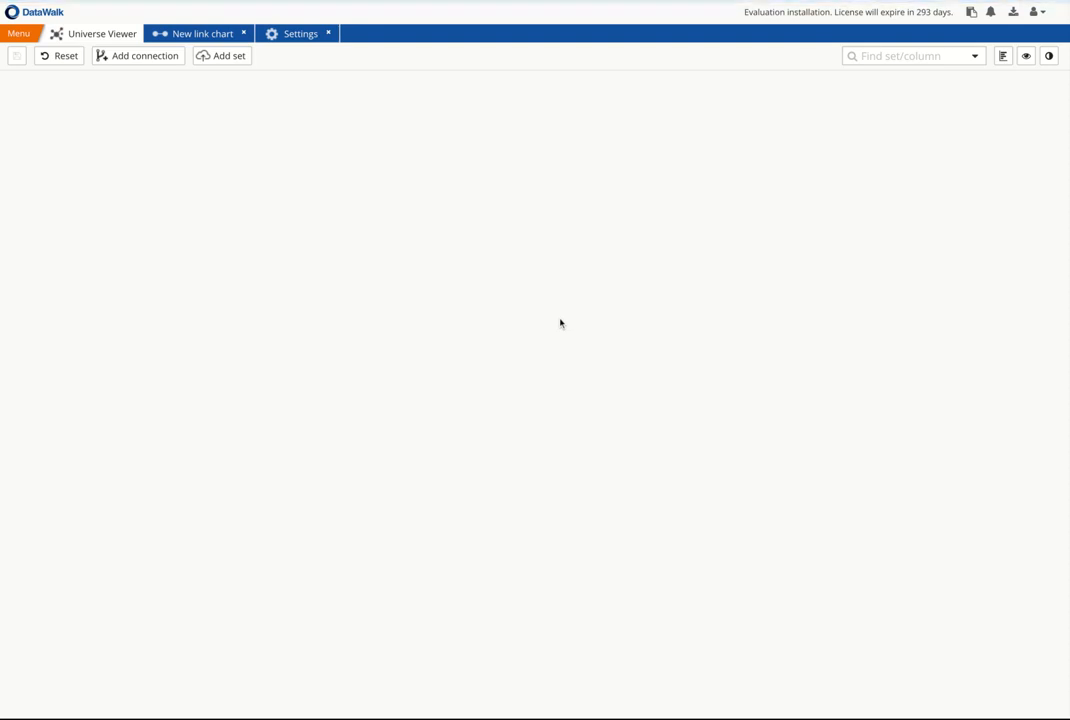
Bring the new Relationship set over to the Person set and place it beside it, away from Vehicles Set
{"action": "scroll", "coordinate": [560, 324], "scroll_direction": "down", "scroll_amount": 5}
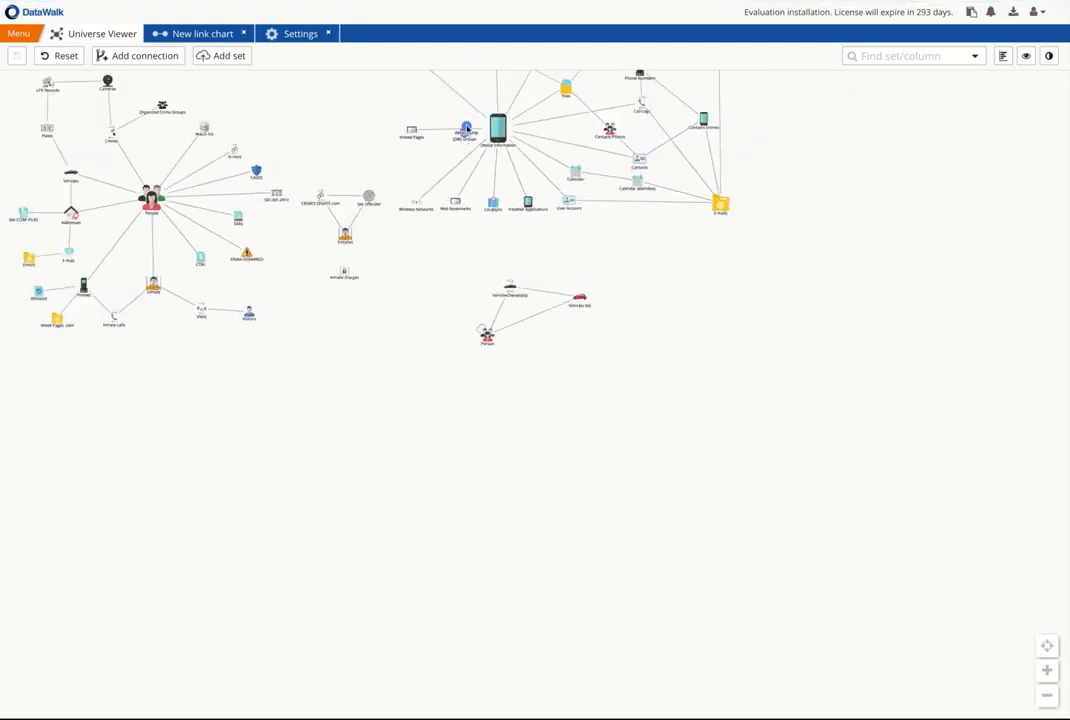
{"action": "scroll", "coordinate": [538, 324], "scroll_direction": "up", "scroll_amount": 5}
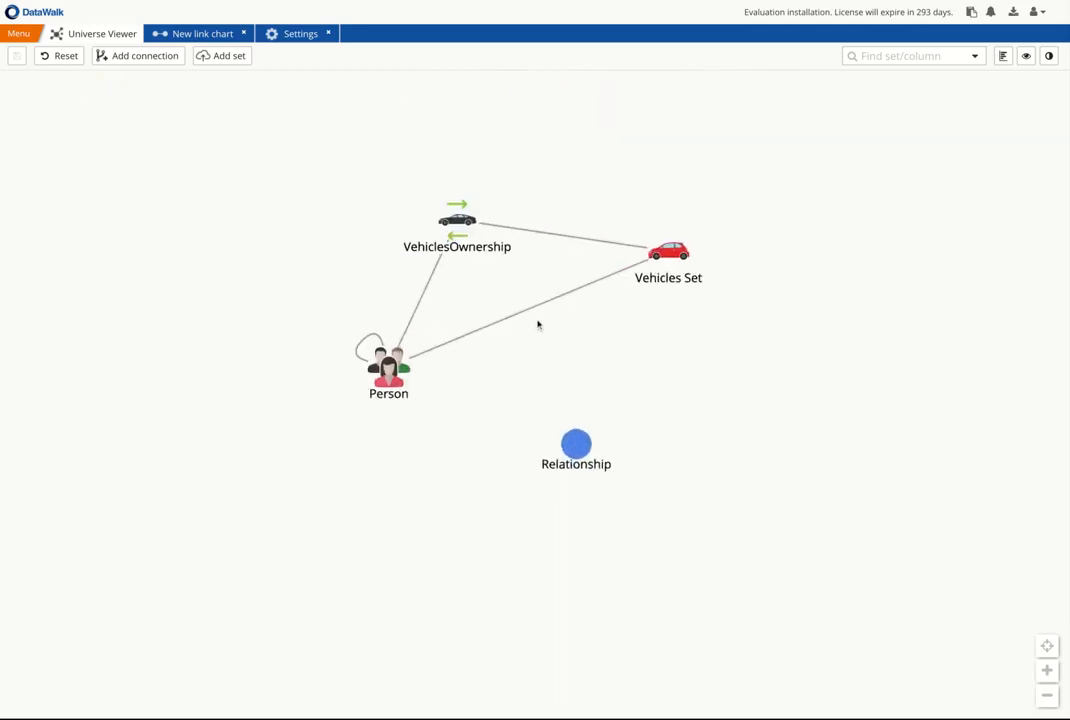
{"action": "scroll", "coordinate": [538, 324], "scroll_direction": "up", "scroll_amount": 3}
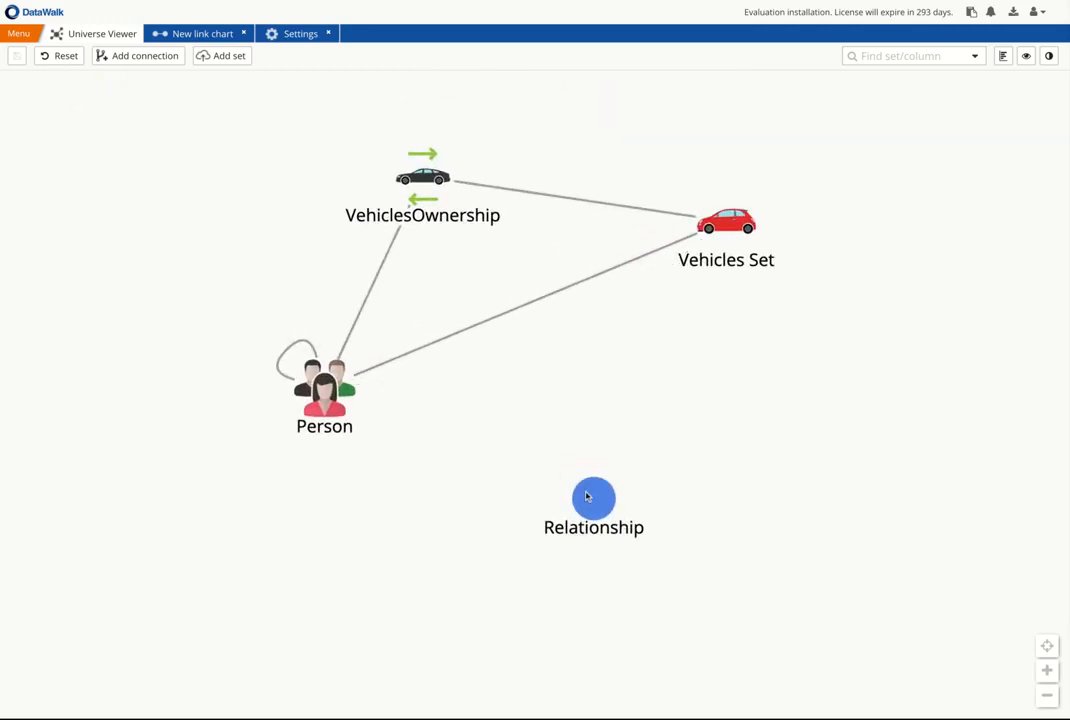
{"action": "mouse_move", "coordinate": [587, 496]}
{"action": "left_mouse_down"}
{"action": "mouse_move", "coordinate": [178, 461]}
{"action": "mouse_move", "coordinate": [173, 420]}
{"action": "left_mouse_up"}
Change the Relationship set's icon to the Hierarchy icon from the Organization category, searching the icons for "Org"
{"action": "right_click", "coordinate": [173, 425]}
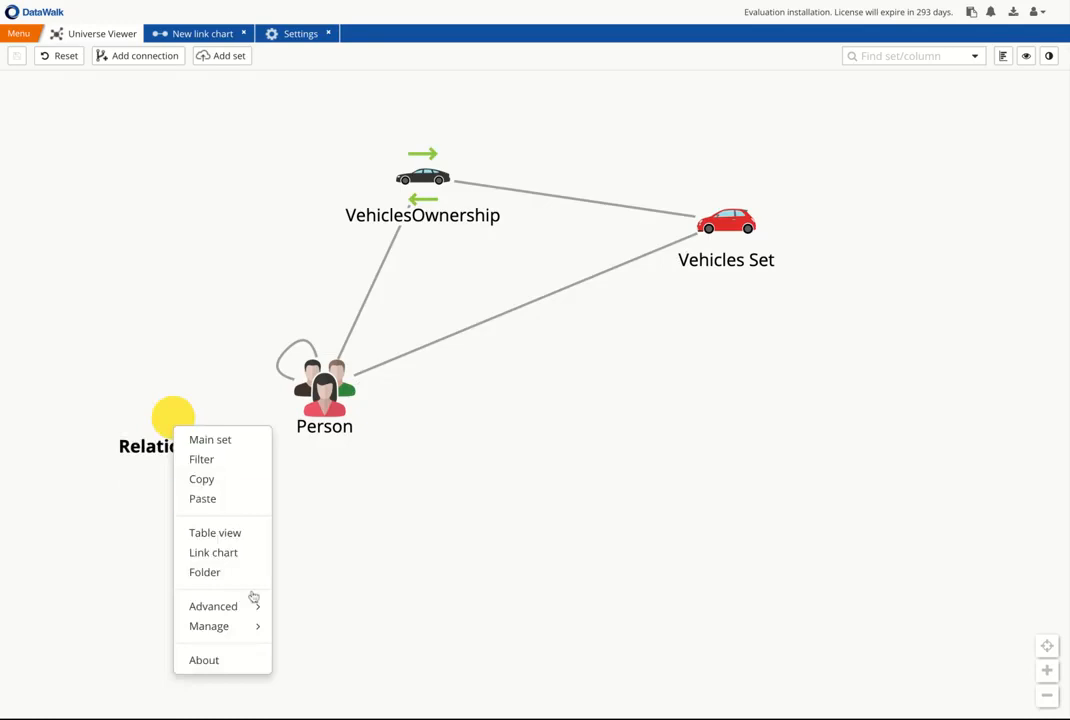
{"action": "mouse_move", "coordinate": [250, 626]}
{"action": "left_click", "coordinate": [343, 539]}
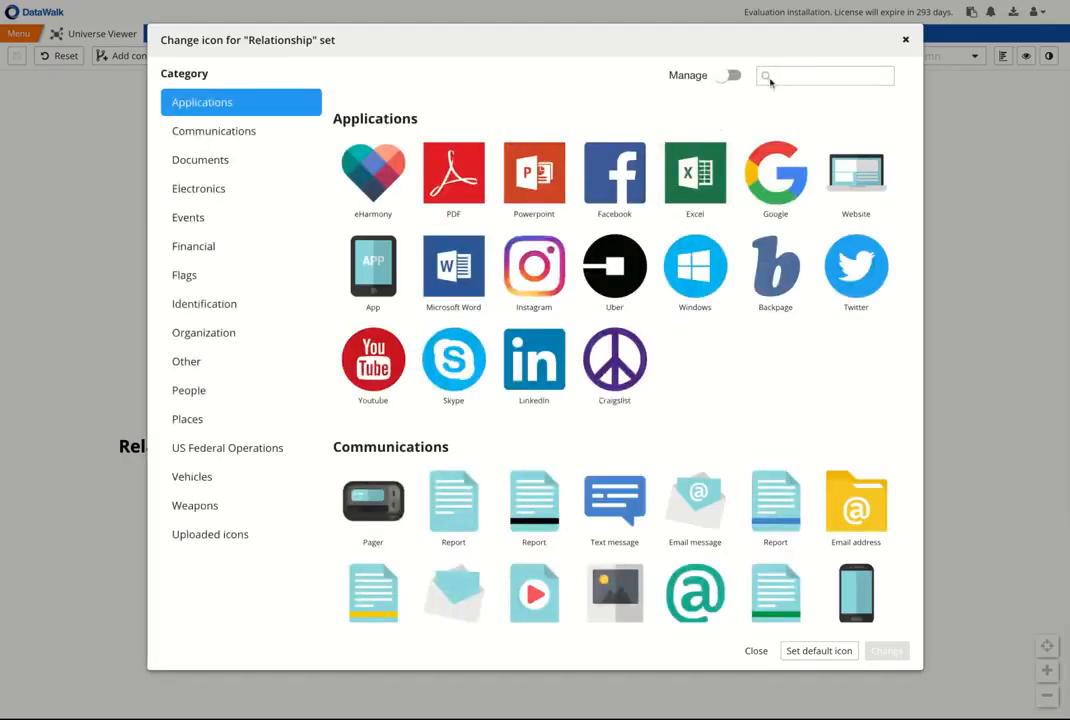
{"action": "left_click", "coordinate": [825, 76]}
{"action": "type", "text": "Org"}
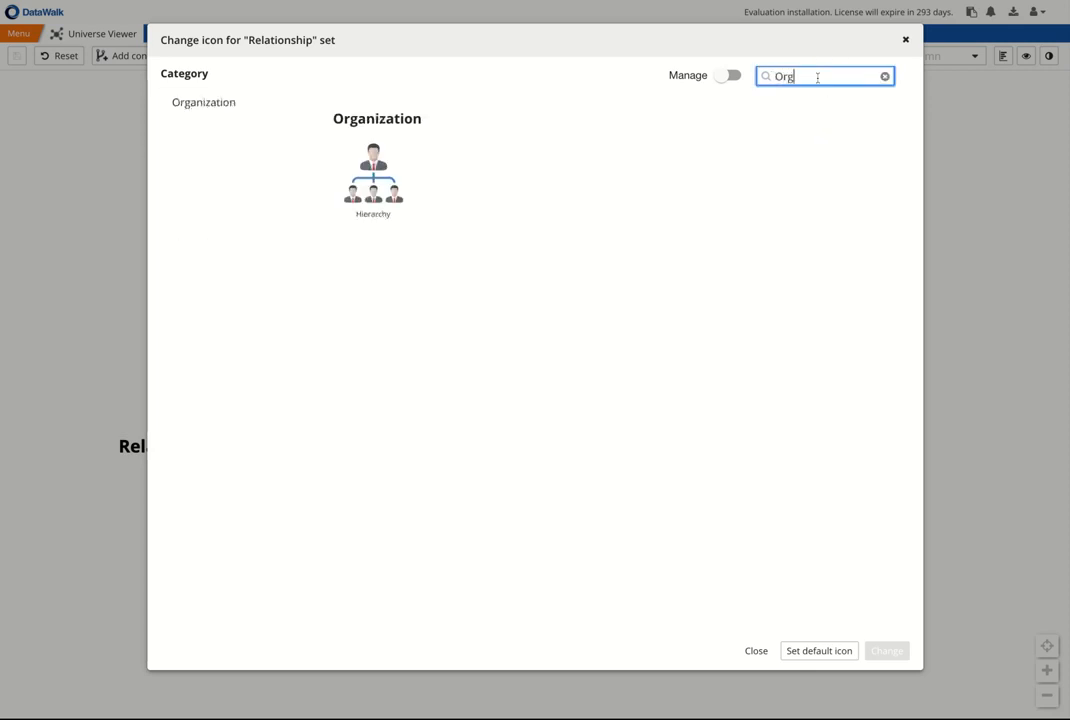
{"action": "left_click", "coordinate": [376, 174]}
{"action": "left_click", "coordinate": [886, 650]}
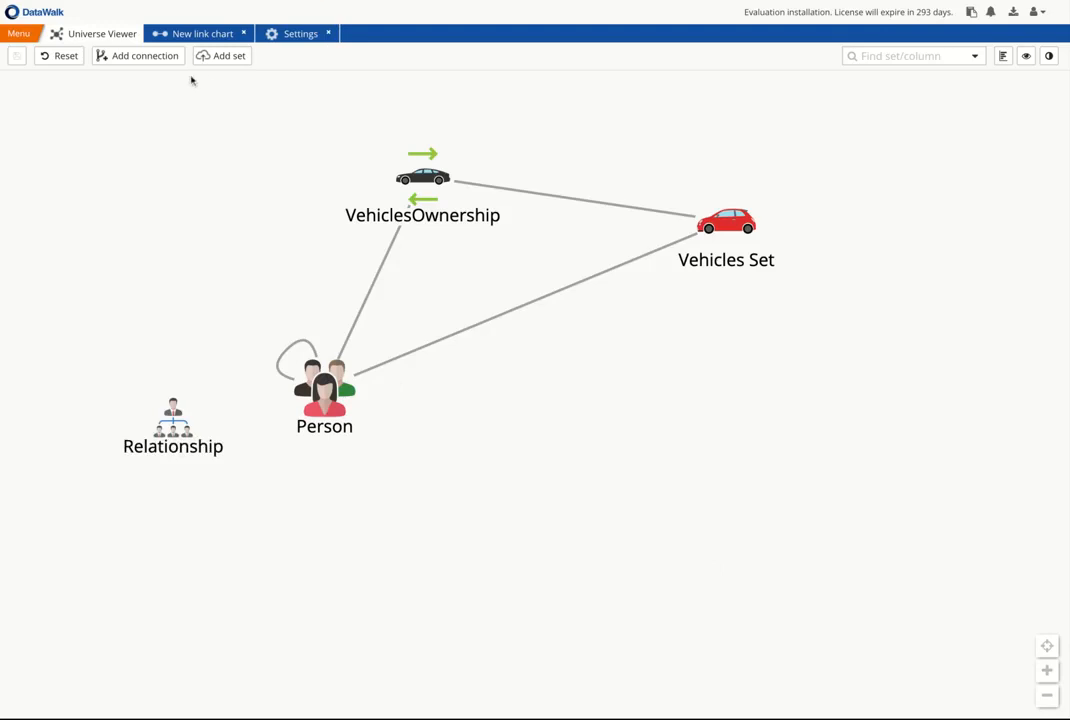
Create a connection without rules named "relation" between the Person and Relationship sets
{"action": "left_click", "coordinate": [160, 58]}
{"action": "left_click_drag", "start_coordinate": [233, 420], "coordinate": [173, 420]}
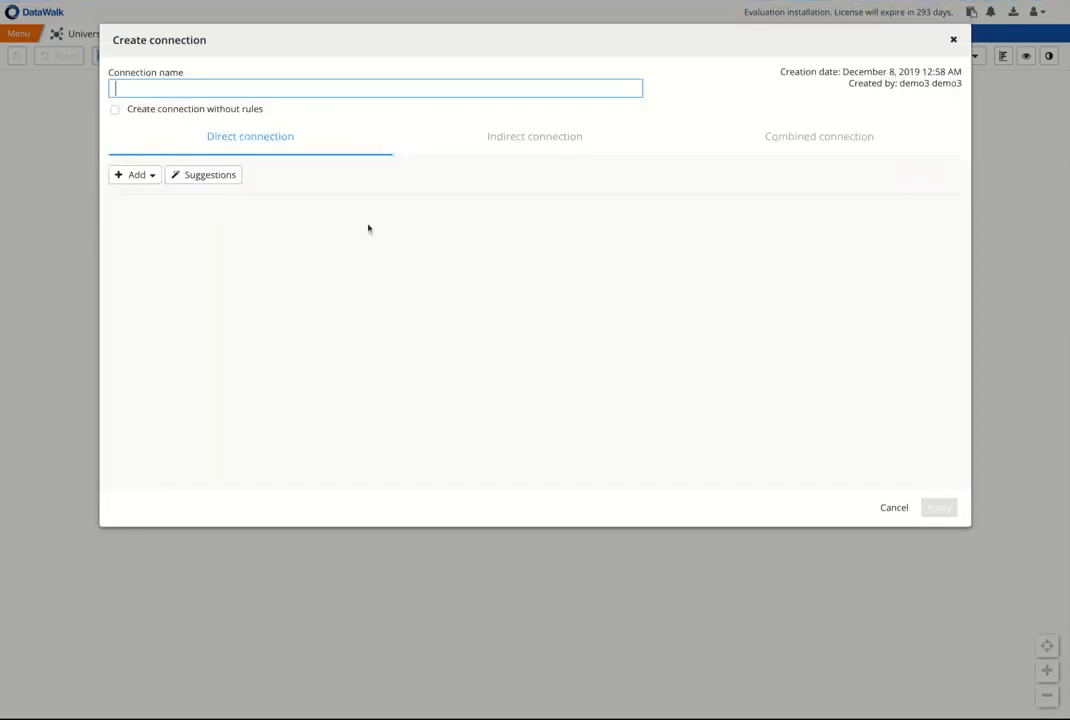
{"action": "left_click", "coordinate": [181, 110]}
{"action": "left_click", "coordinate": [140, 87]}
{"action": "type", "text": "relationship"}
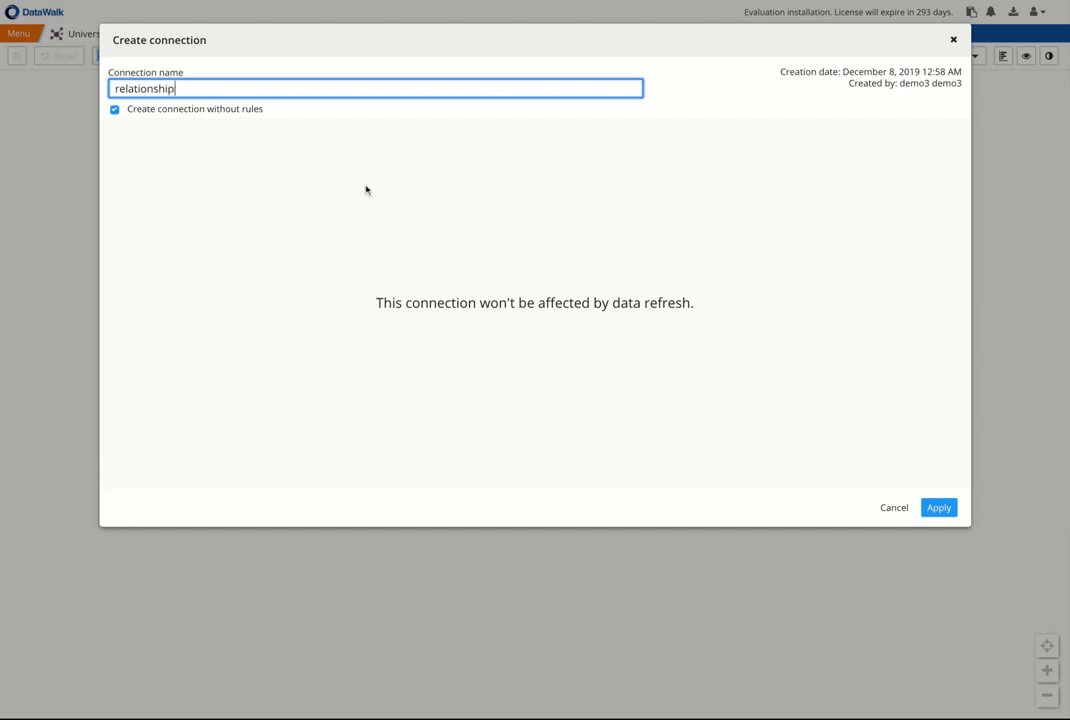
{"action": "key", "text": "BackSpace"}
{"action": "key", "text": "BackSpace"}
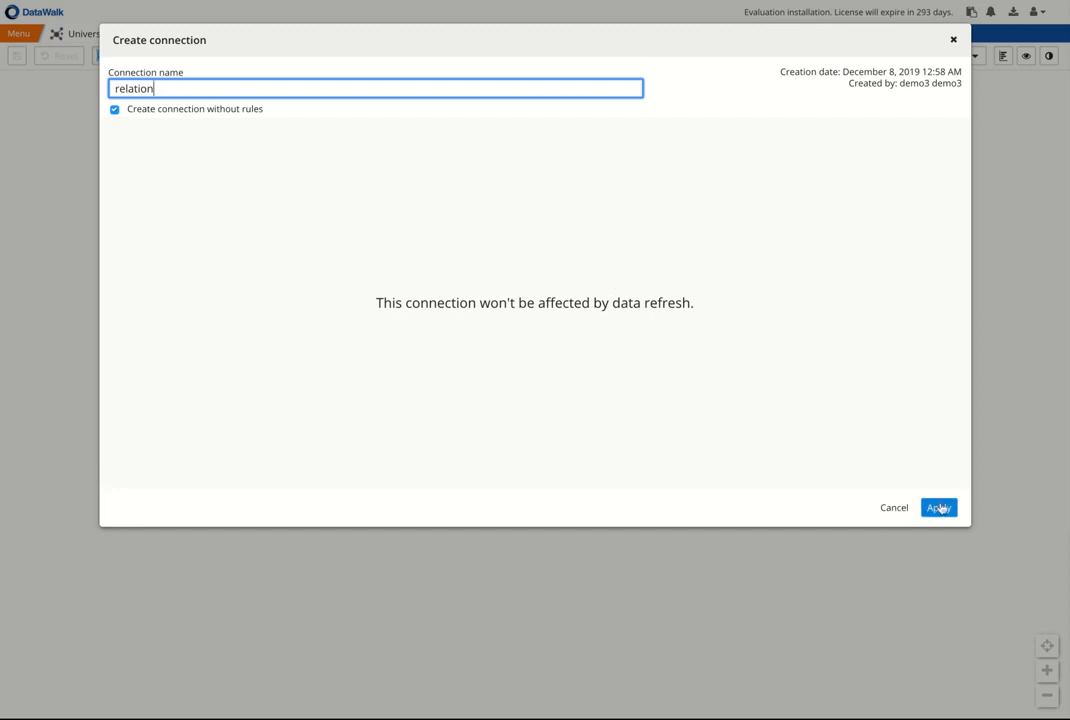
{"action": "left_click", "coordinate": [940, 508]}
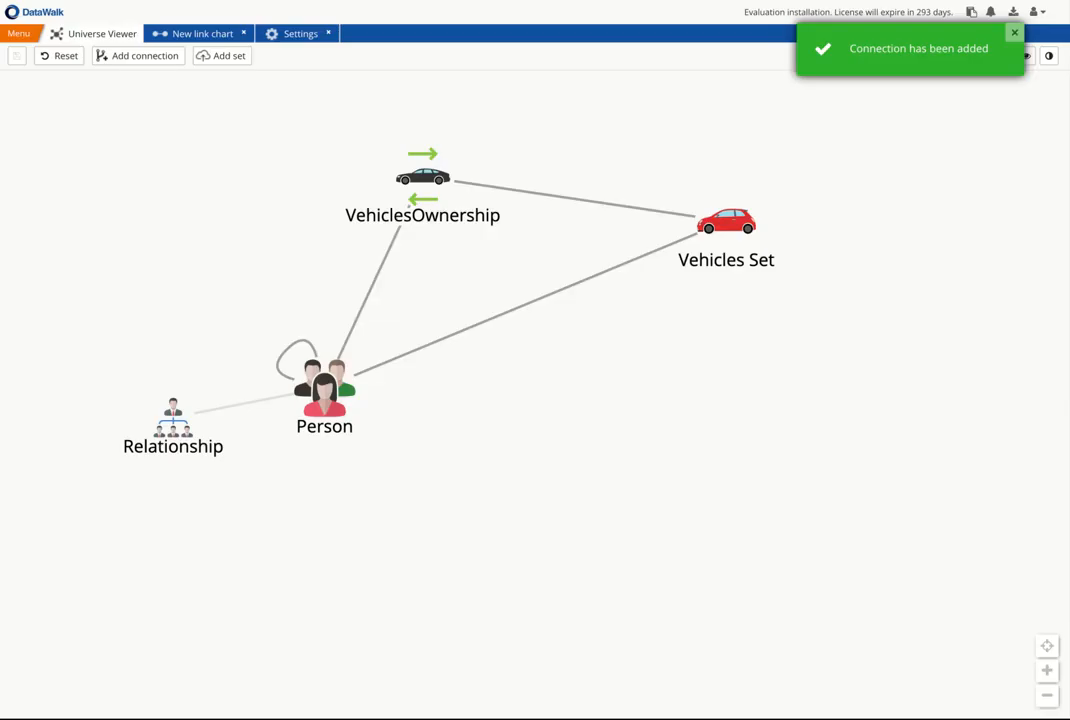
{"action": "left_click", "coordinate": [1014, 33]}
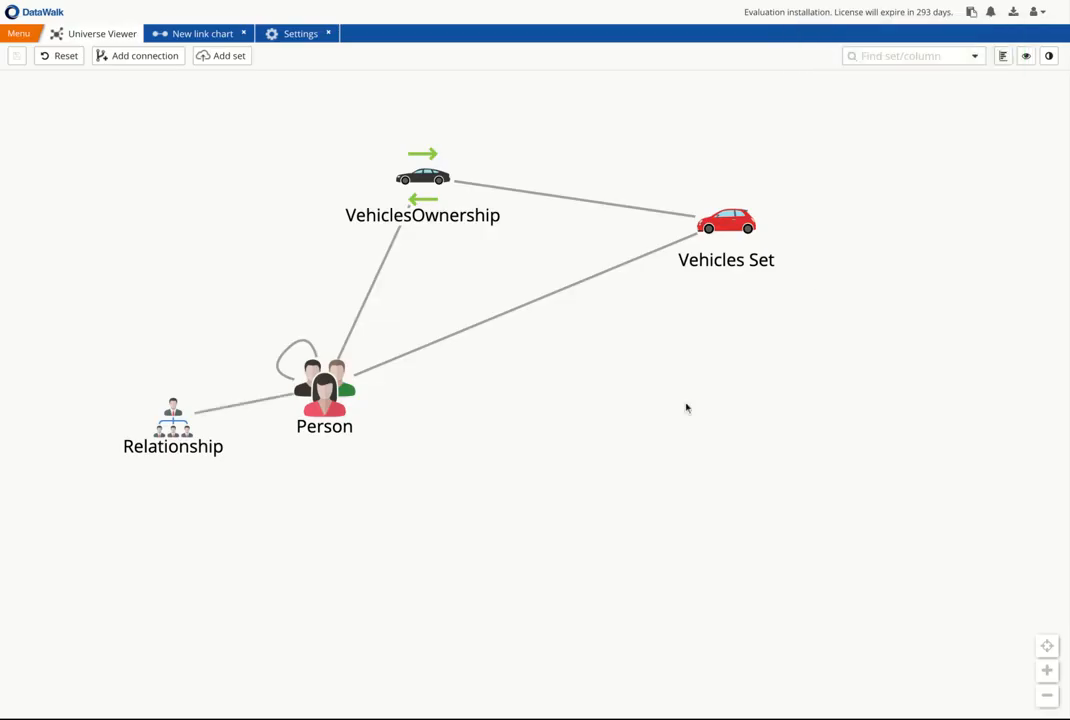
{"action": "left_click", "coordinate": [145, 56]}
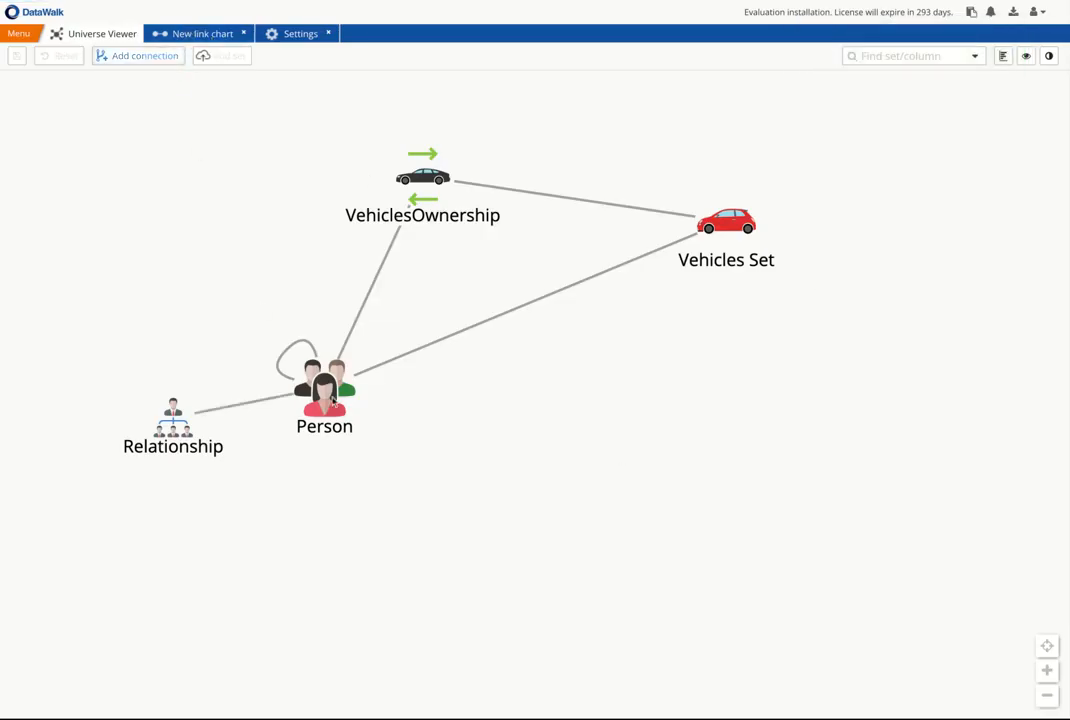
{"action": "left_click_drag", "start_coordinate": [333, 401], "coordinate": [177, 419]}
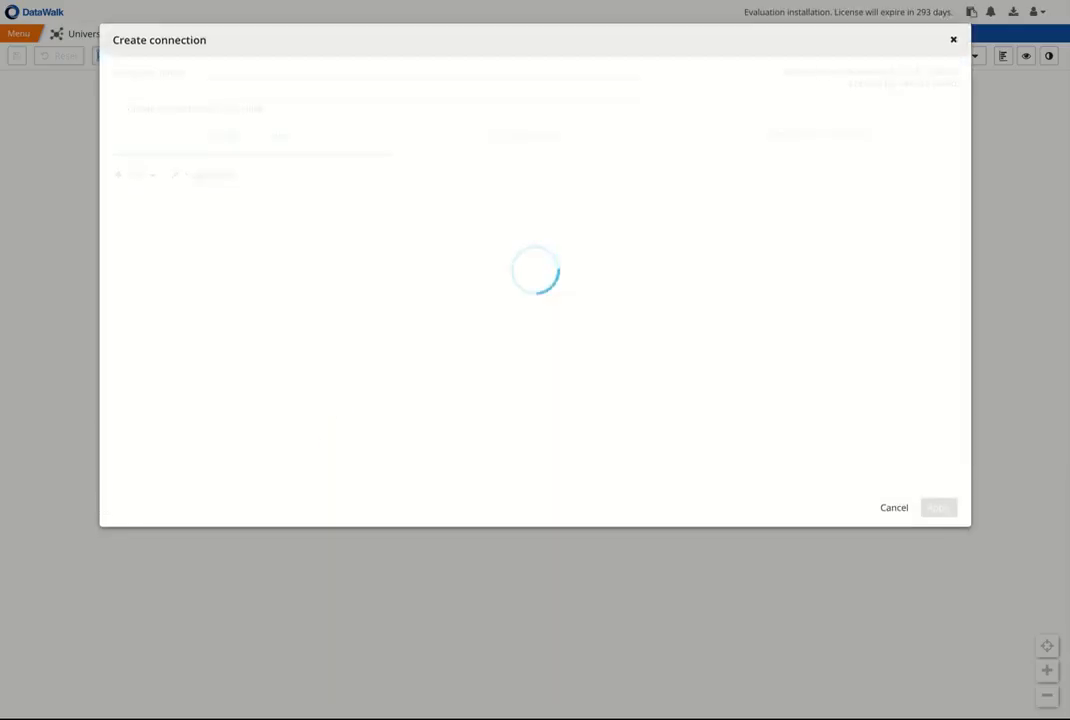
{"action": "left_click", "coordinate": [490, 137]}
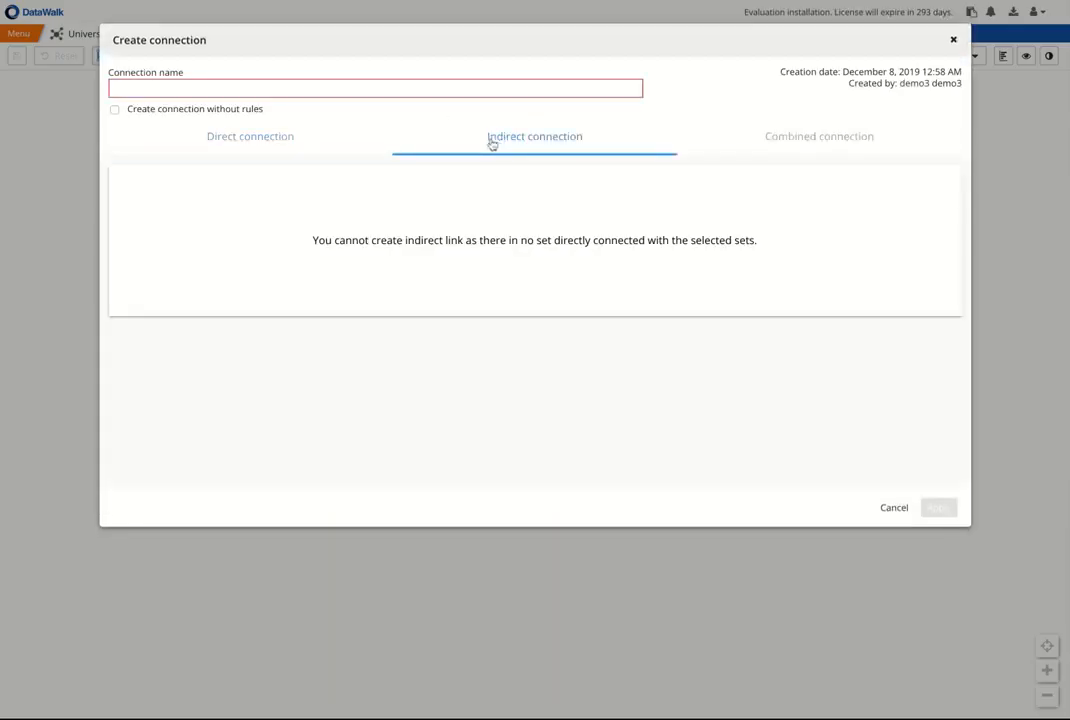
{"action": "left_click", "coordinate": [281, 145]}
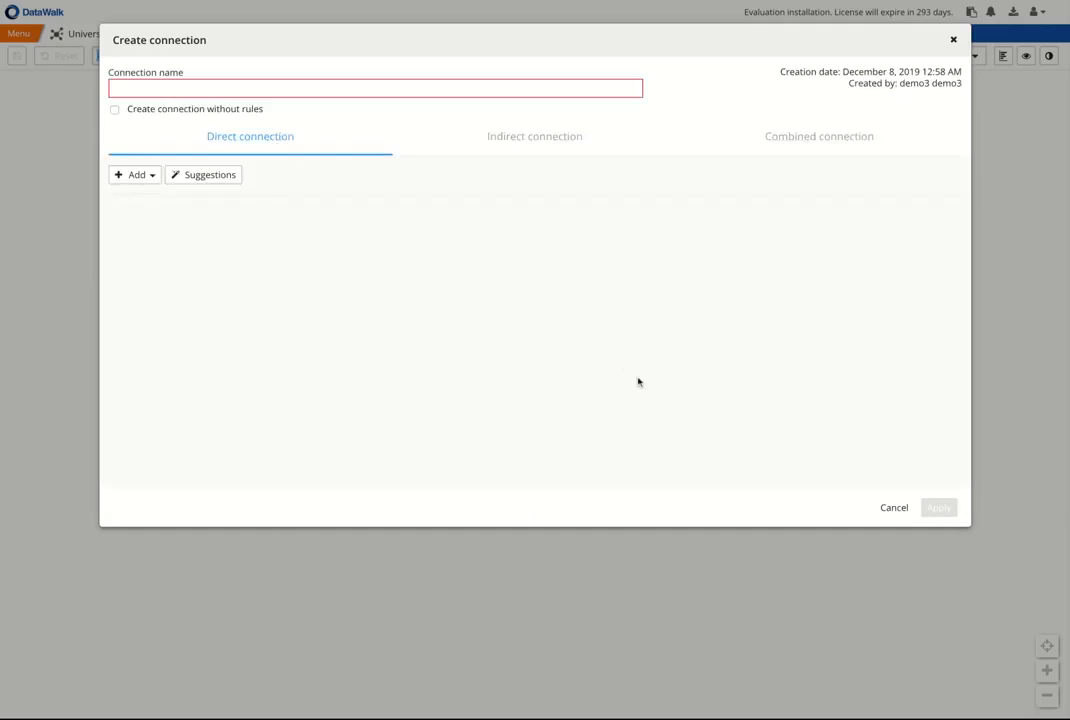
{"action": "left_click", "coordinate": [890, 508]}
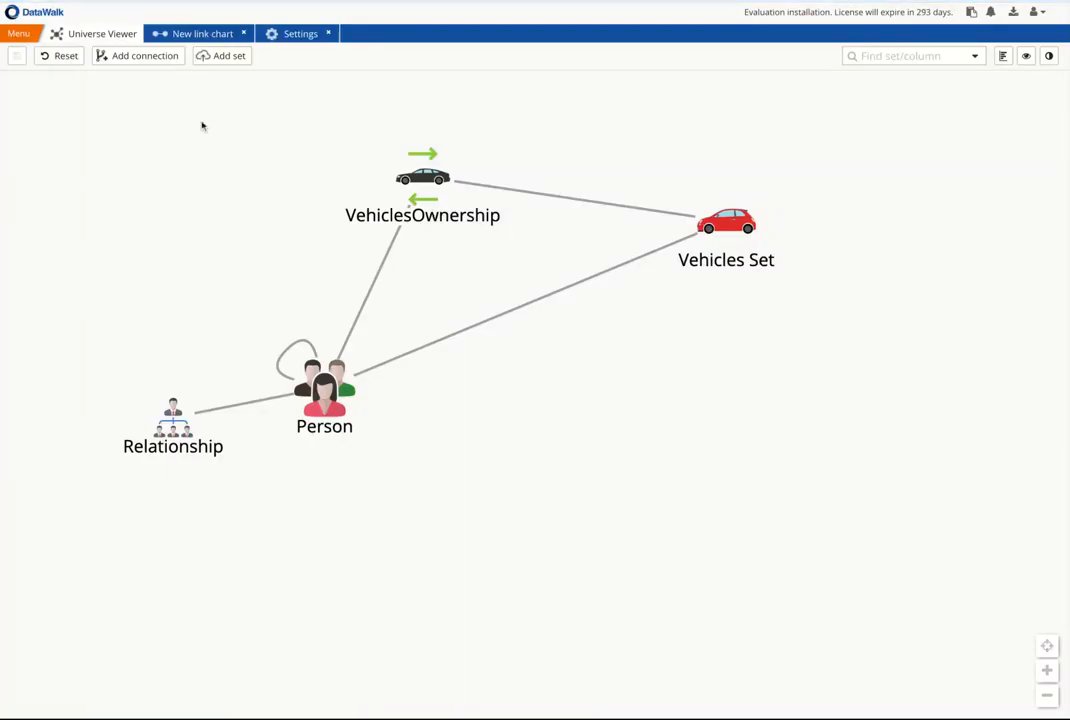
Set up an indirect connection from Person to itself through the Relationship set, with "relation" as outgoing and incoming connection
{"action": "left_click", "coordinate": [163, 60]}
{"action": "left_click_drag", "start_coordinate": [300, 350], "coordinate": [328, 398]}
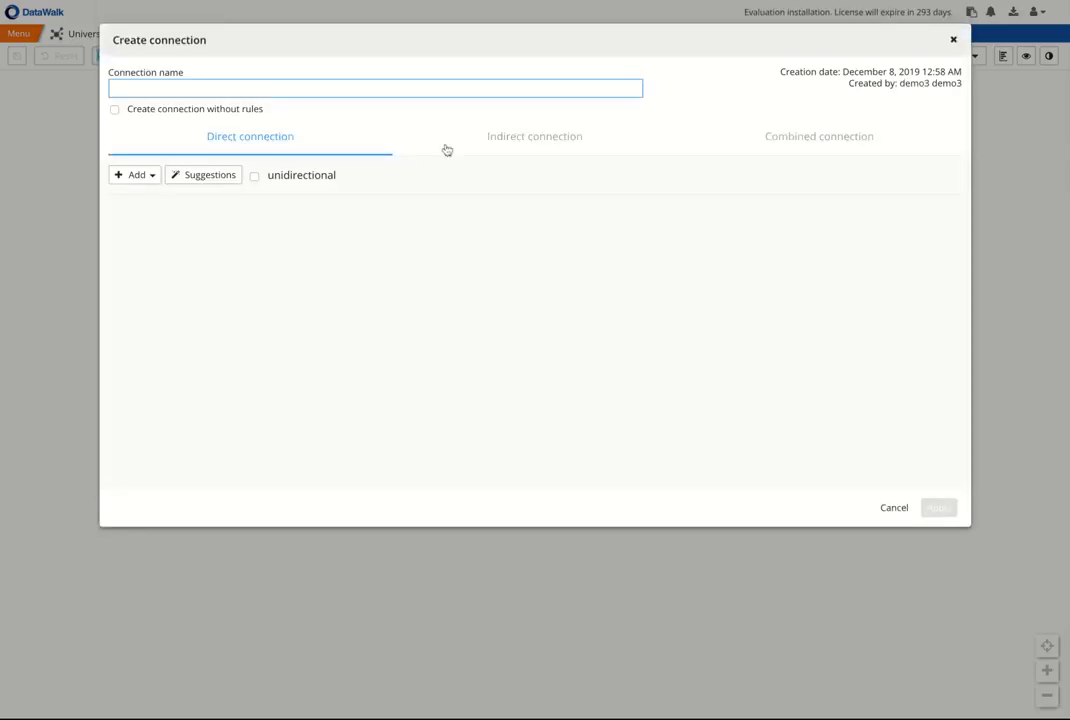
{"action": "left_click", "coordinate": [522, 135]}
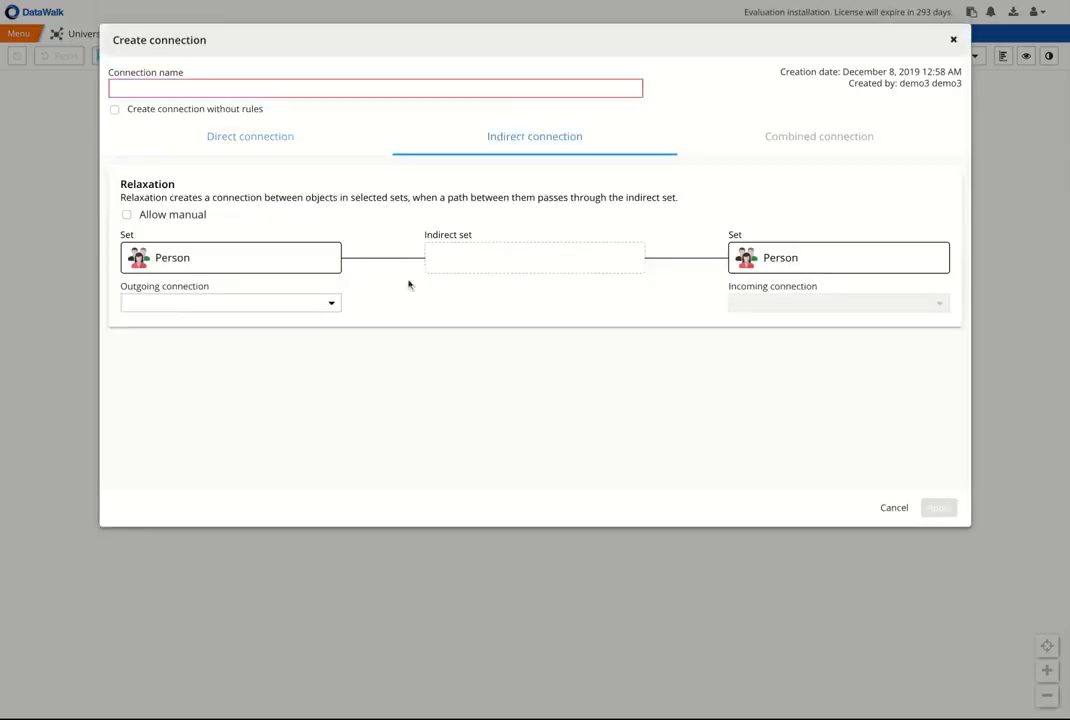
{"action": "left_click", "coordinate": [333, 304]}
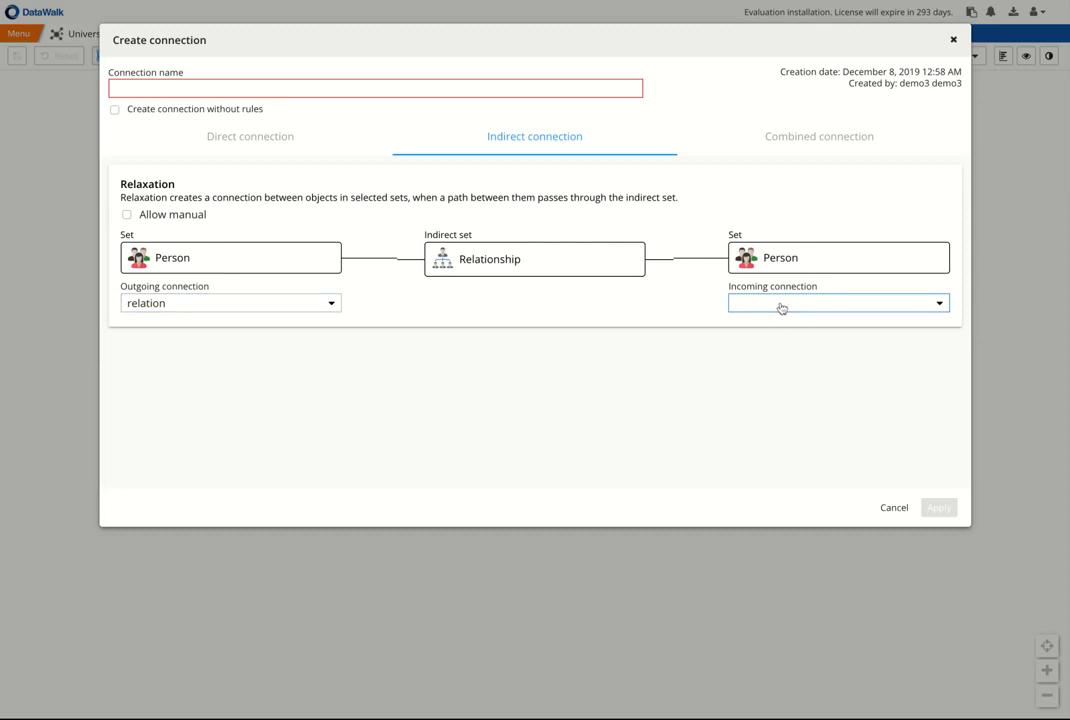
Name the indirect connection "Relates To", allow manual linking, and apply it
{"action": "left_click", "coordinate": [264, 89]}
{"action": "type", "text": "r"}
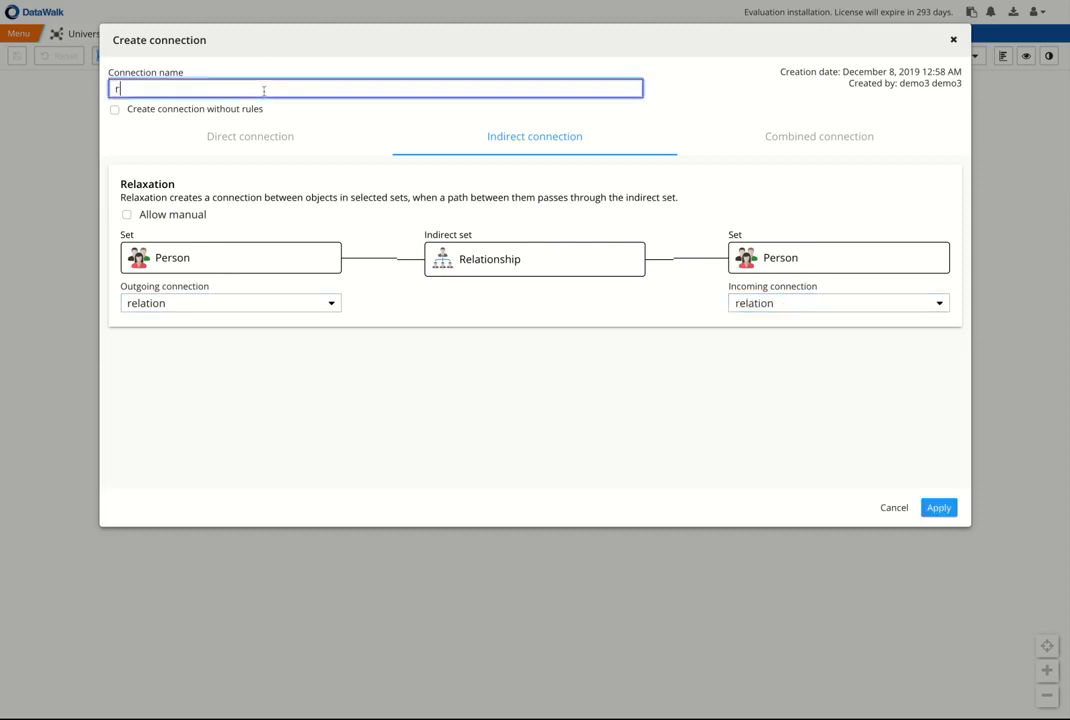
{"action": "type", "text": "e"}
{"action": "key", "text": "BackSpace"}
{"action": "key", "text": "BackSpace"}
{"action": "type", "text": "Relates To"}
{"action": "left_click", "coordinate": [128, 216]}
{"action": "left_click", "coordinate": [941, 507]}
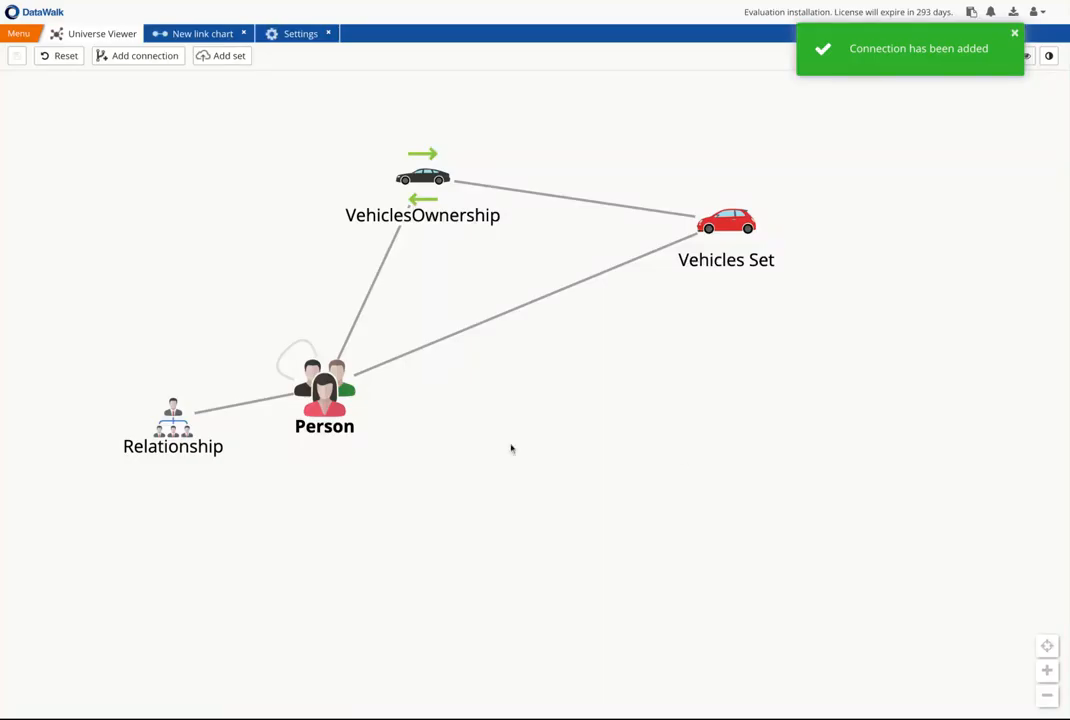
Delete the Link Relation link between the two persons in the link chart
{"action": "left_click", "coordinate": [190, 40]}
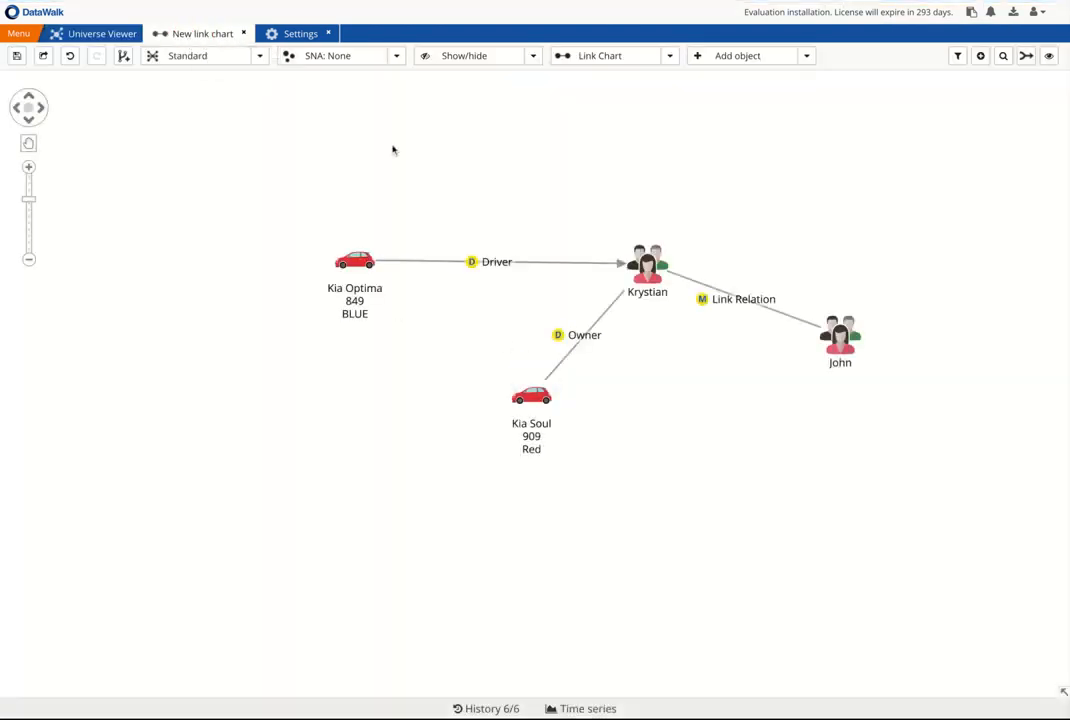
{"action": "double_click", "coordinate": [748, 301]}
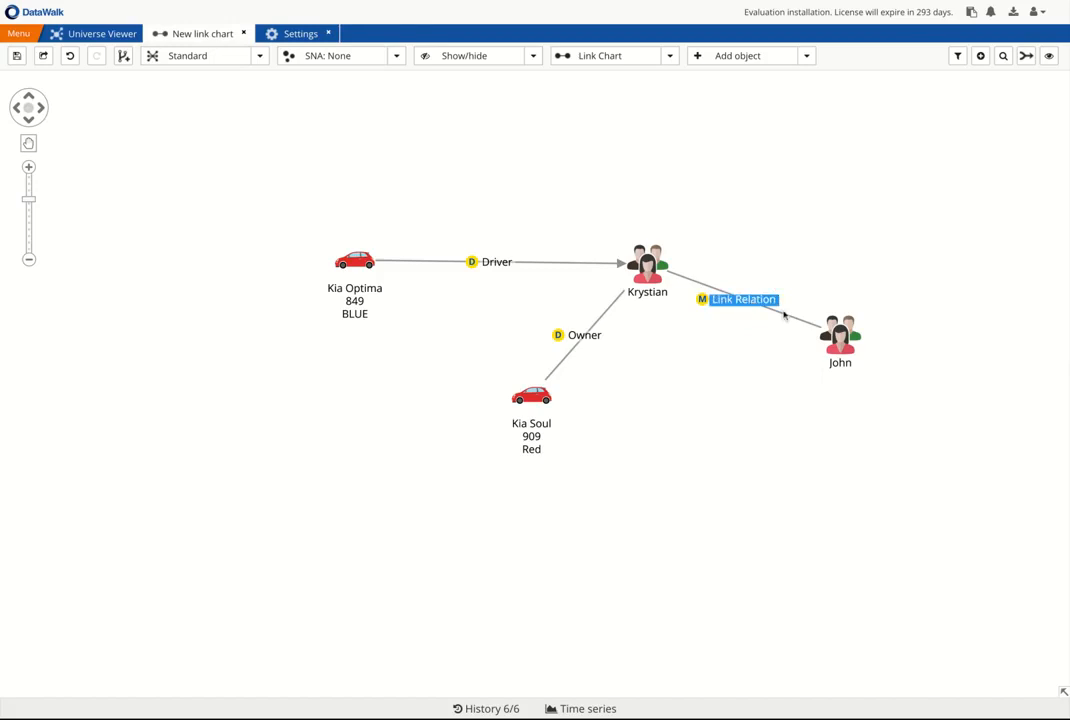
{"action": "right_click", "coordinate": [788, 314]}
{"action": "left_click", "coordinate": [807, 372]}
Connect the person linked to both vehicles with the other person, using the Relates To connection type
{"action": "left_click", "coordinate": [123, 55]}
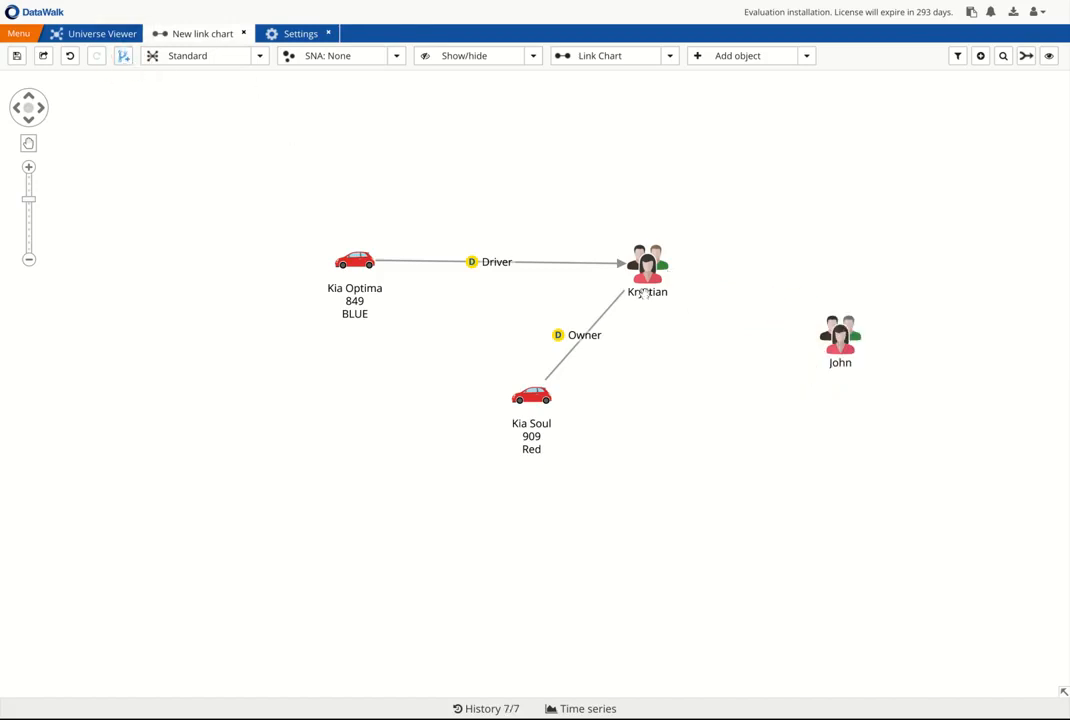
{"action": "left_click_drag", "start_coordinate": [652, 262], "coordinate": [840, 335]}
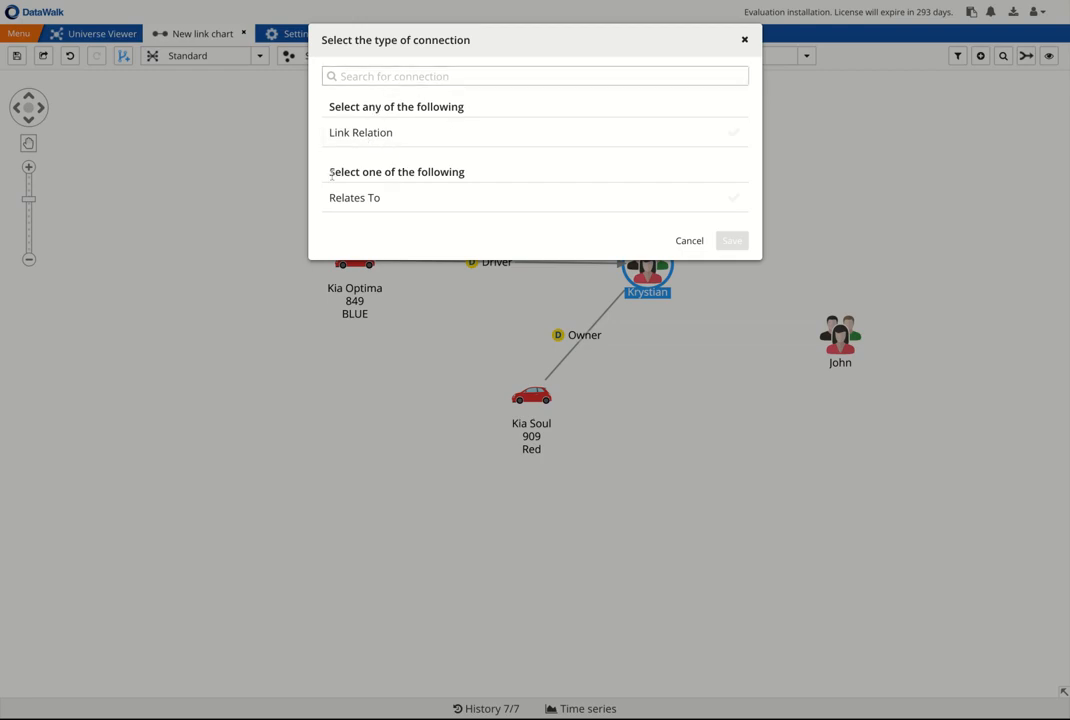
{"action": "left_click", "coordinate": [377, 200]}
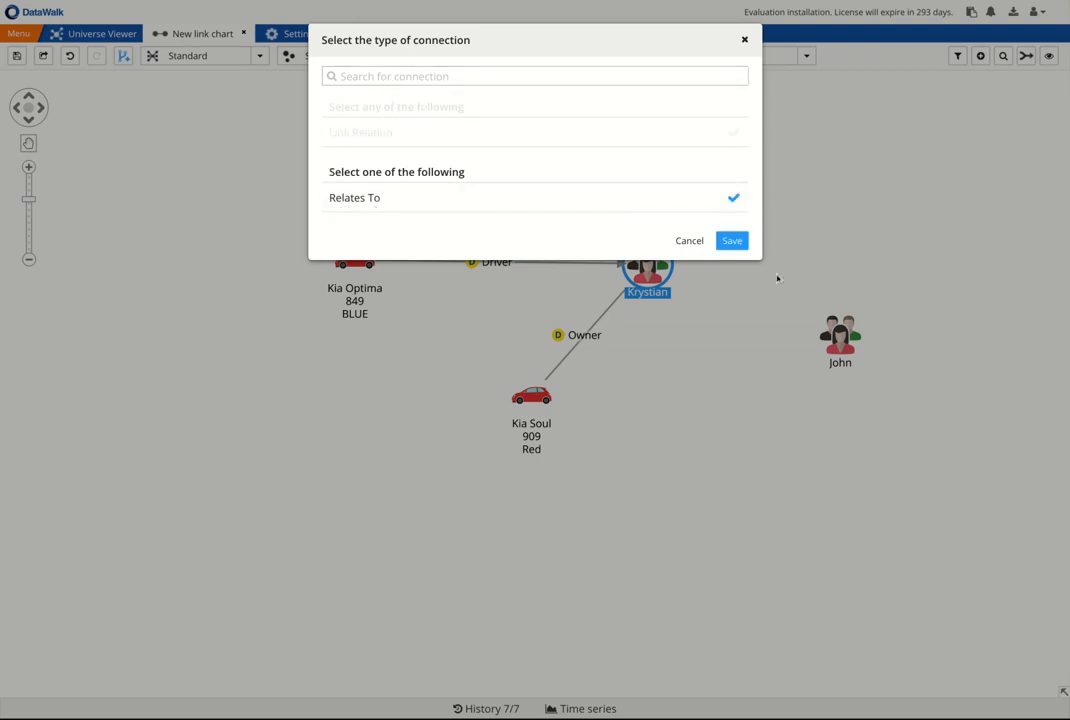
{"action": "left_click", "coordinate": [735, 241]}
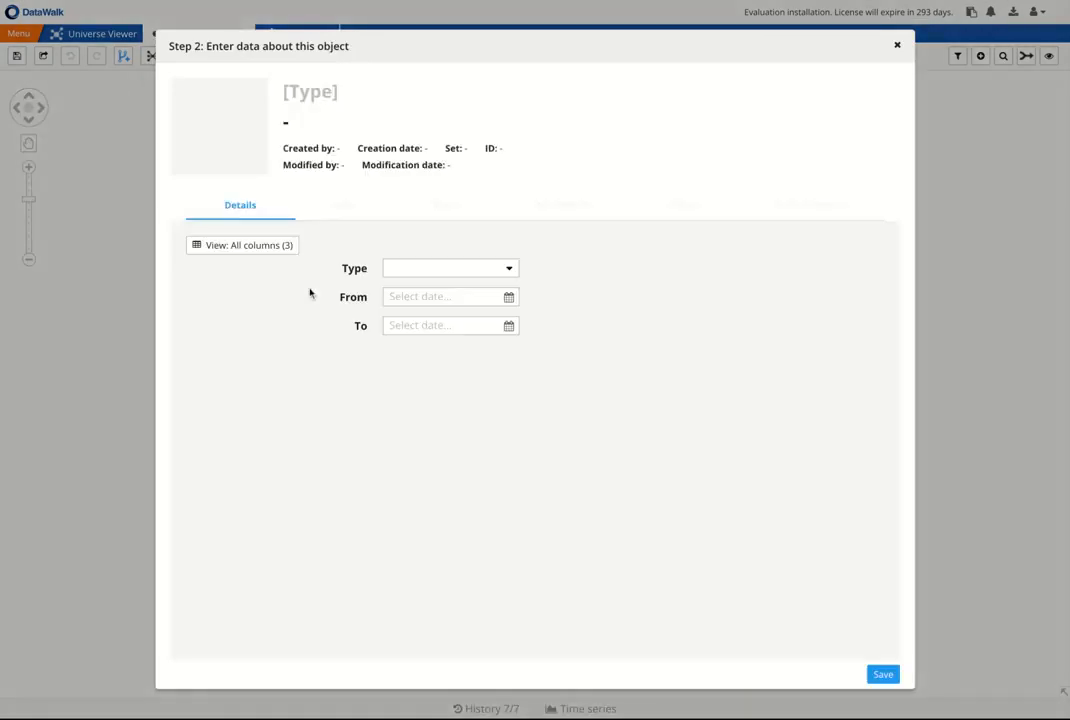
Set the new relationship's Type to Friend and From date to 02/01/19, save it, and return to the link chart
{"action": "left_click", "coordinate": [509, 268]}
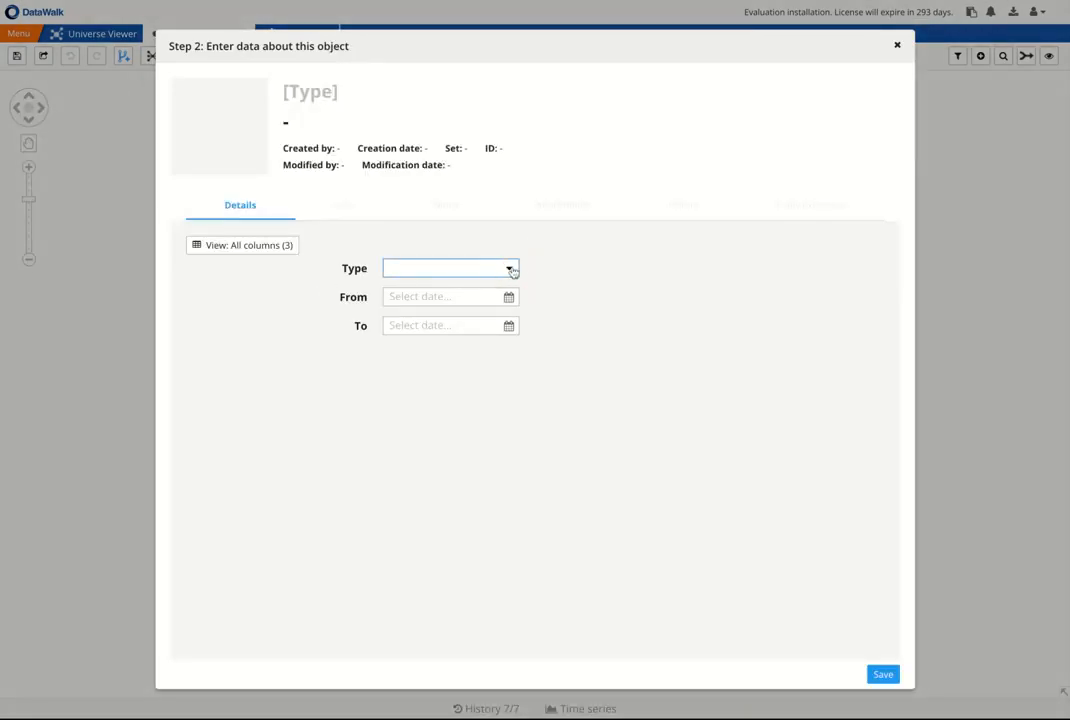
{"action": "left_click", "coordinate": [473, 289]}
{"action": "left_click", "coordinate": [507, 297]}
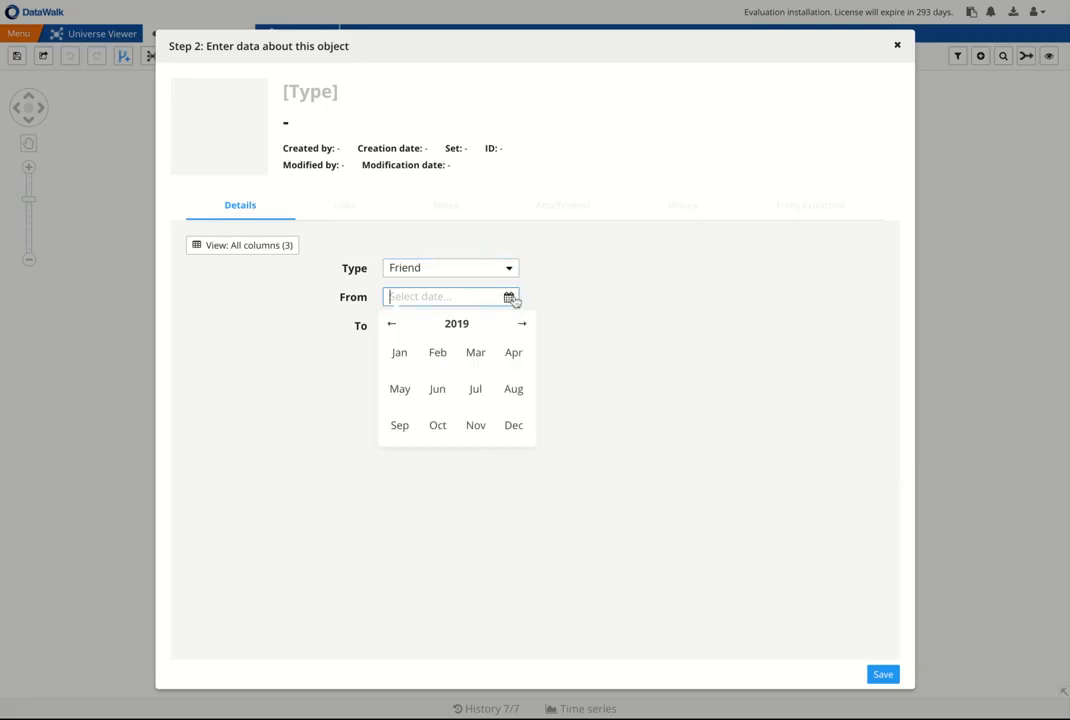
{"action": "left_click", "coordinate": [452, 353]}
{"action": "left_click", "coordinate": [497, 366]}
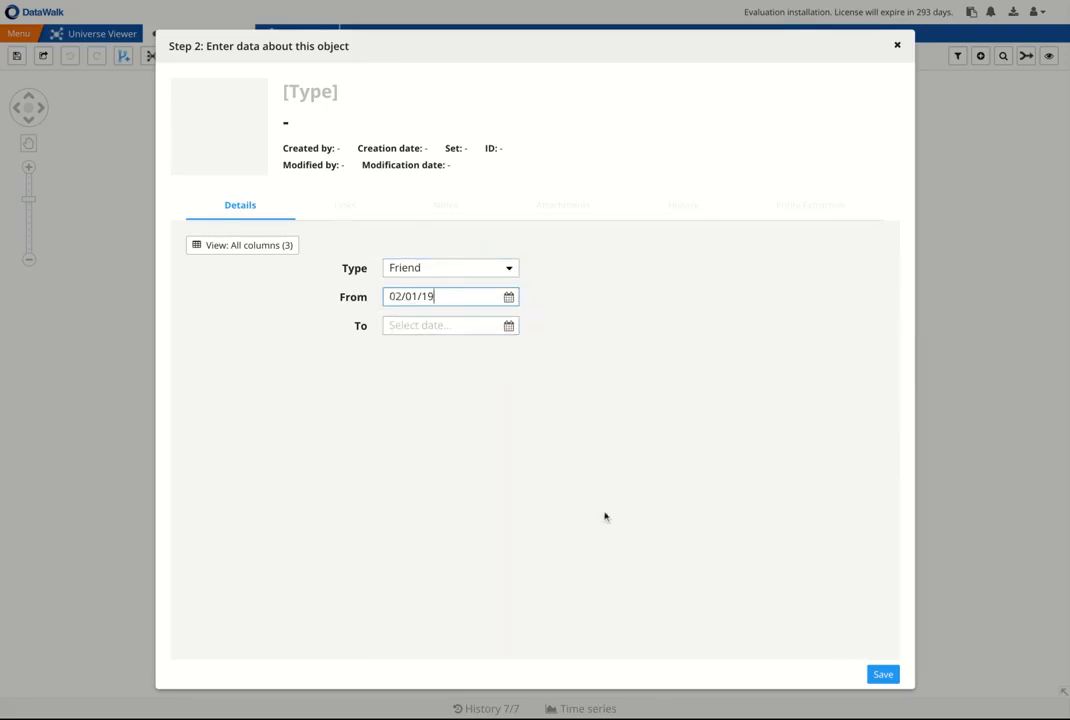
{"action": "left_click", "coordinate": [883, 674]}
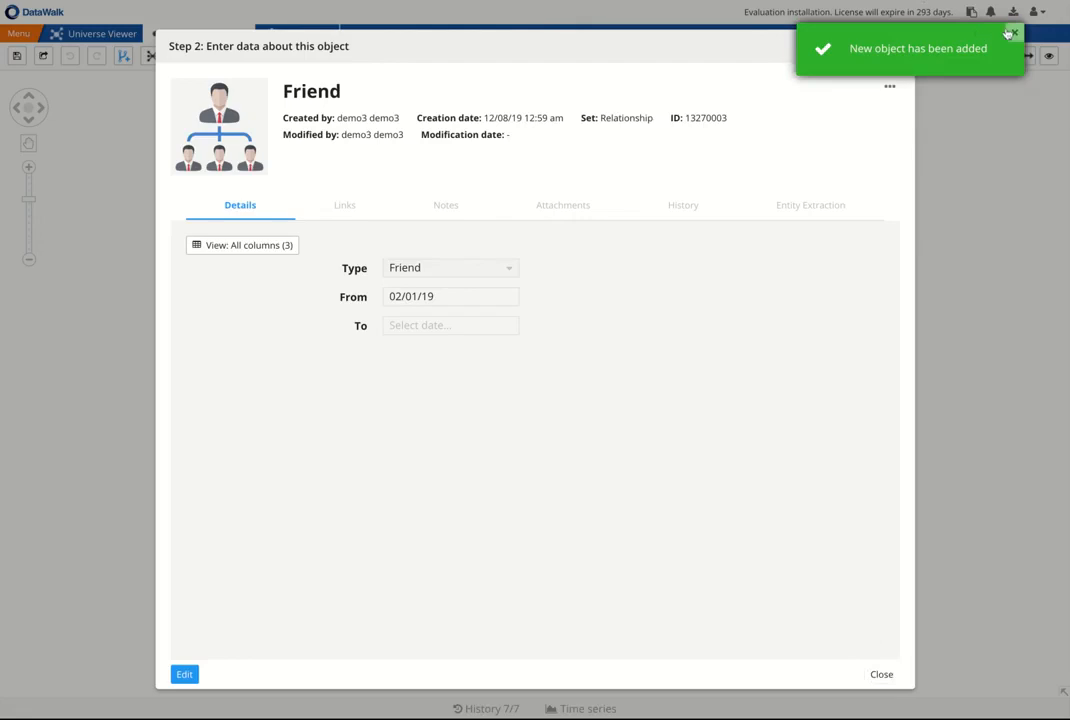
{"action": "left_click", "coordinate": [1010, 33]}
{"action": "left_click", "coordinate": [897, 47]}
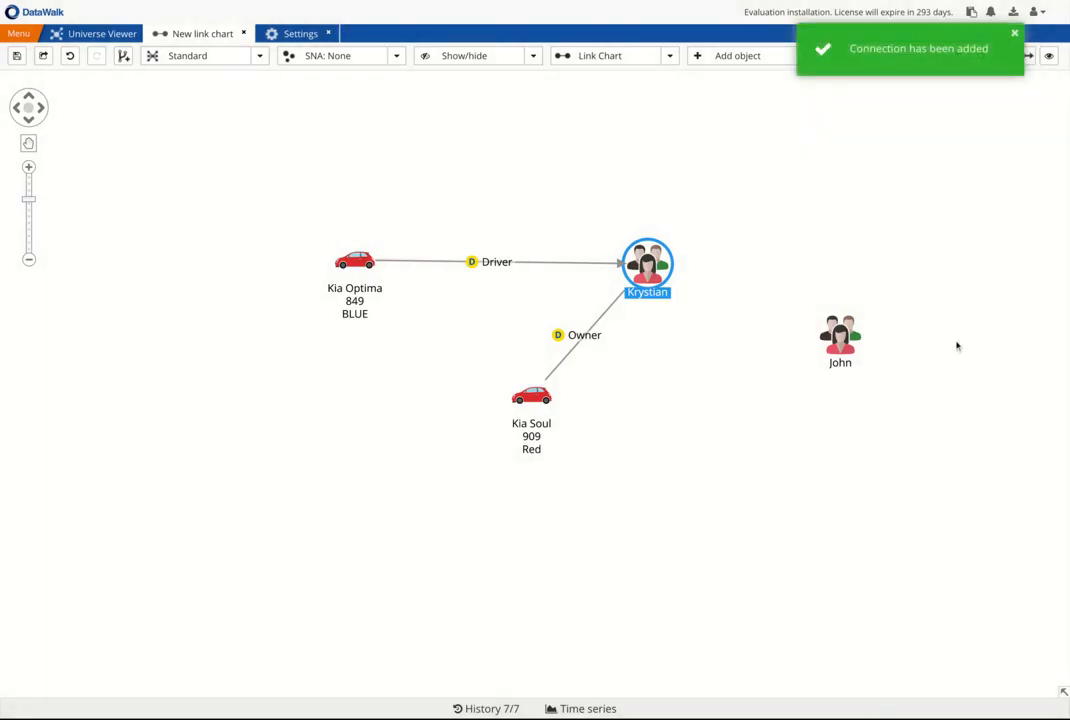
{"action": "left_click", "coordinate": [784, 406]}
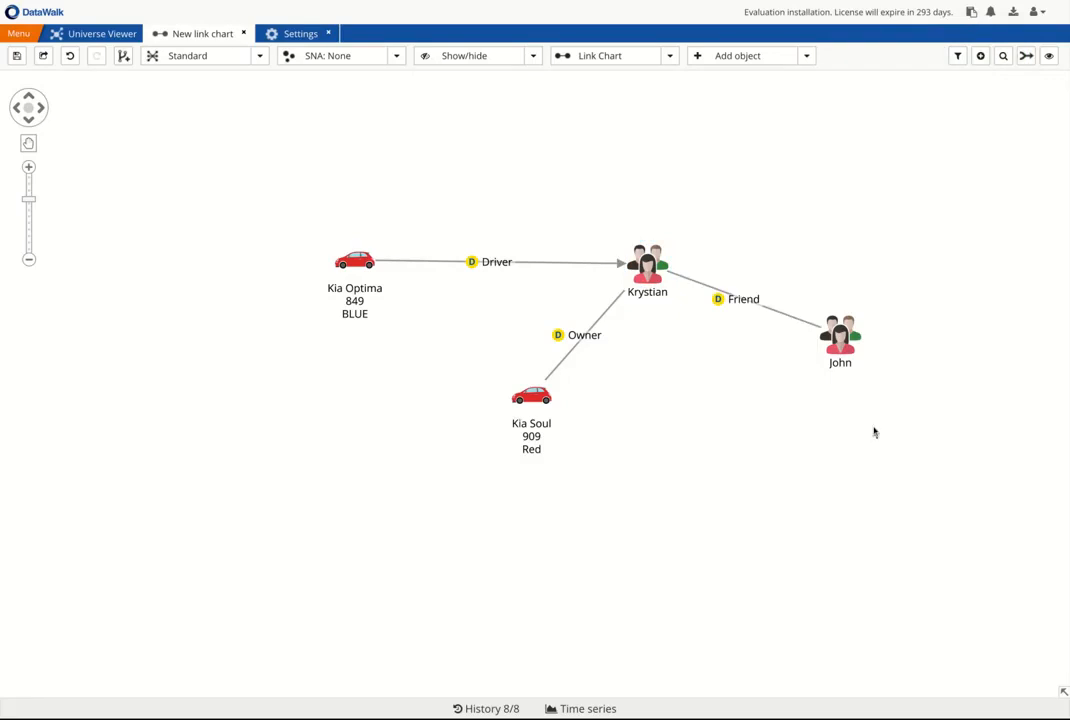
Return to the Universe Viewer
{"action": "left_click", "coordinate": [110, 37]}
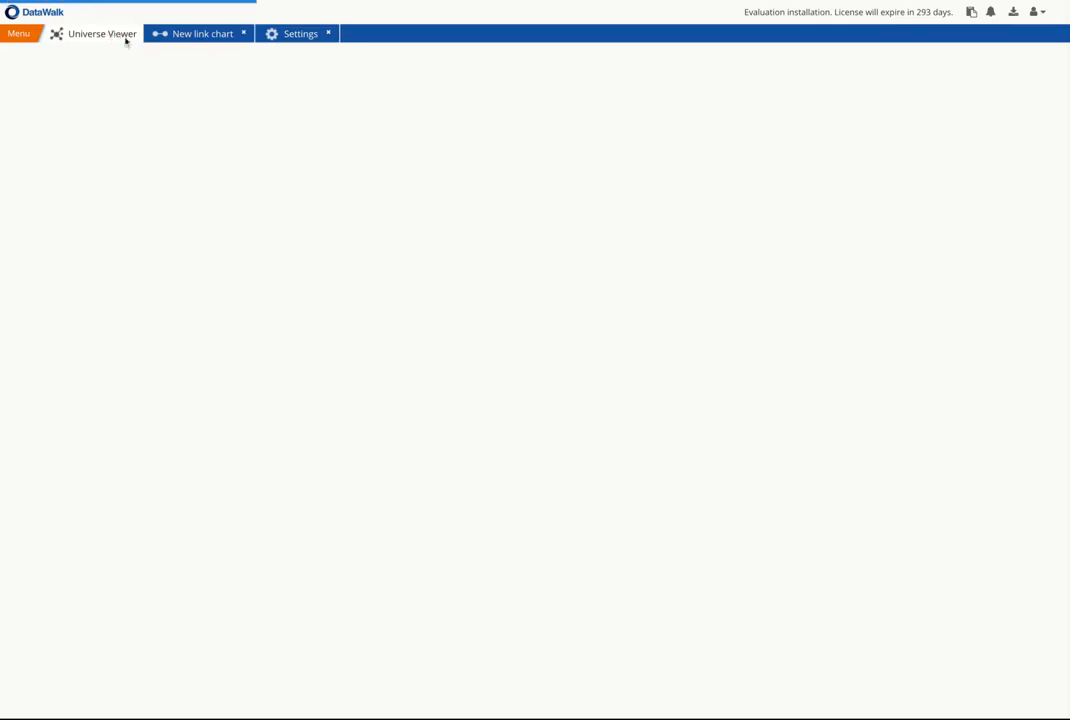